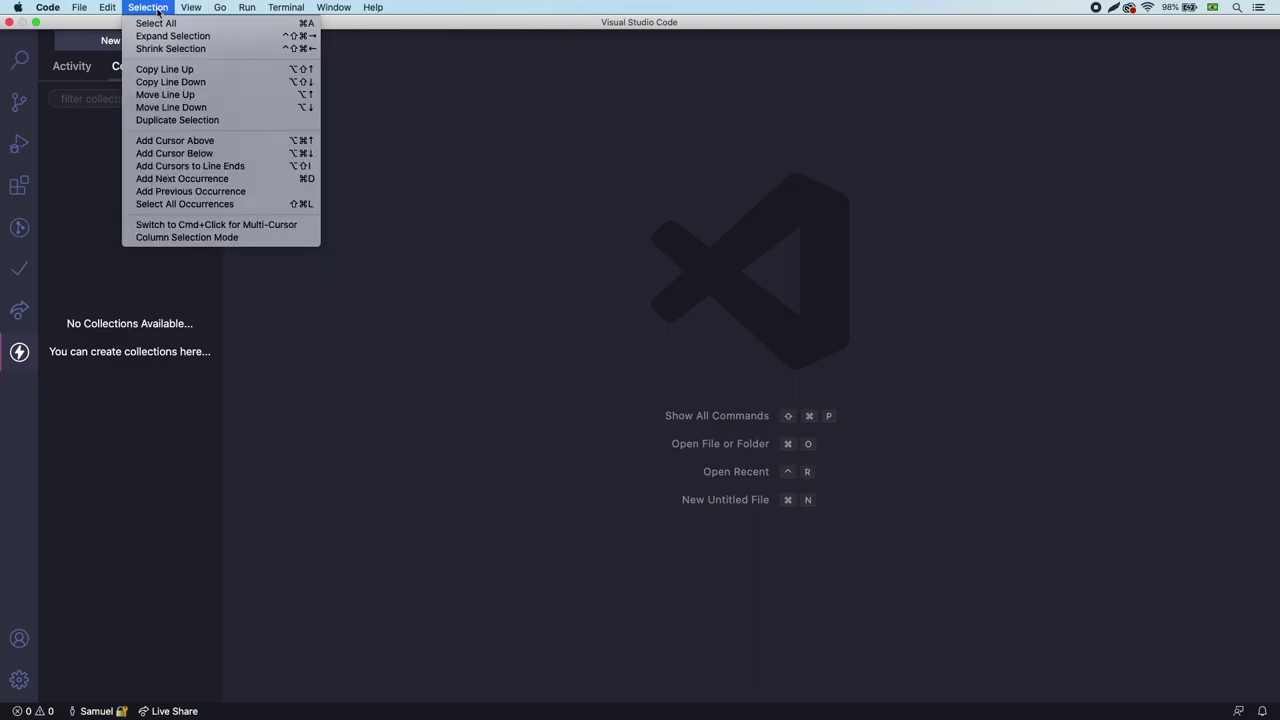
click(480, 185)
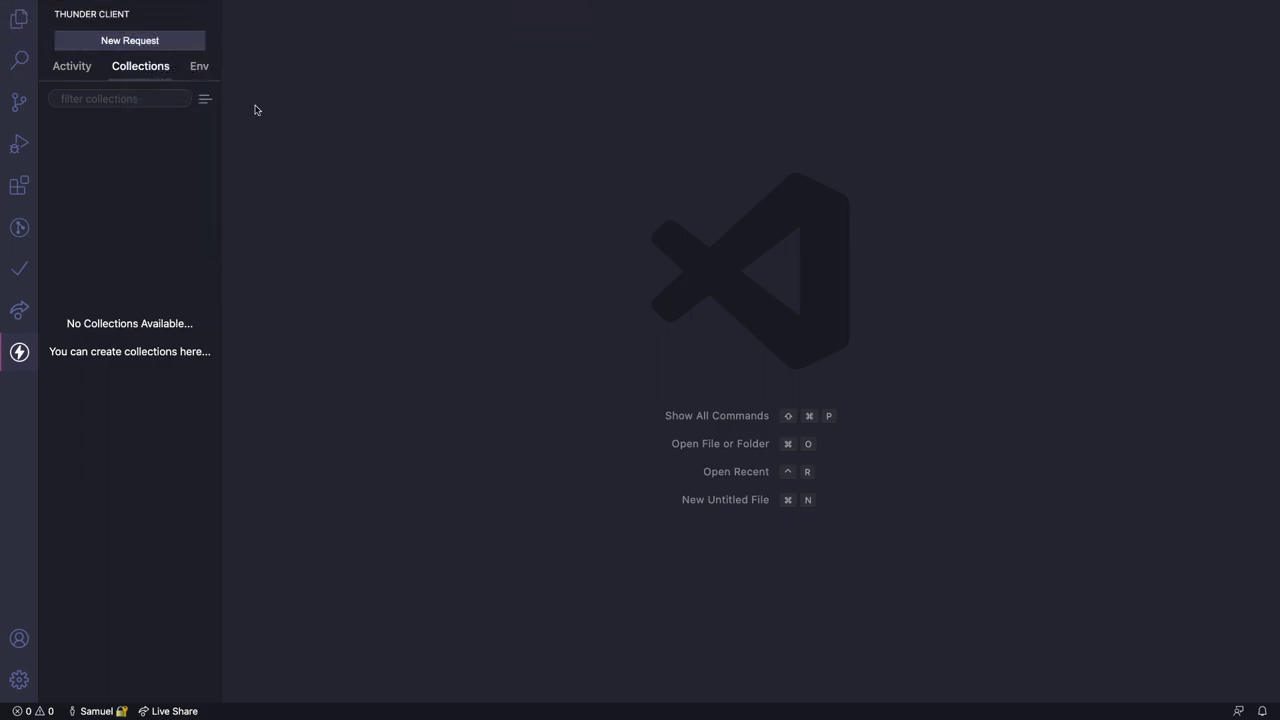
key(cmd+shift+p)
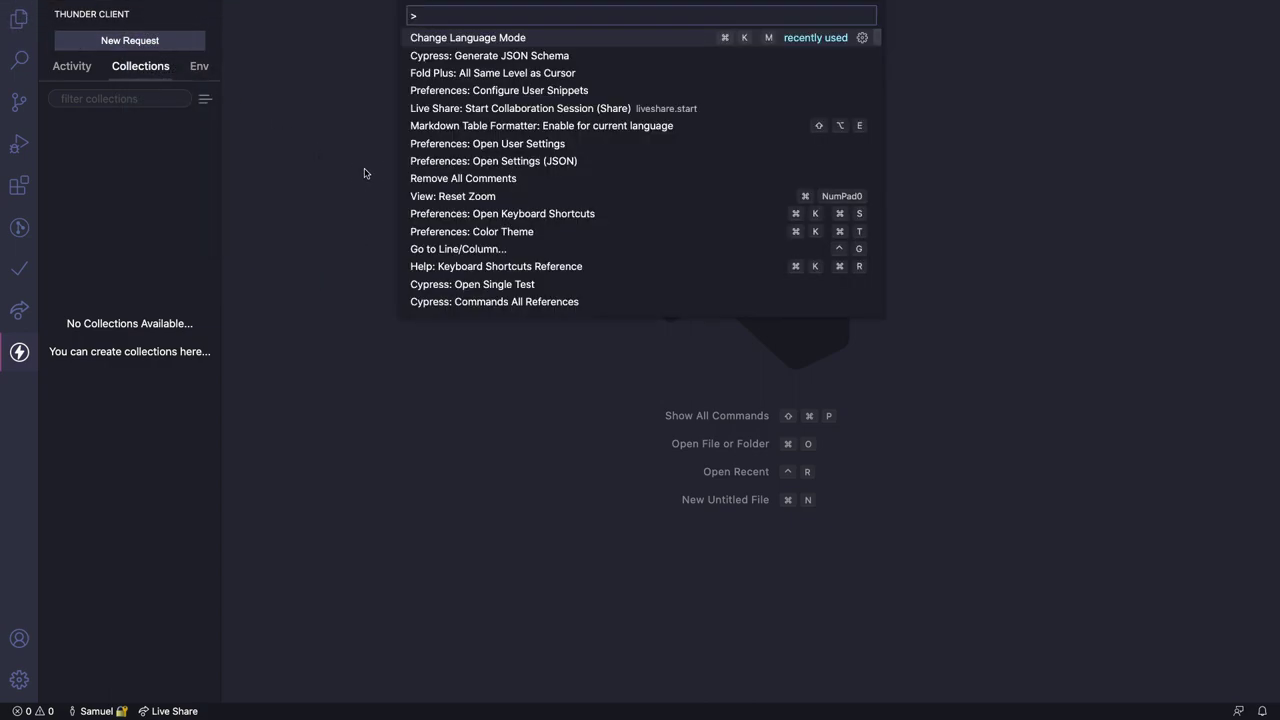
text(Create Co)
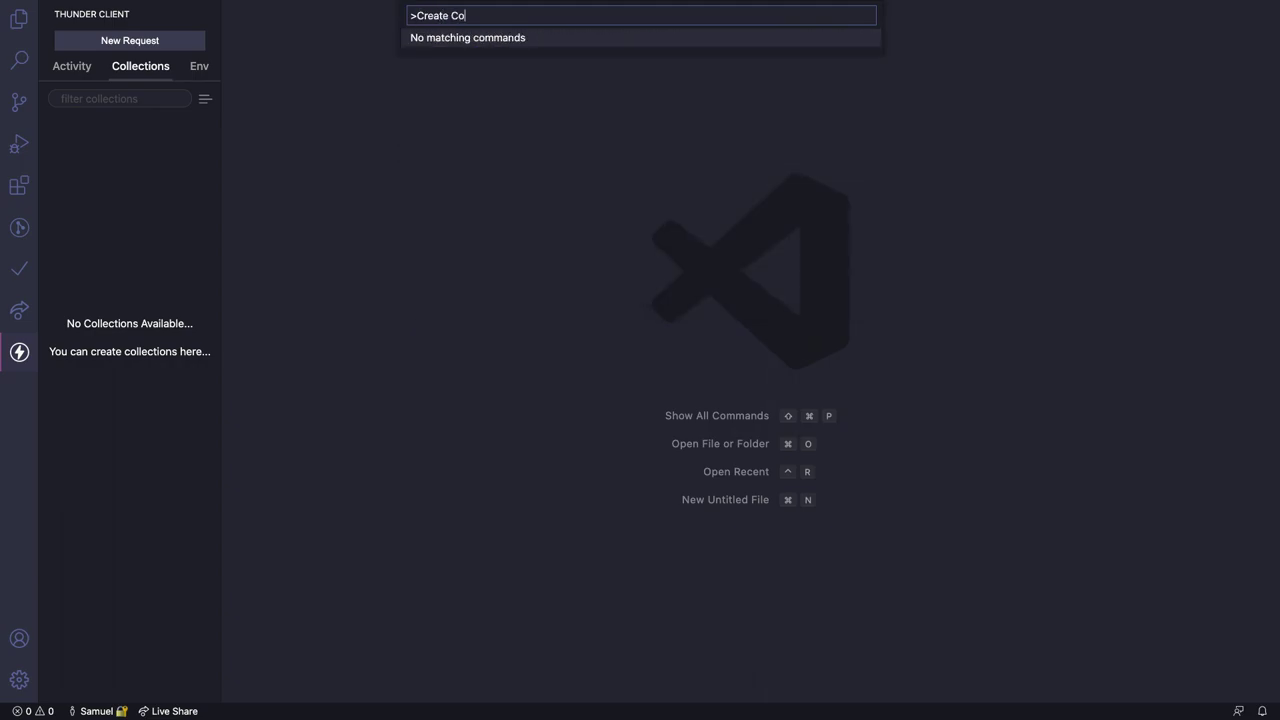
key(BackSpace)
key(BackSpace)
key(BackSpace)
key(BackSpace)
key(BackSpace)
key(BackSpace)
key(BackSpace)
key(BackSpace)
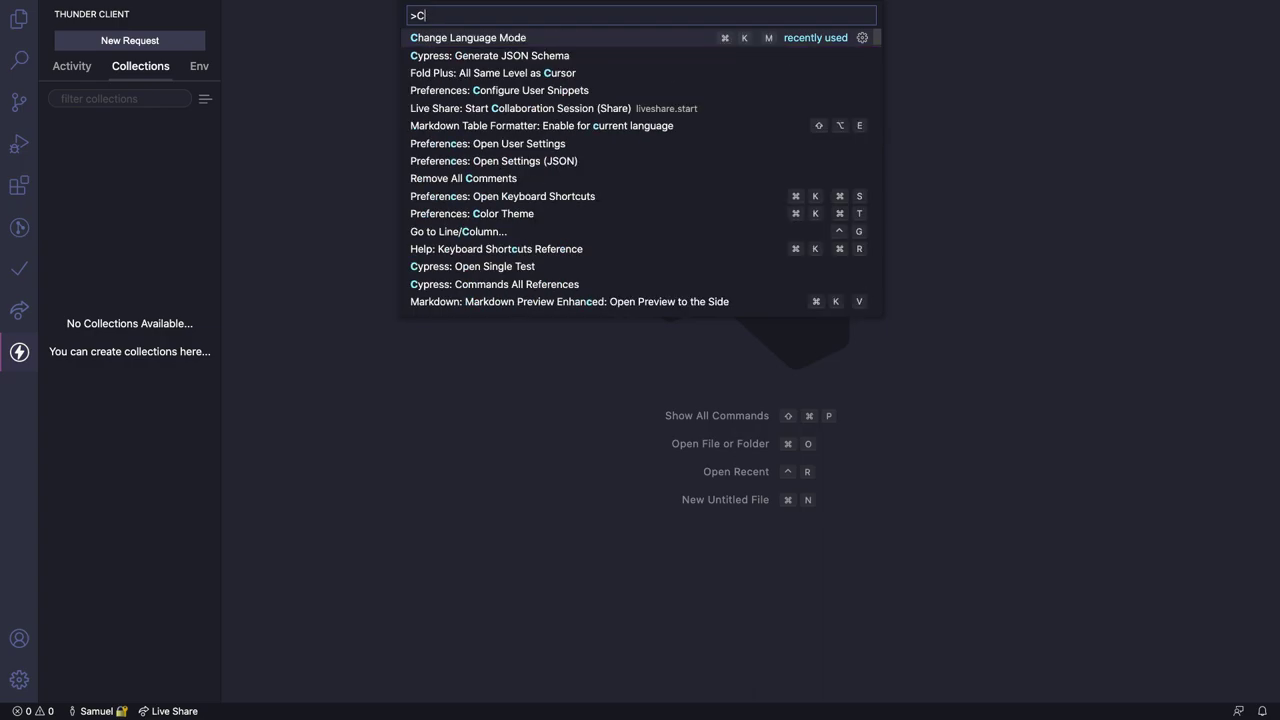
text(ollec)
key(BackSpace)
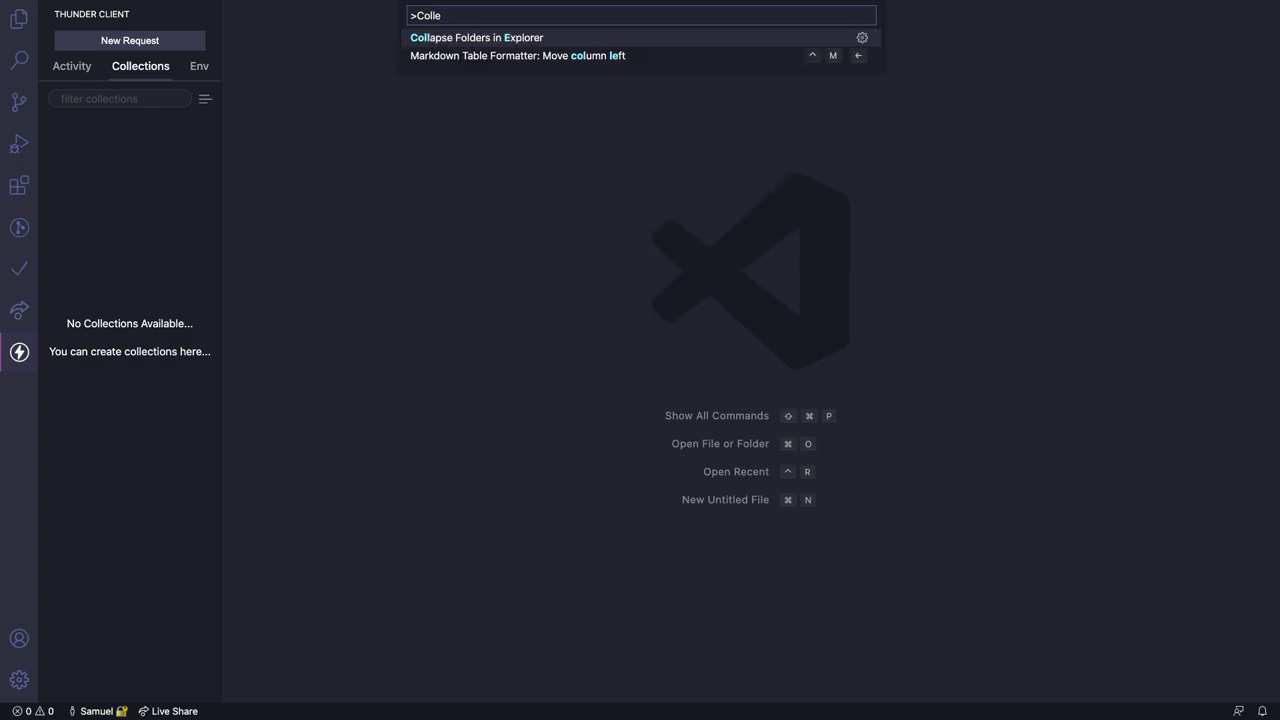
key(BackSpace)
key(BackSpace)
key(BackSpace)
key(BackSpace)
key(BackSpace)
key(BackSpace)
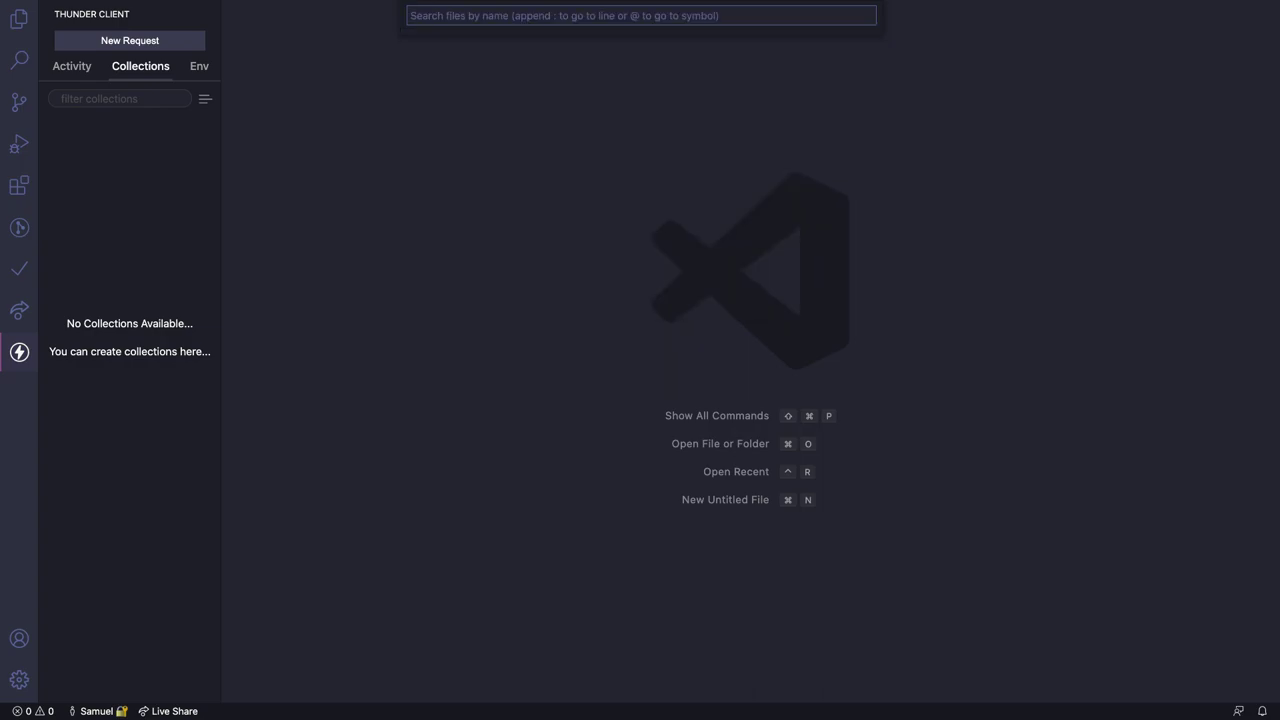
key(Escape)
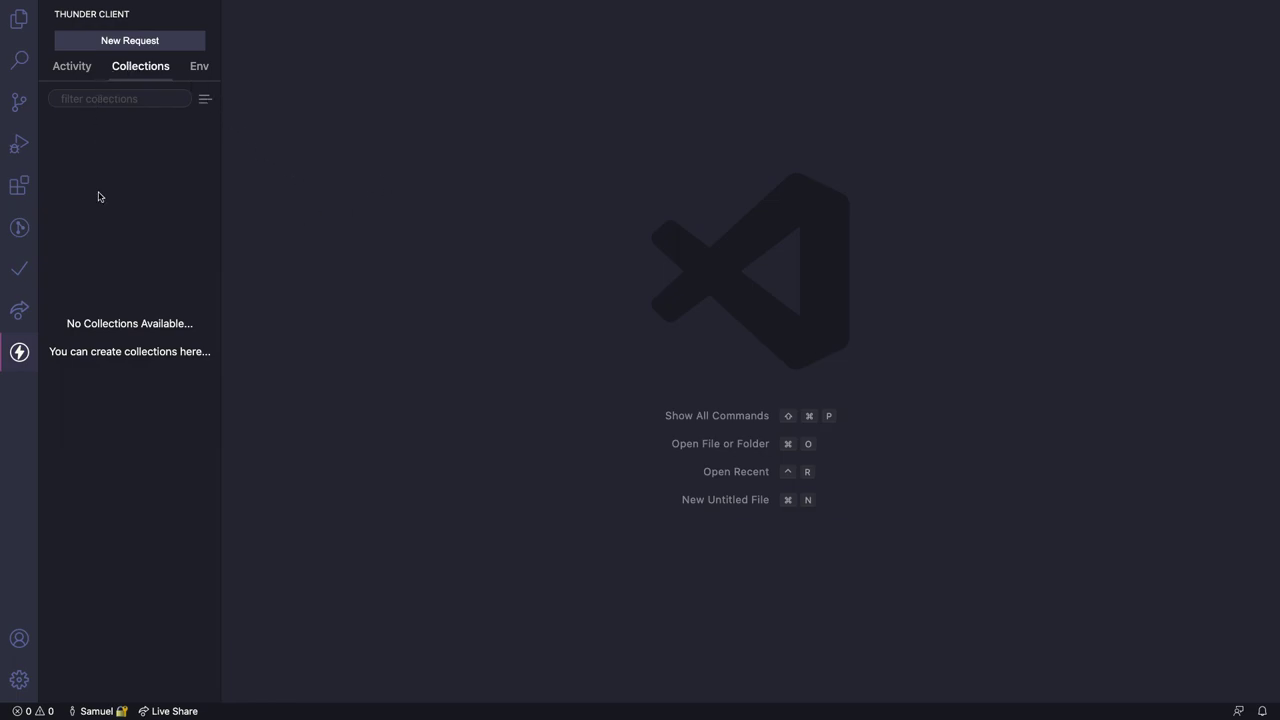
Step: Switch to the Chrome browser and open fakerestapi.azurewebsites.net/index.html in a new tab
click(114, 353)
key(ctrl+Right)
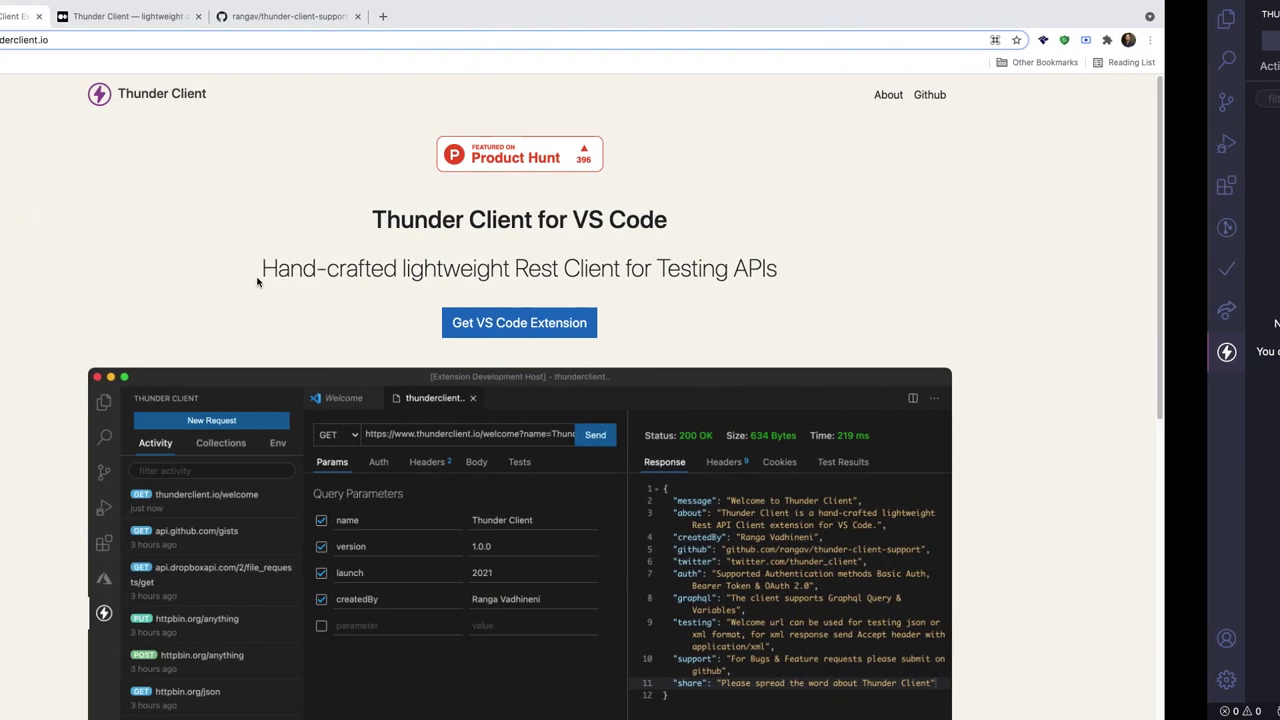
click(498, 16)
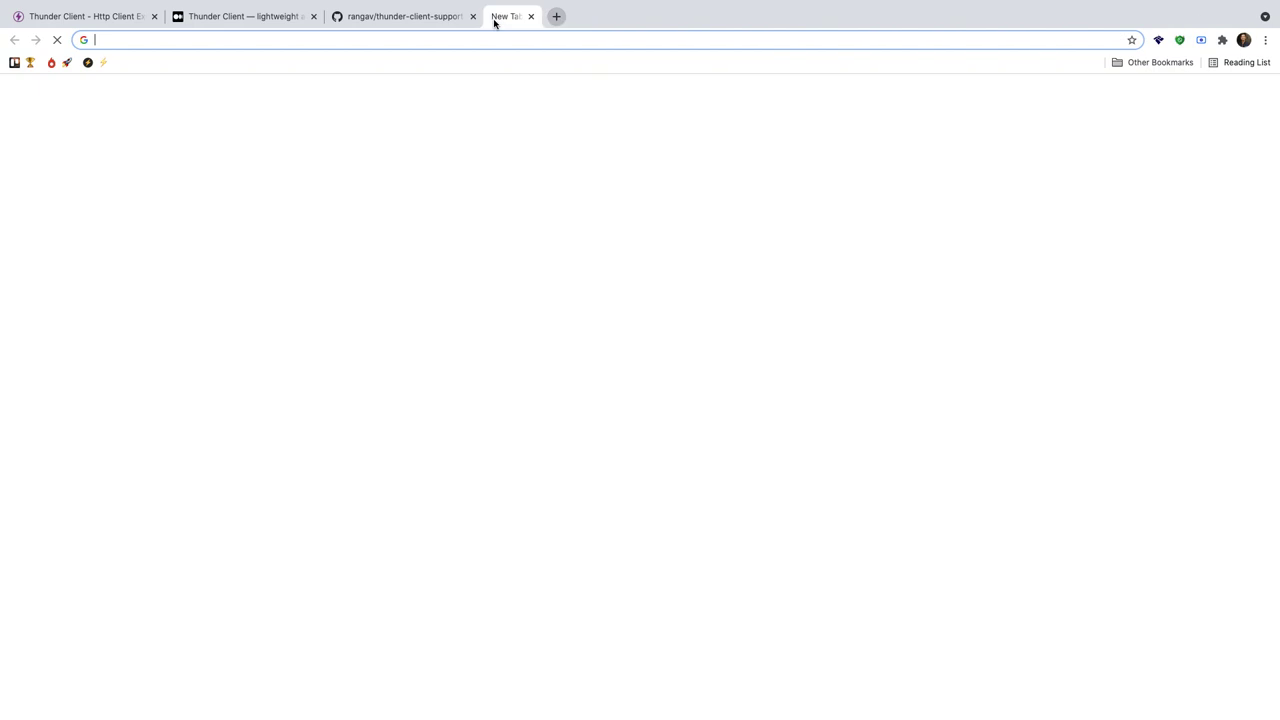
text(fakerestapi.azurewebsites.net/index.html)
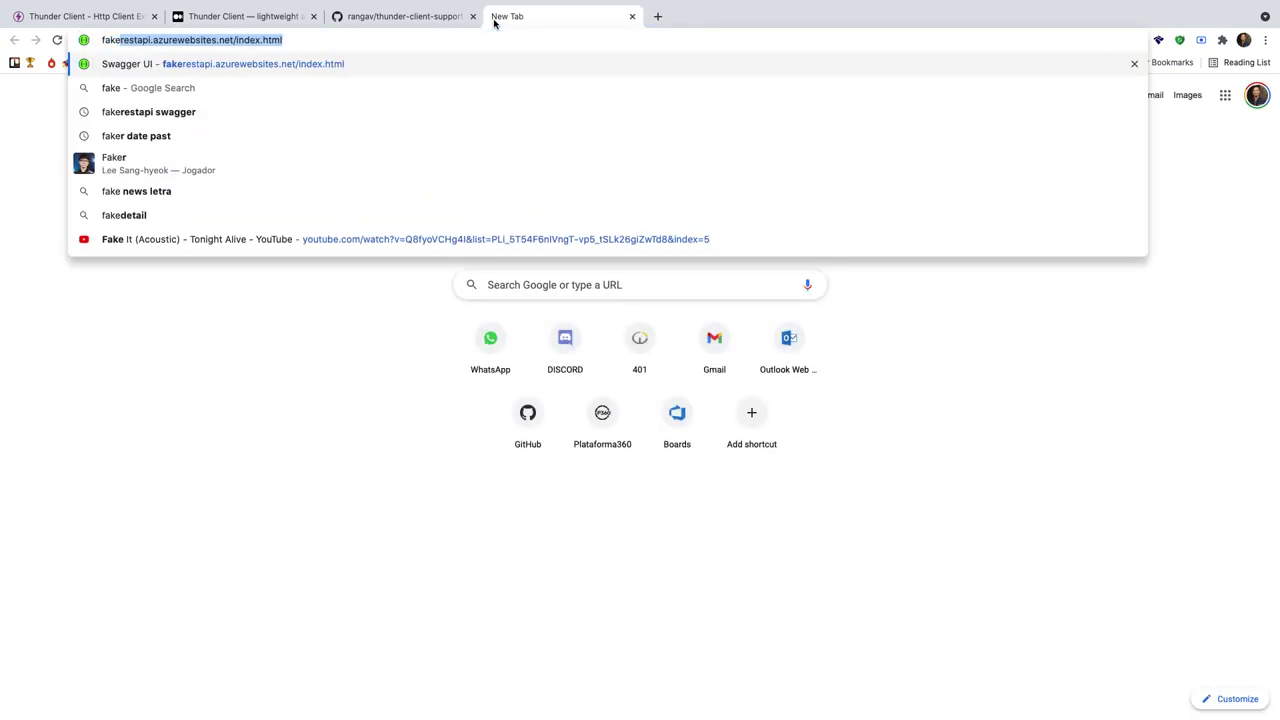
key(Return)
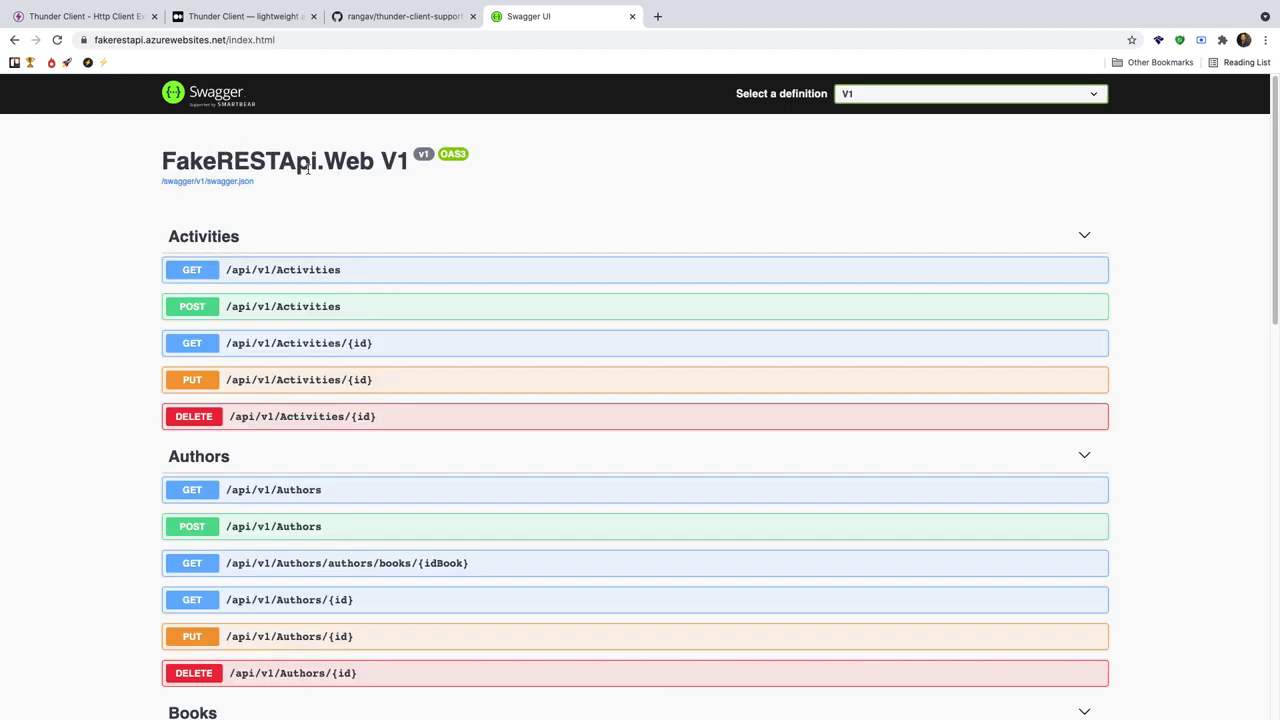
drag(325, 160, 368, 162)
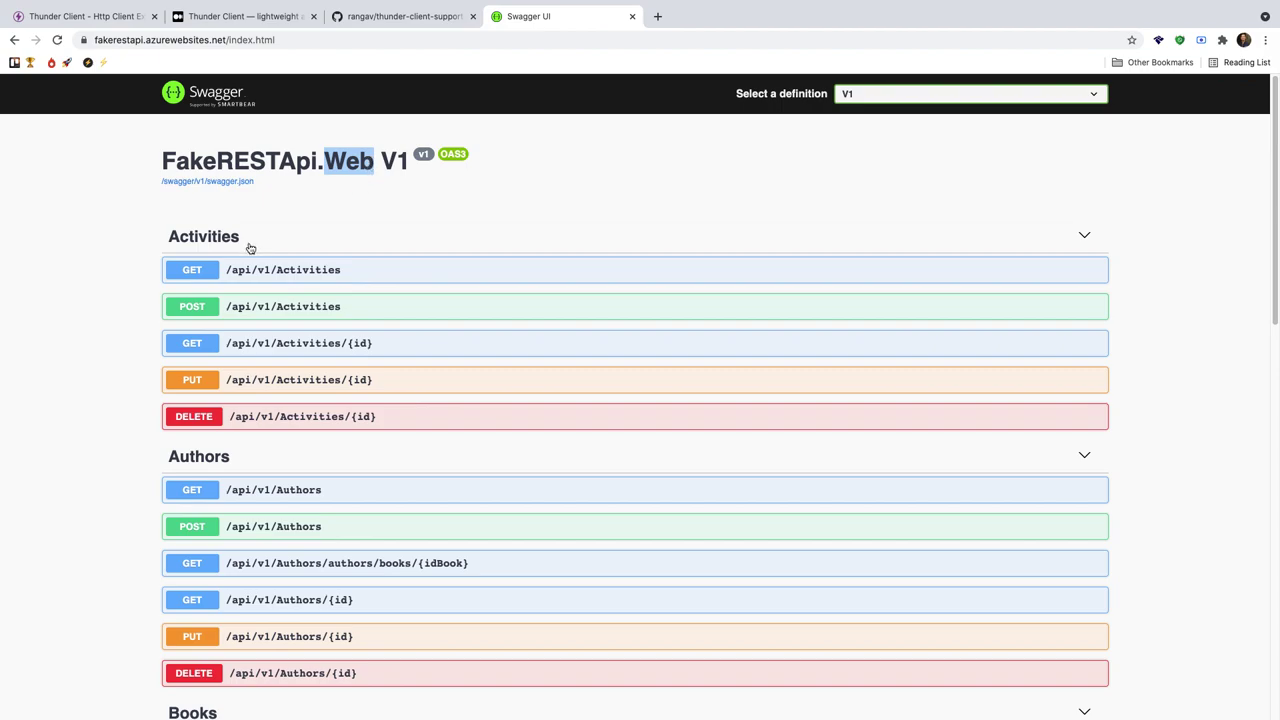
click(89, 299)
drag(162, 160, 312, 162)
click(293, 216)
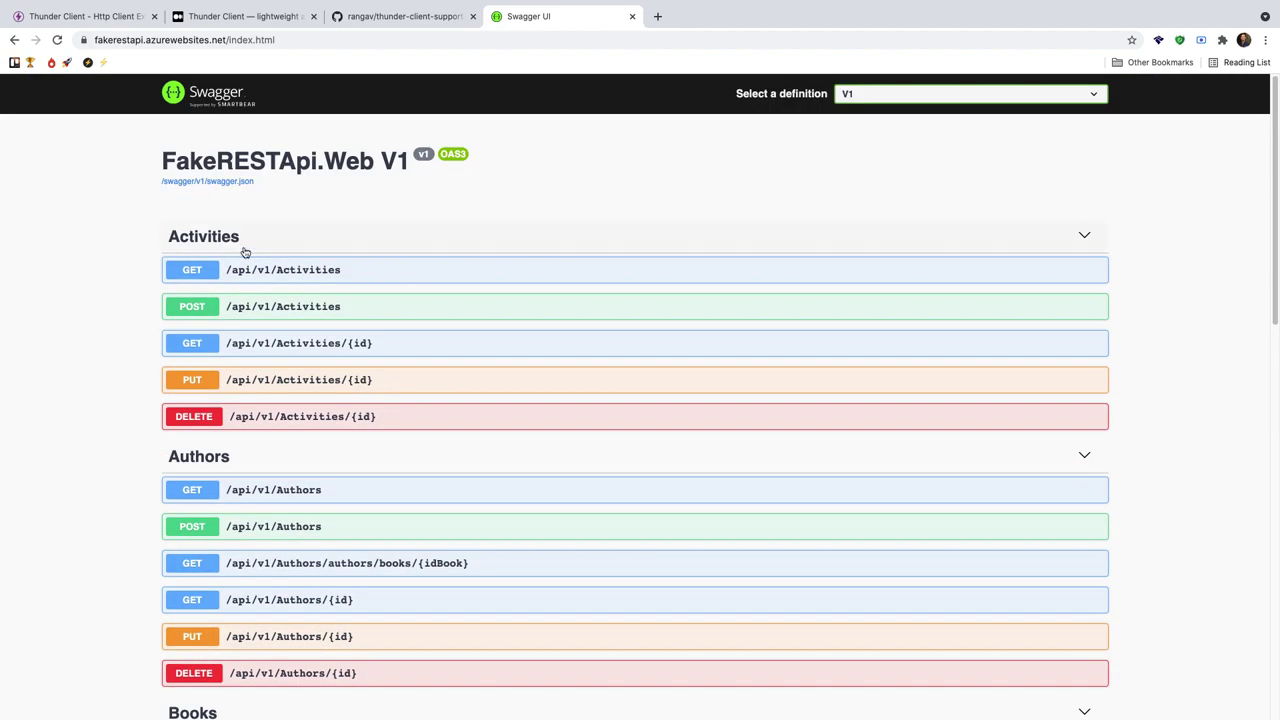
click(243, 247)
click(243, 247)
Step: Expand the GET /api/v1/Activities endpoint in the Swagger documentation and execute it as a trial request
click(274, 271)
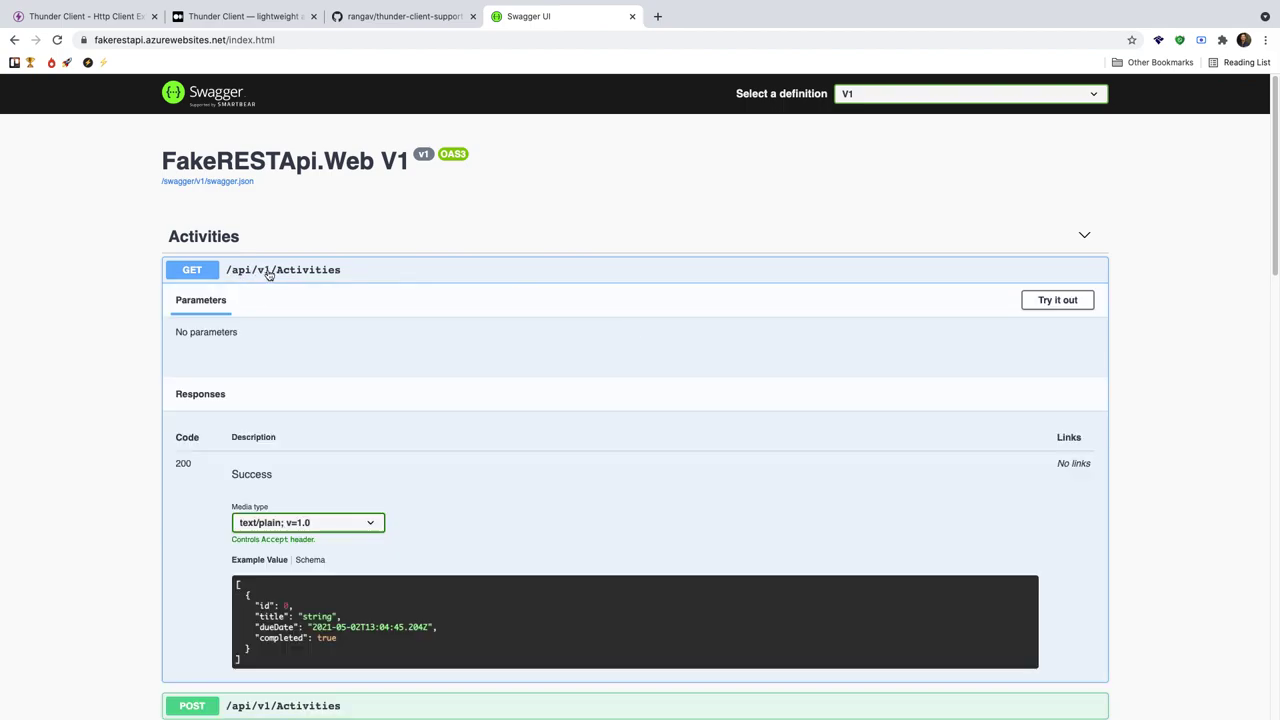
click(245, 271)
click(250, 272)
click(1046, 302)
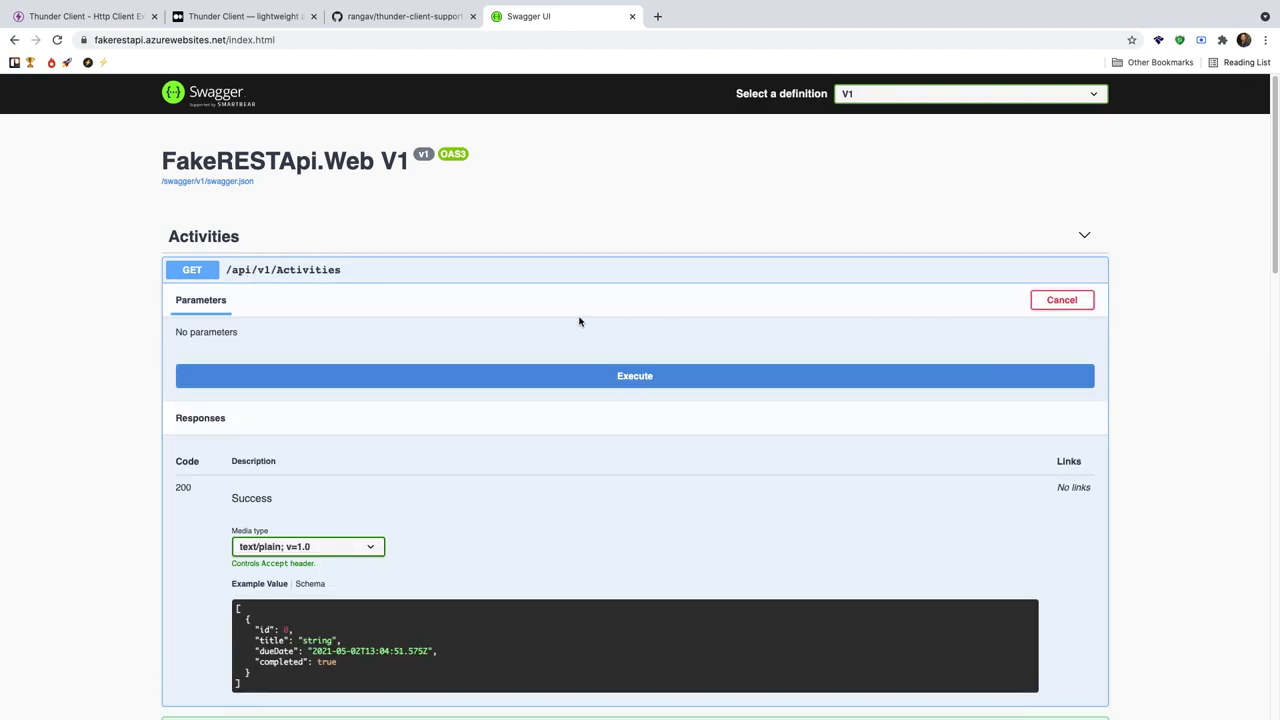
scroll(583, 318, down, 3)
click(582, 256)
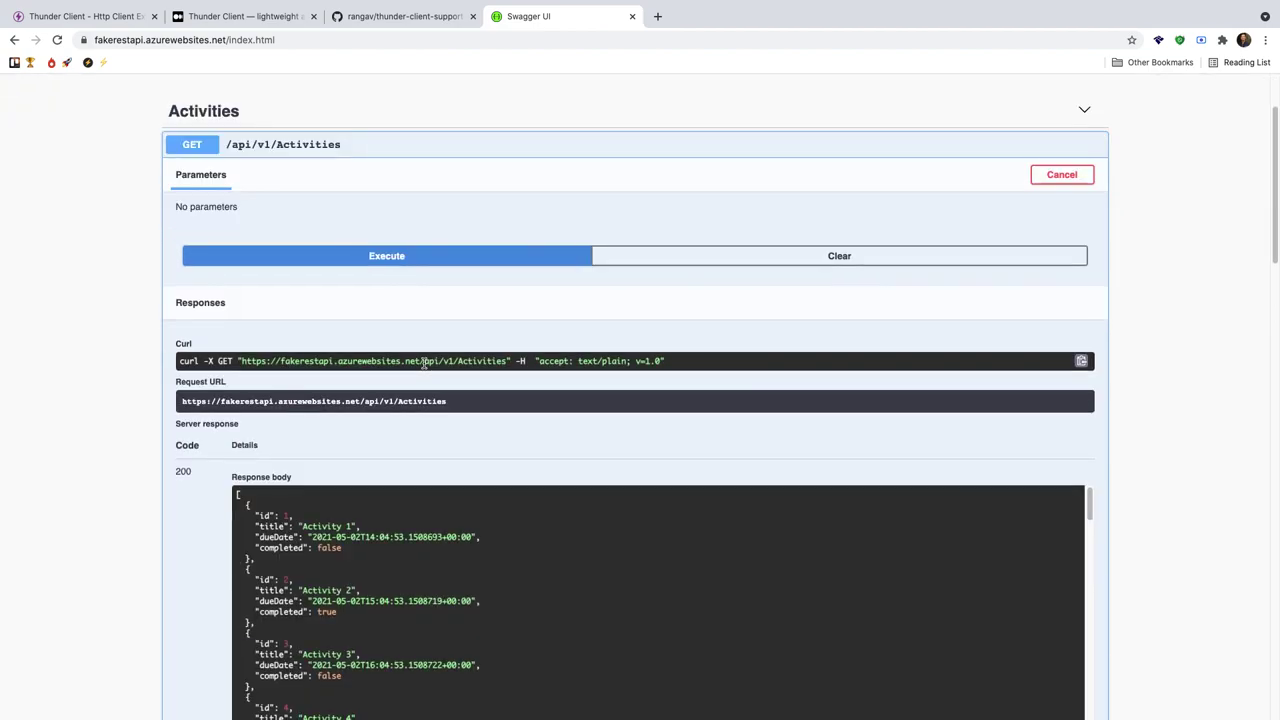
scroll(354, 376, down, 2)
scroll(354, 376, down, 1)
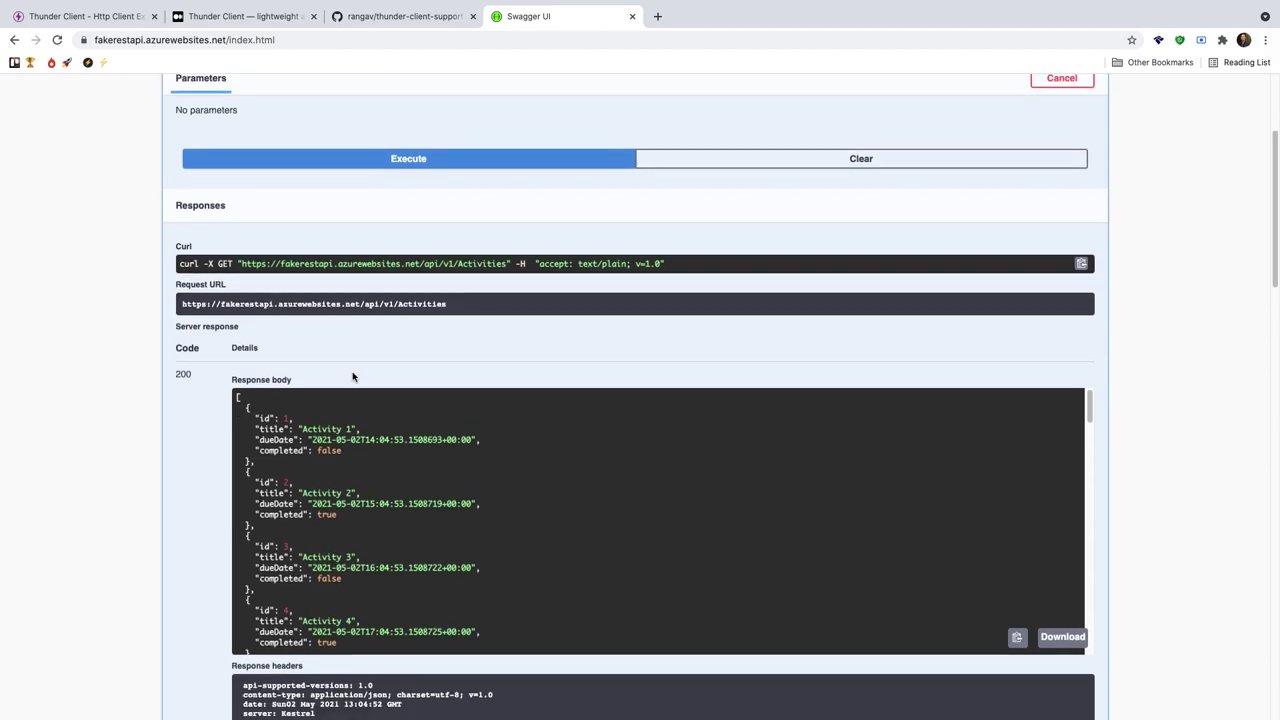
drag(240, 265, 508, 265)
key(ctrl+c)
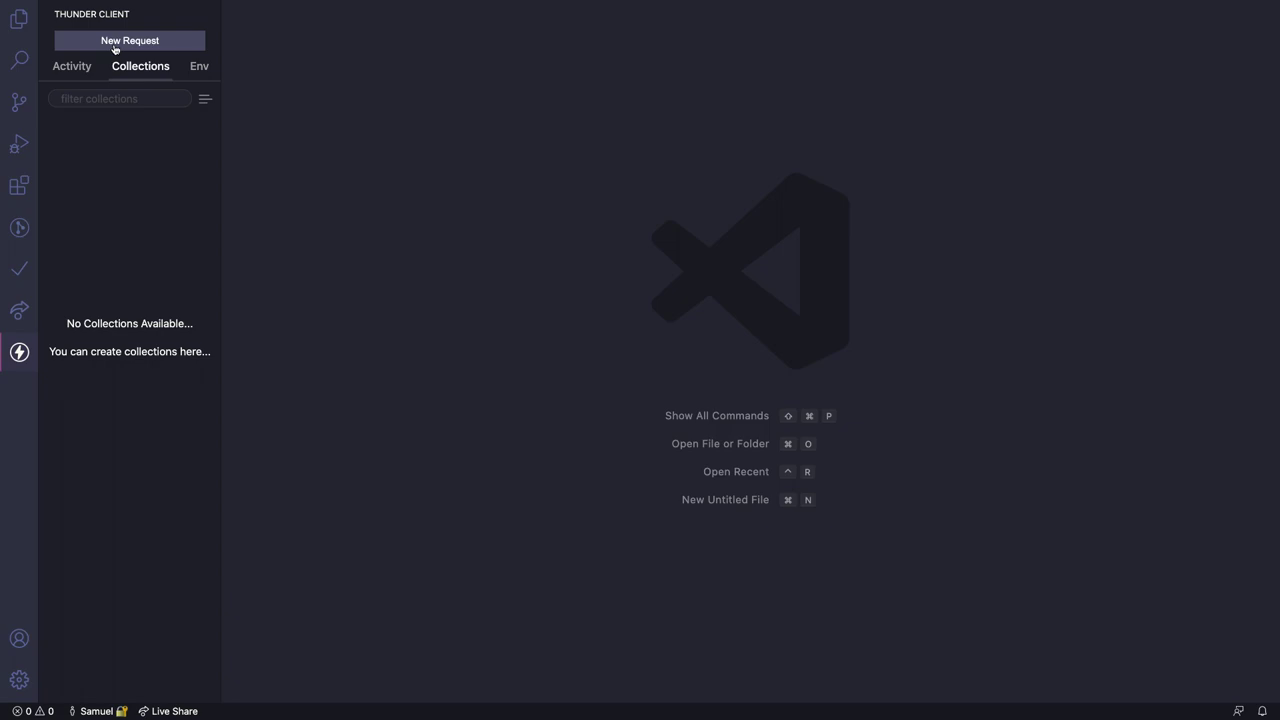
click(114, 45)
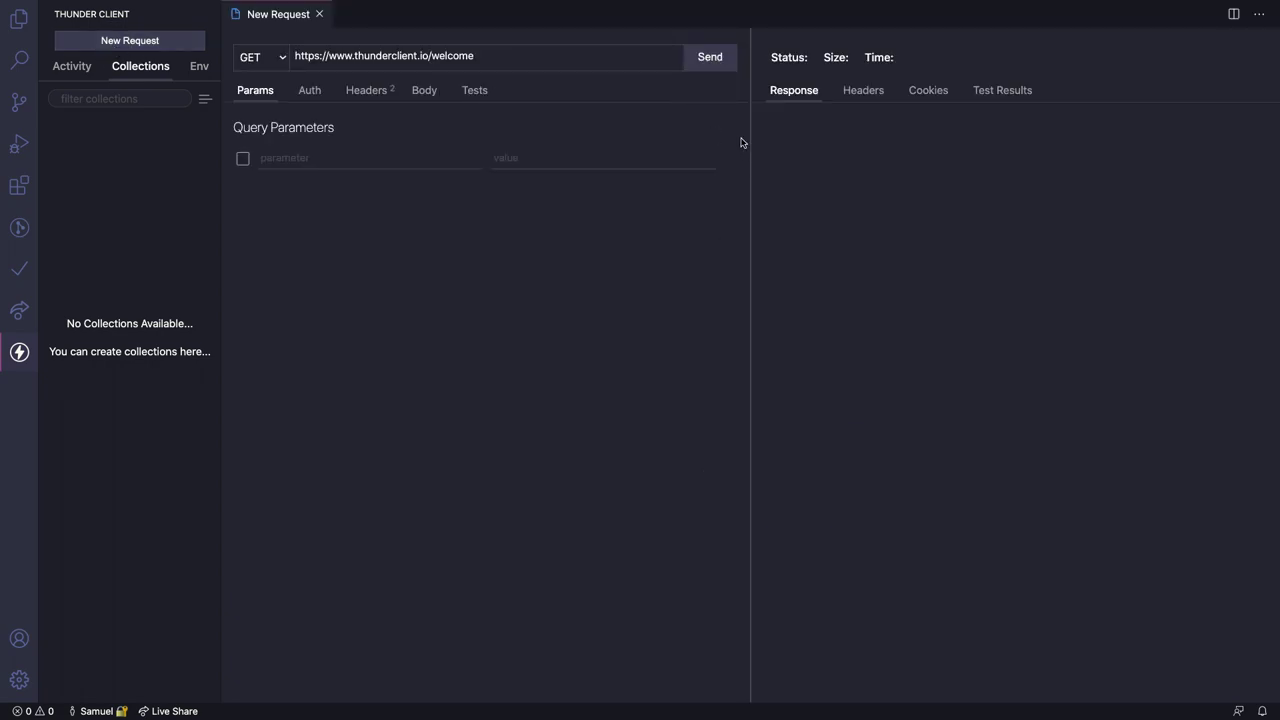
click(495, 57)
triple_click(496, 58)
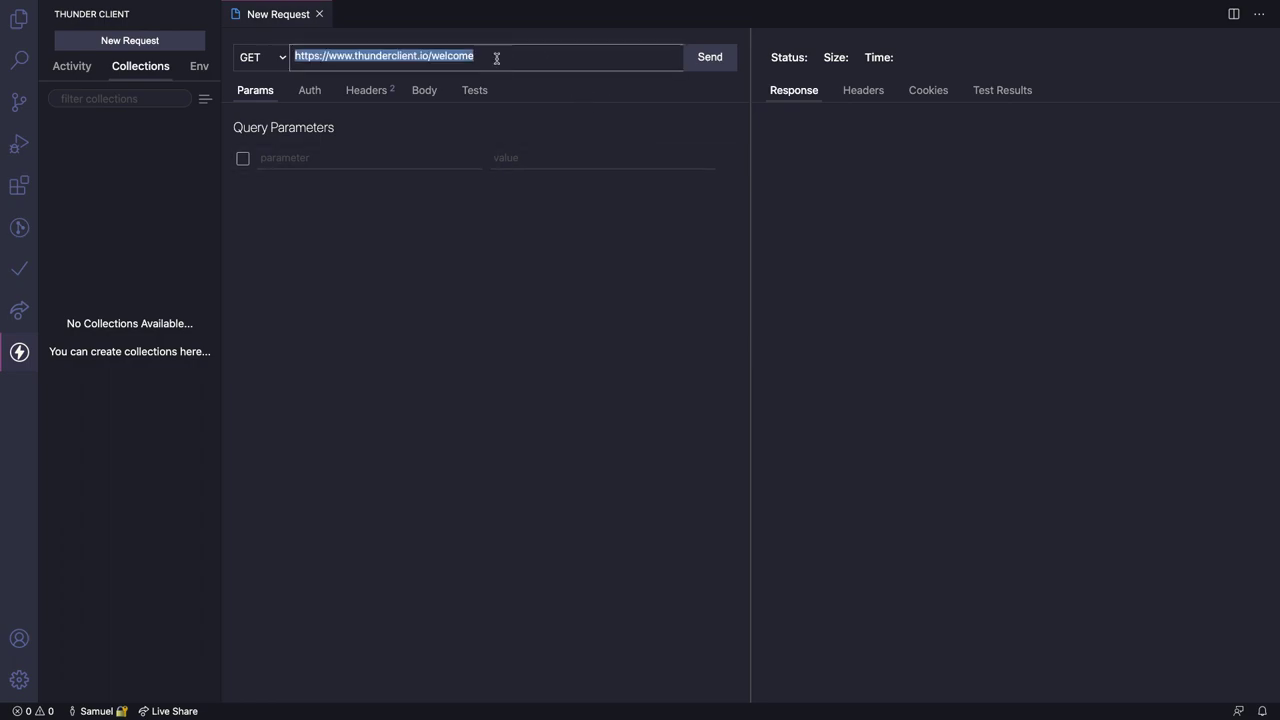
key(ctrl+v)
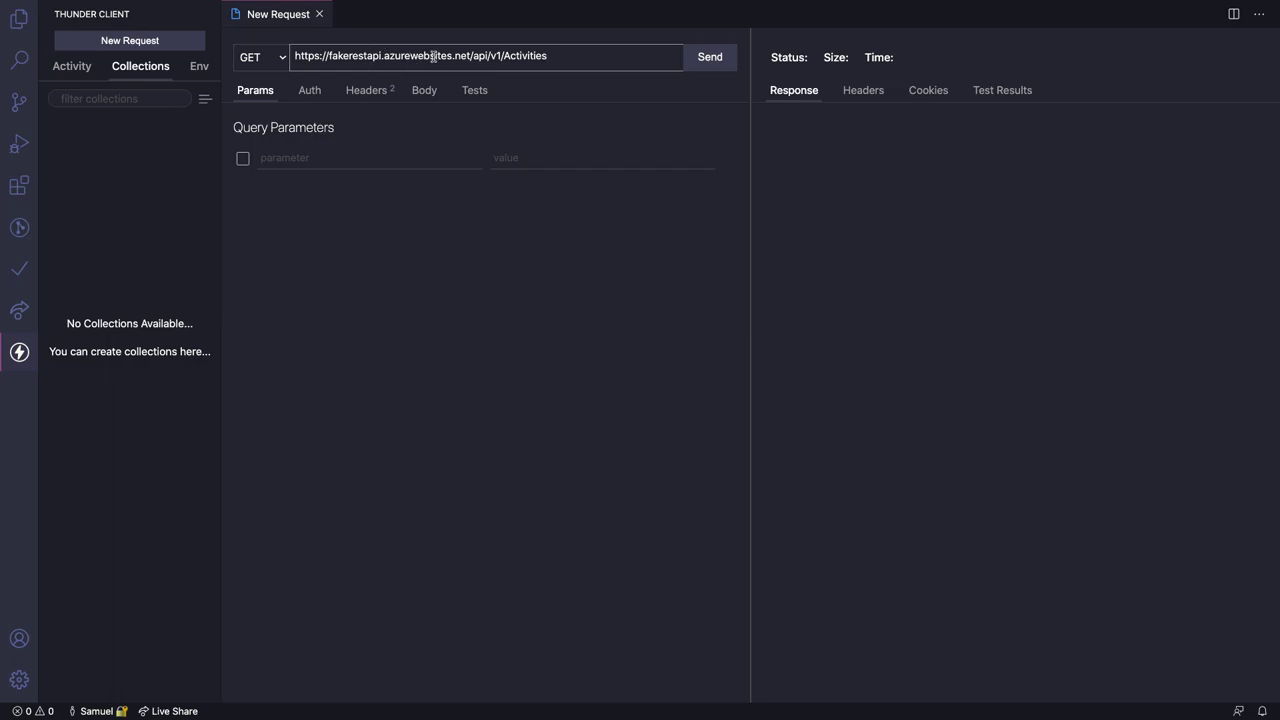
Step: Review the request's available HTTP methods, its headers, query parameters and body format options
click(271, 57)
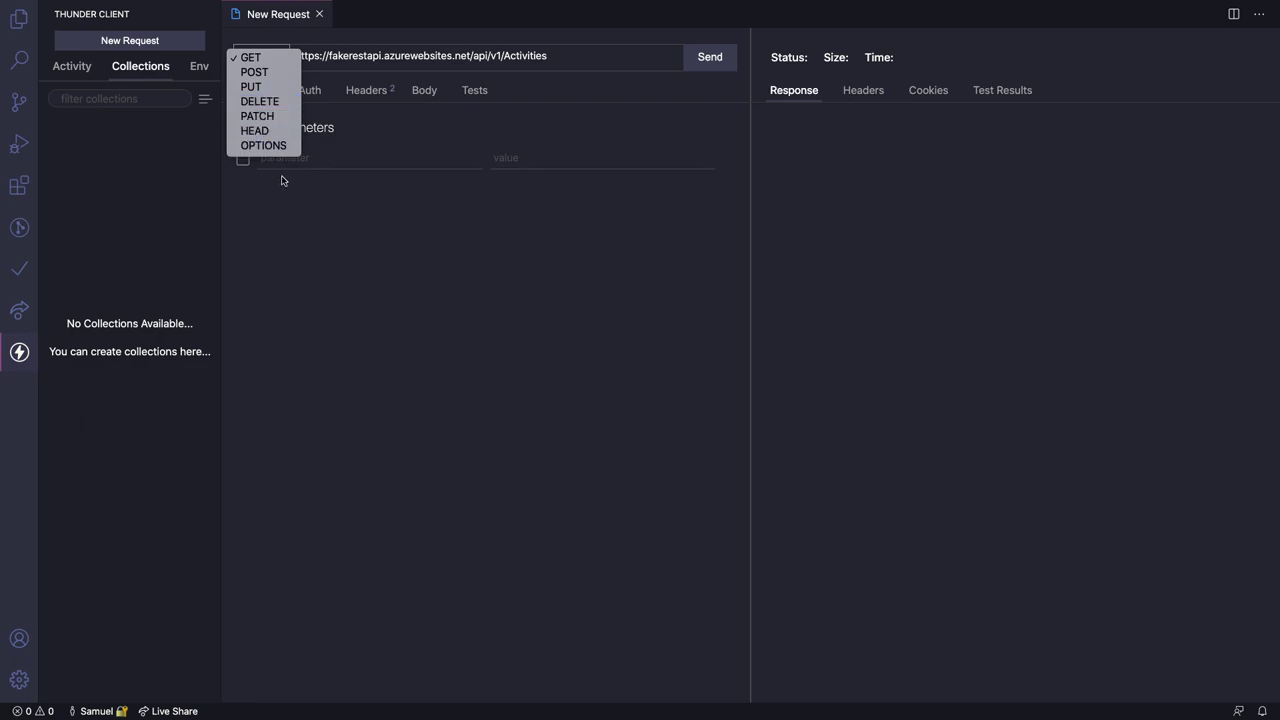
click(433, 217)
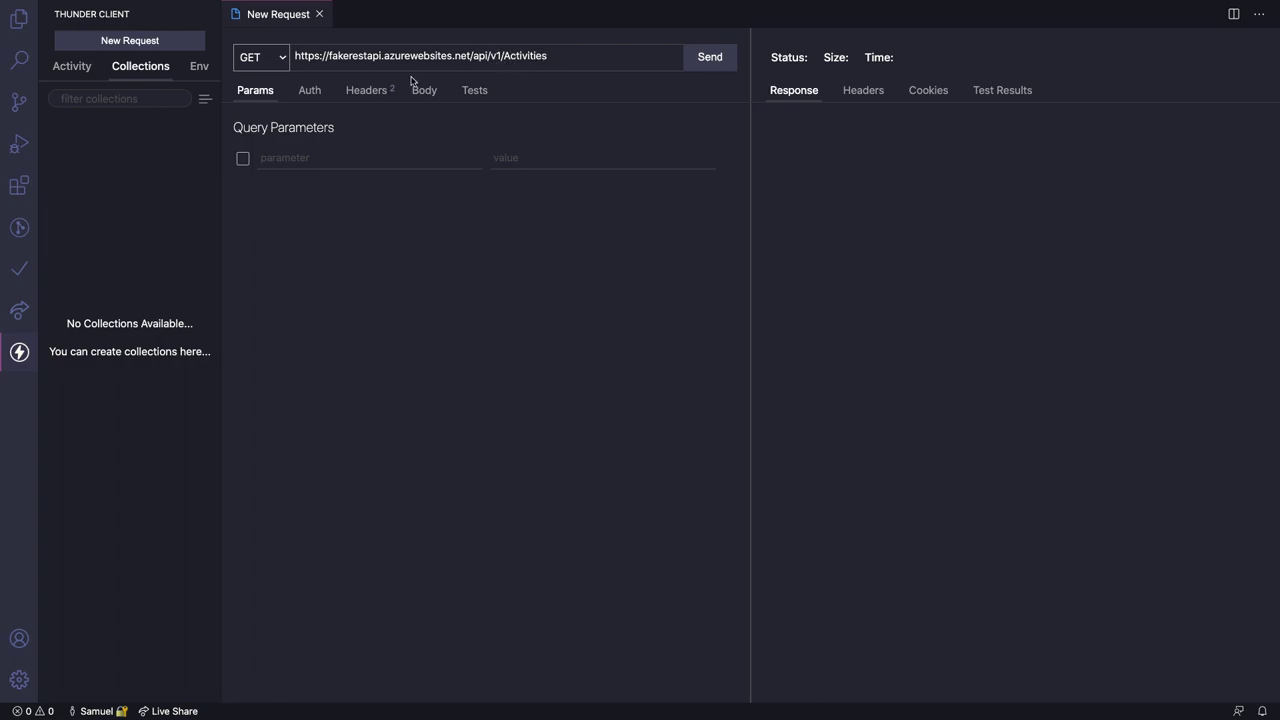
click(366, 90)
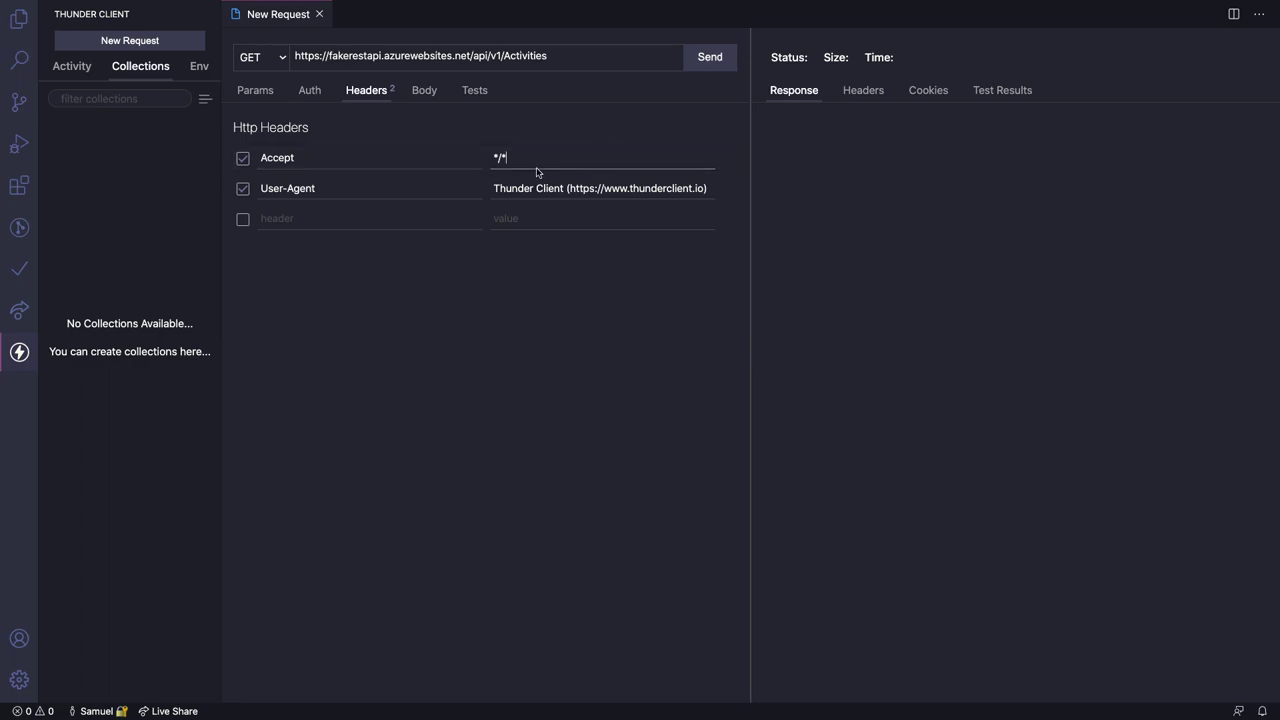
click(246, 91)
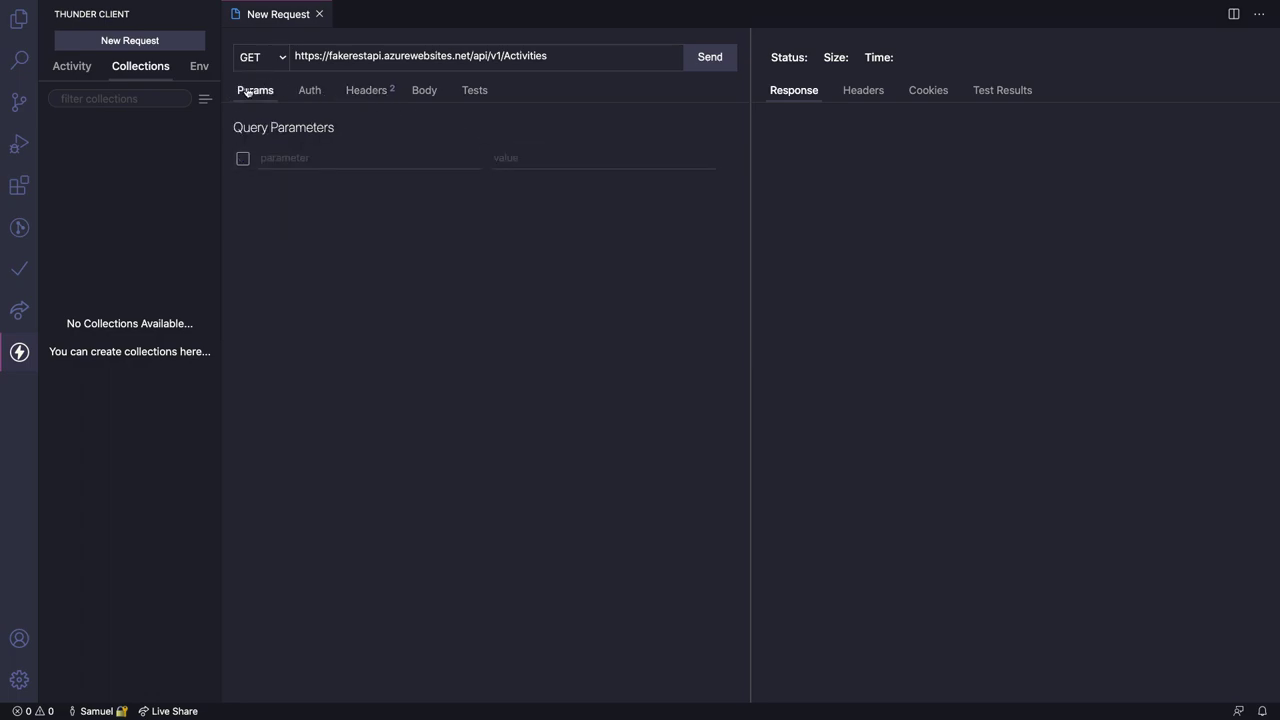
click(422, 92)
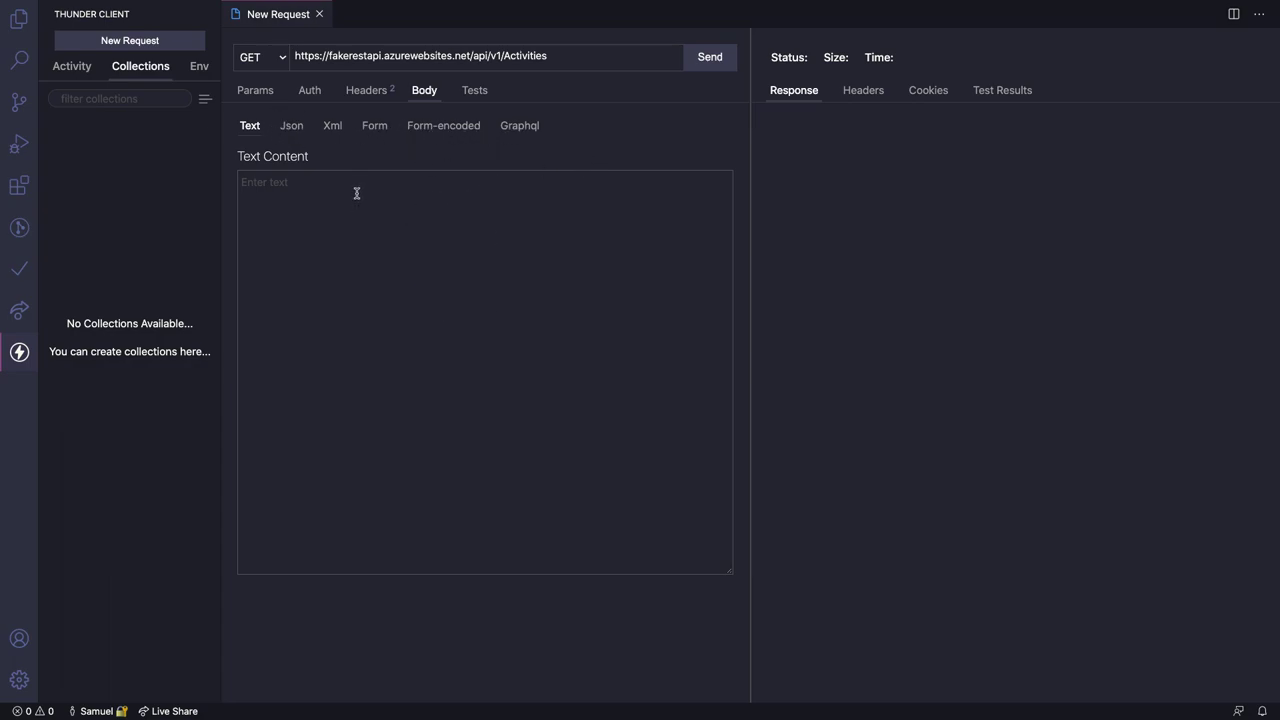
click(263, 93)
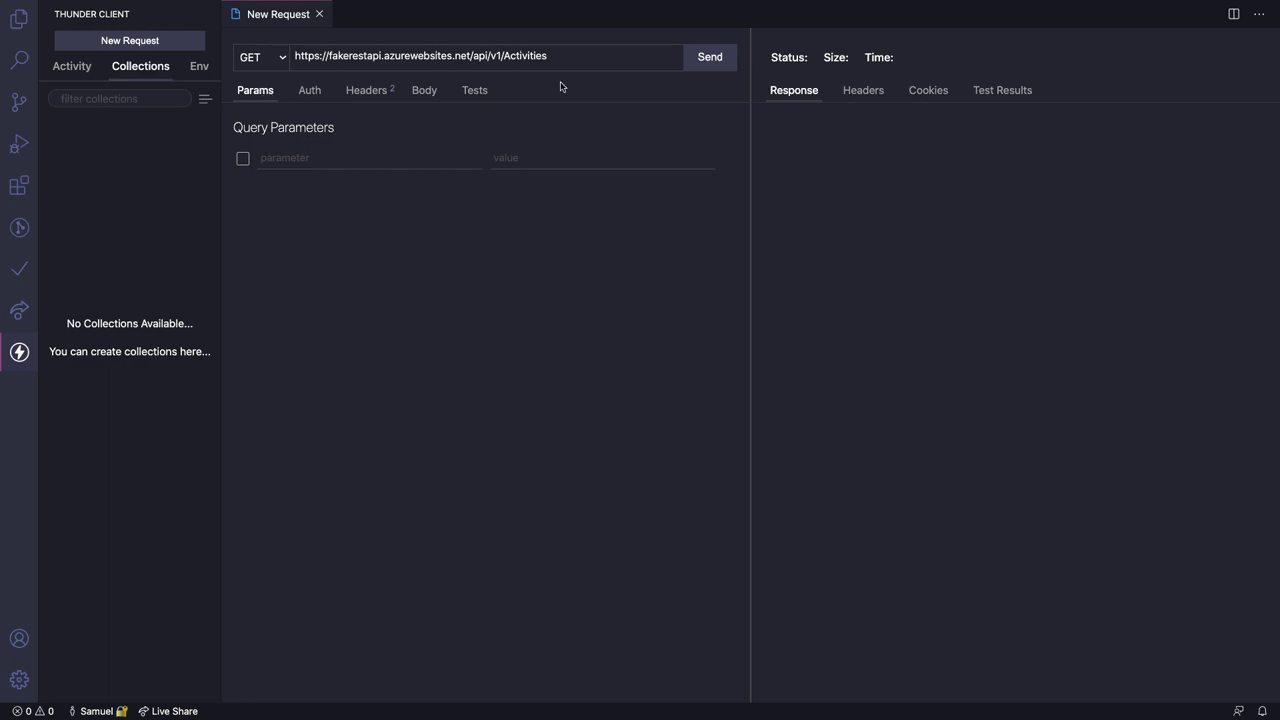
Step: Send the GET request to the Activities endpoint and look over the response body
click(716, 58)
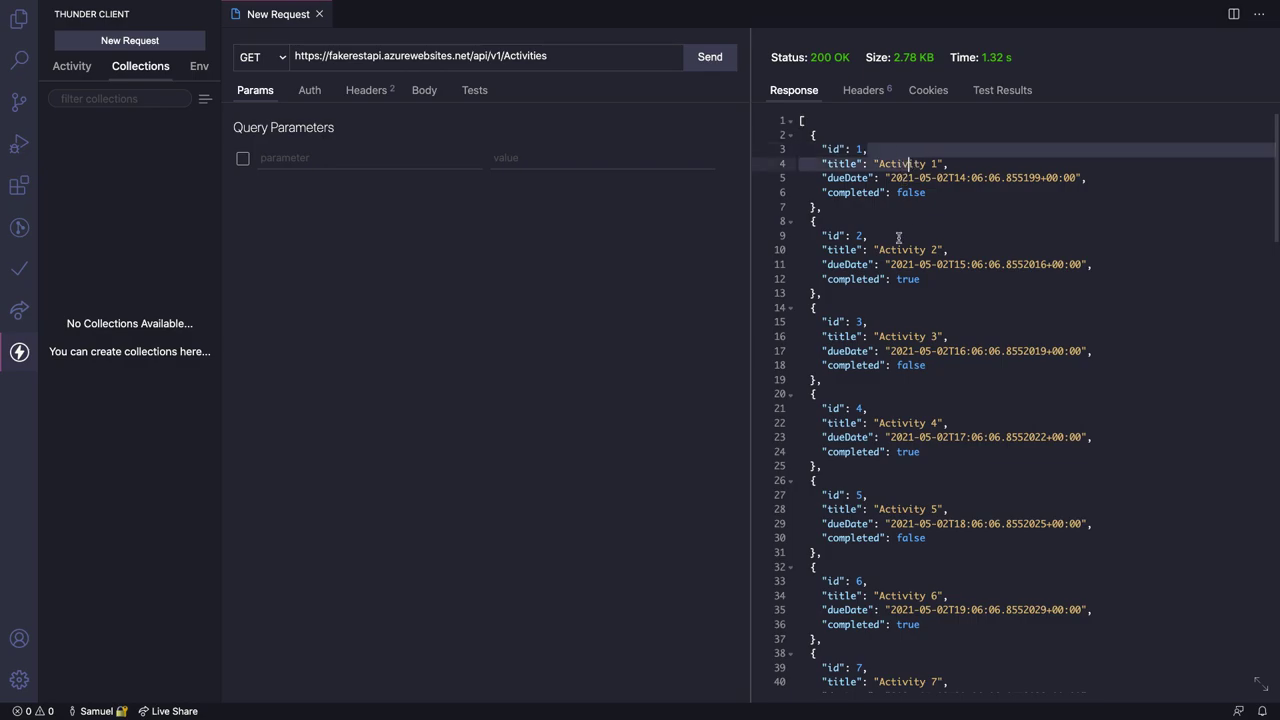
click(886, 279)
scroll(865, 222, down, 10)
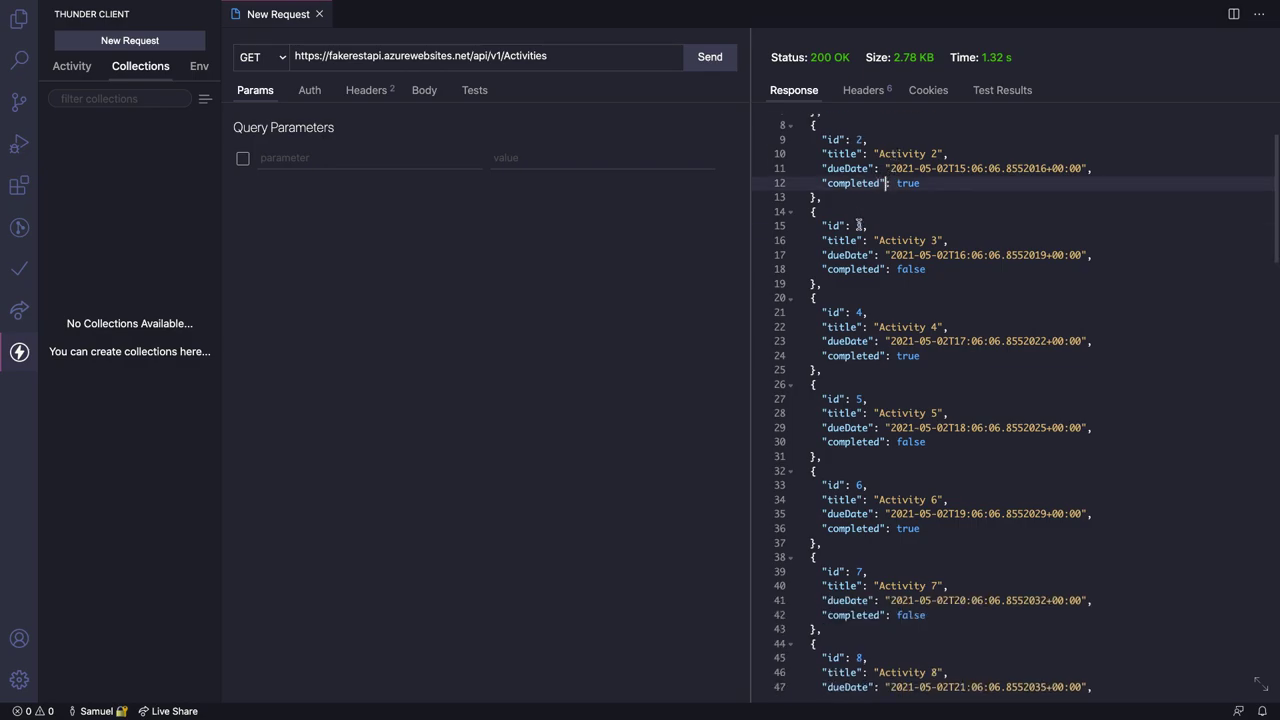
scroll(890, 280, up, 10)
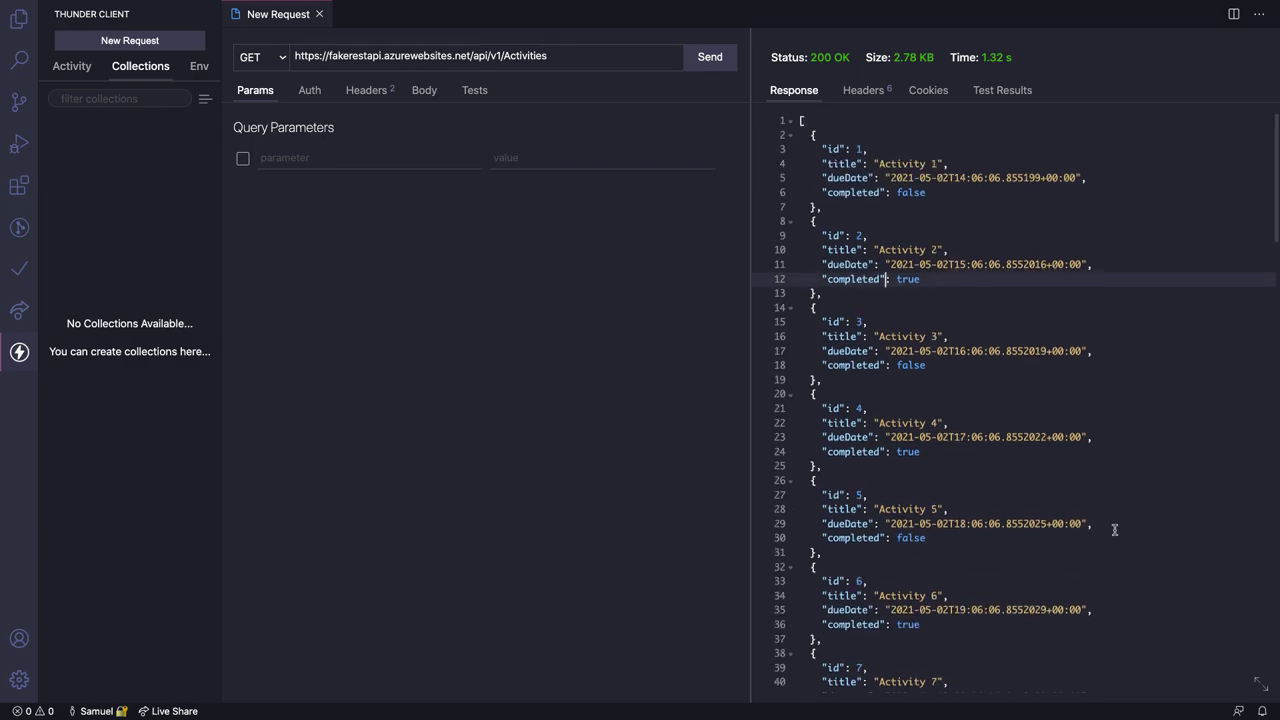
Step: Enlarge the response view and read through the returned activities down to the end of the list
click(1260, 685)
click(490, 285)
scroll(488, 288, down, 4)
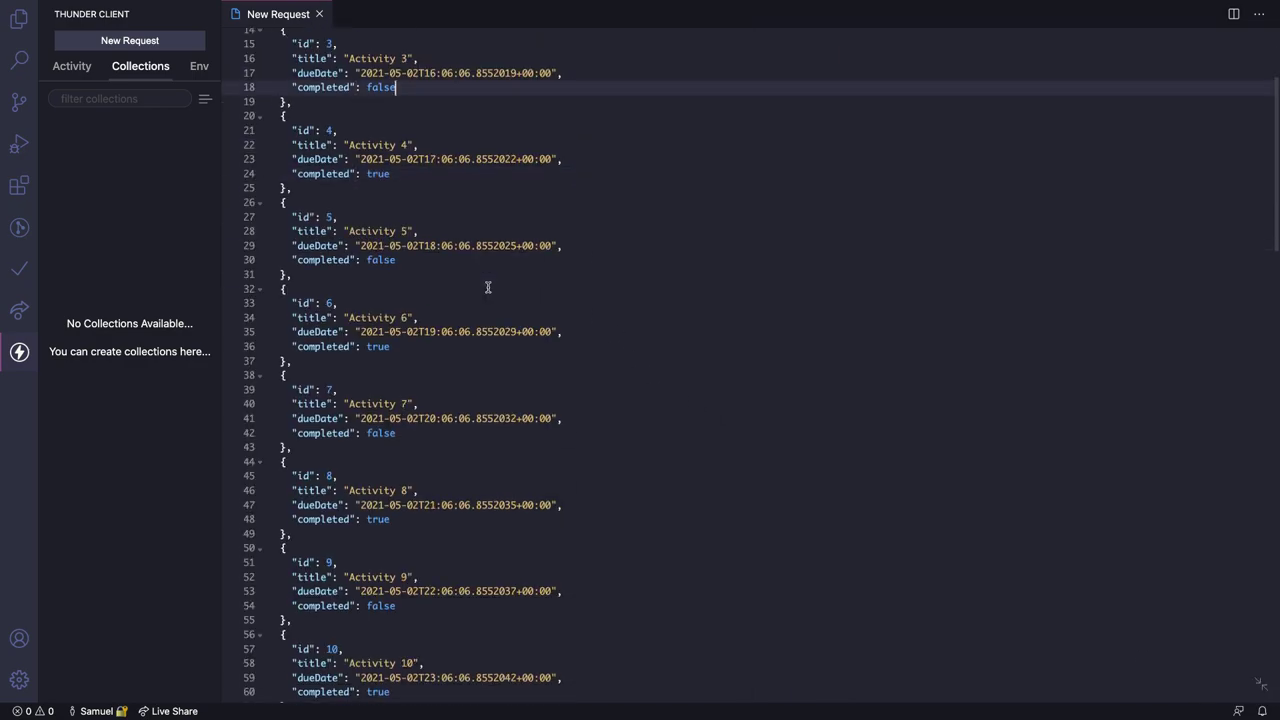
scroll(488, 288, down, 20)
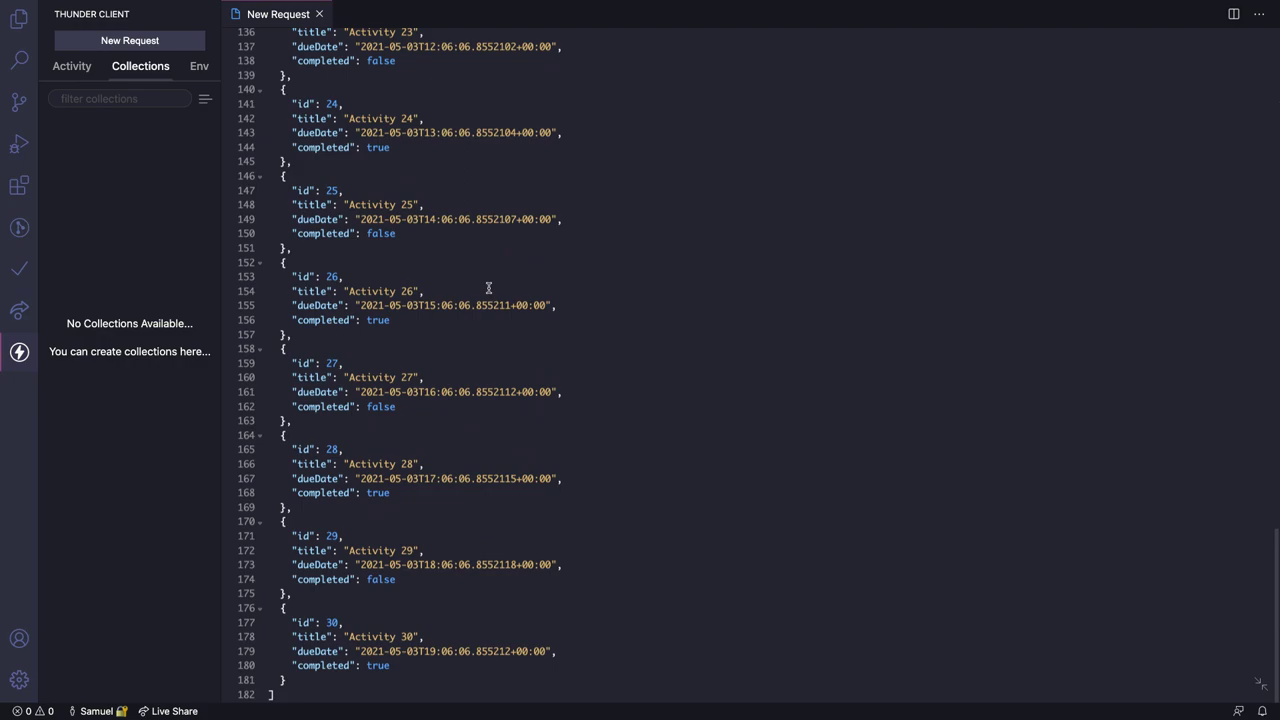
scroll(488, 288, up, 20)
click(348, 423)
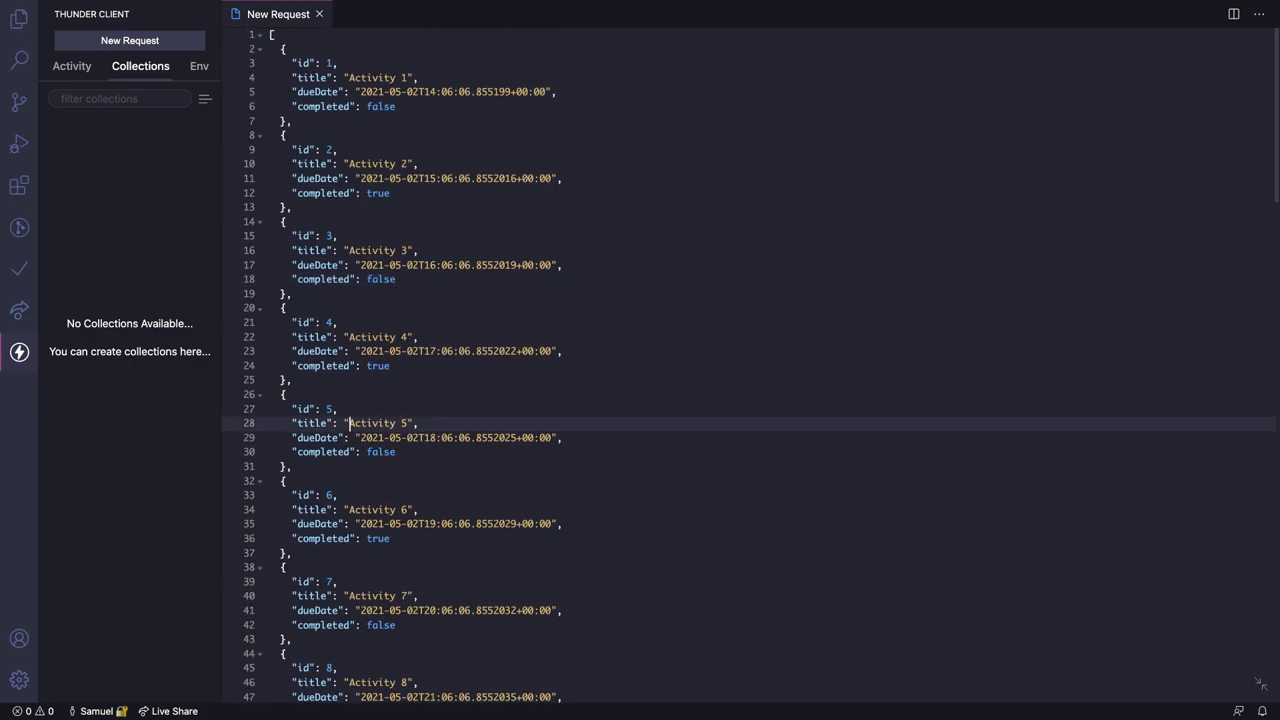
scroll(729, 387, down, 14)
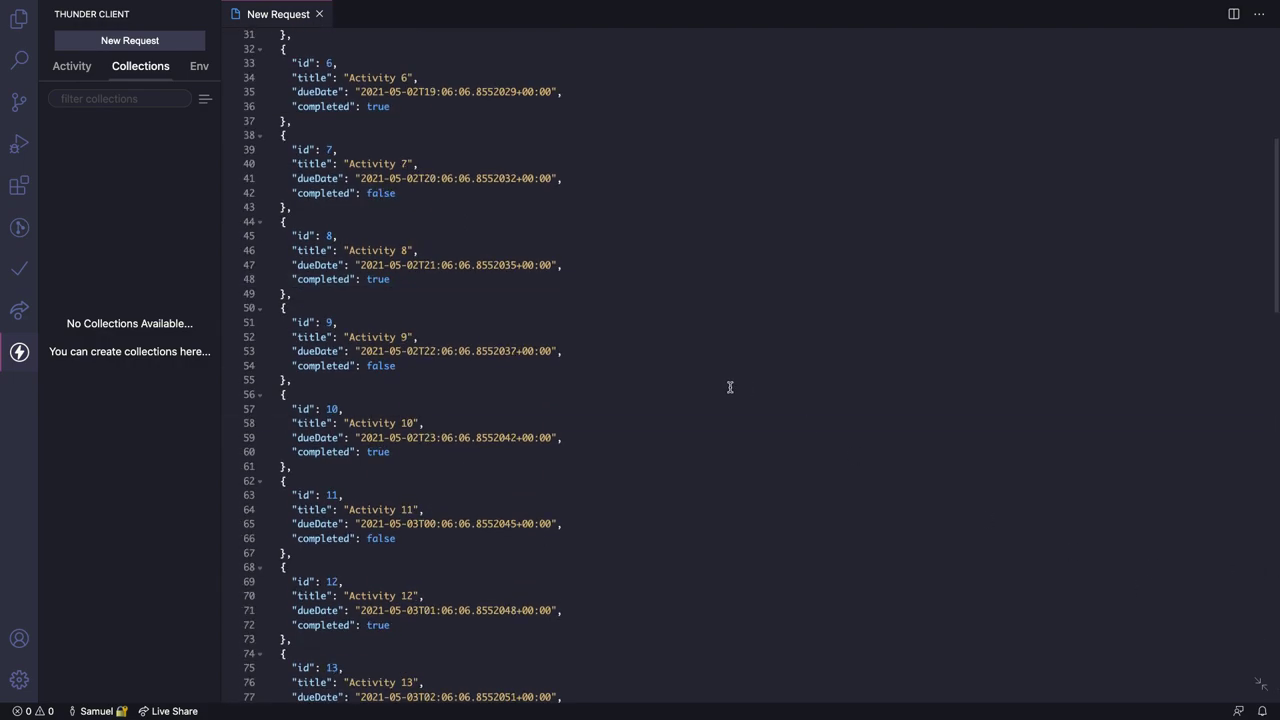
scroll(729, 387, down, 9)
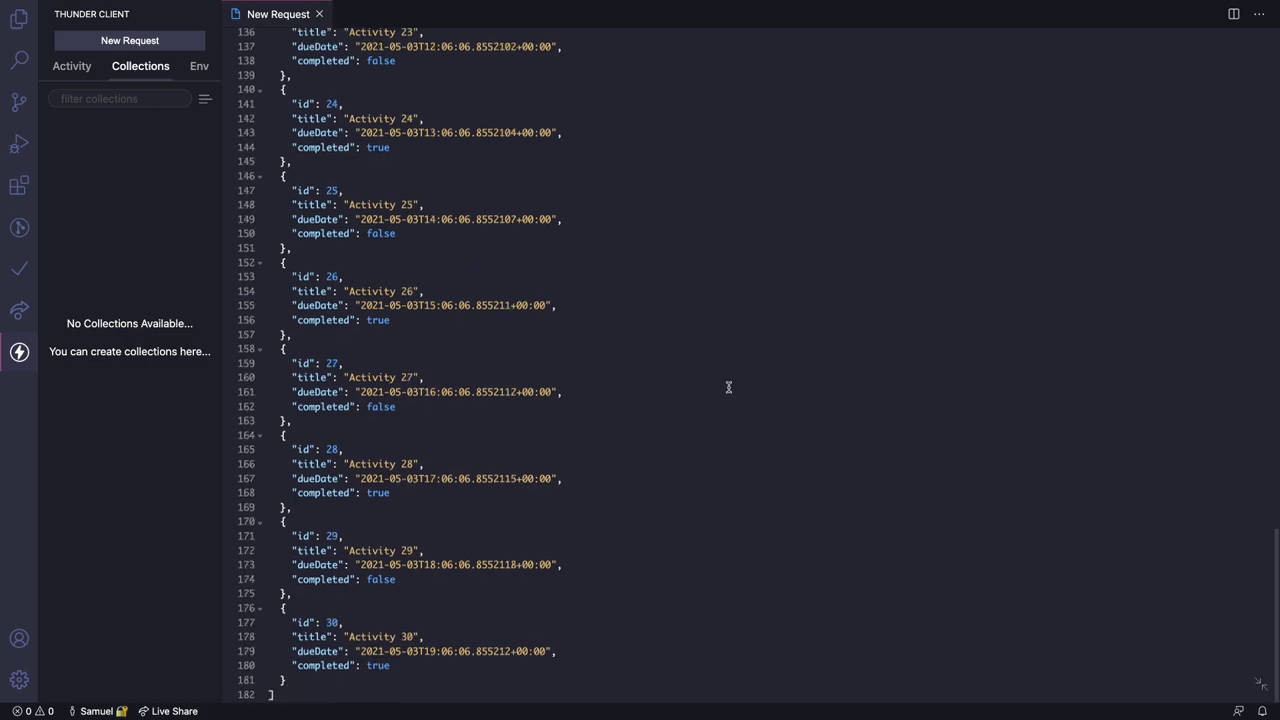
Step: Return to the start of the returned activities and restore the response to its normal size beside the request
scroll(728, 387, up, 20)
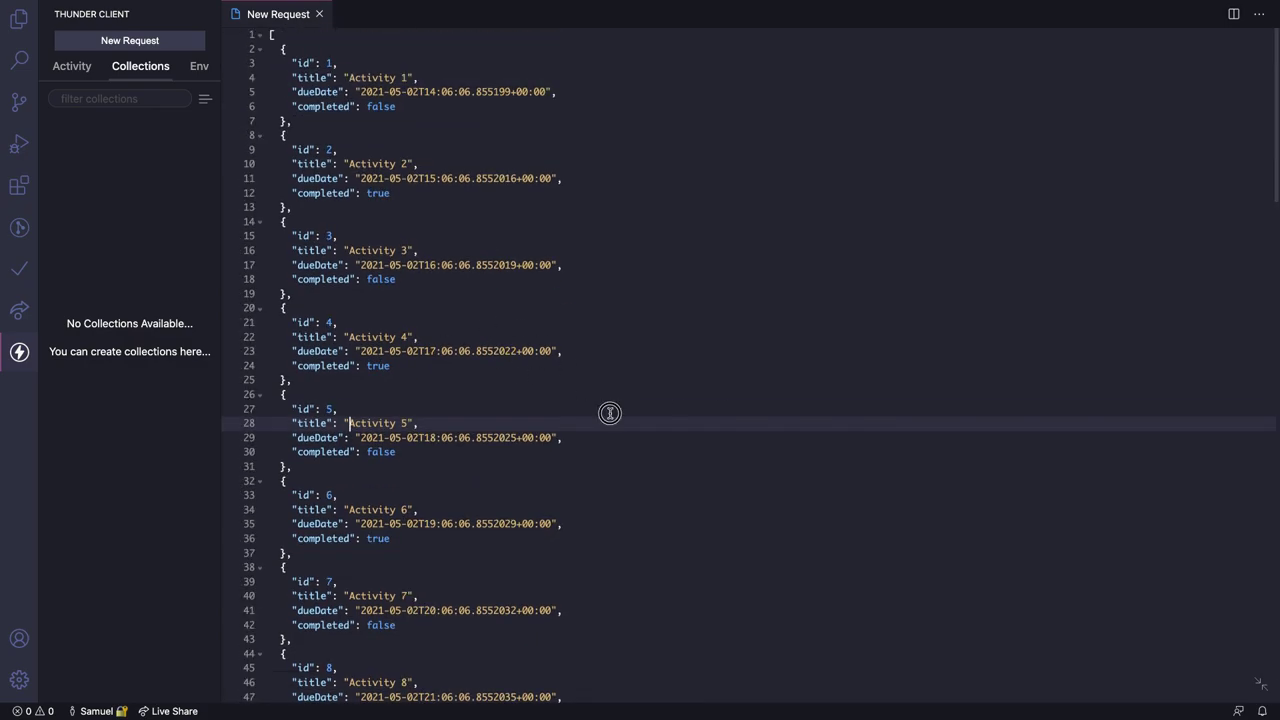
drag(608, 414, 434, 209)
click(566, 303)
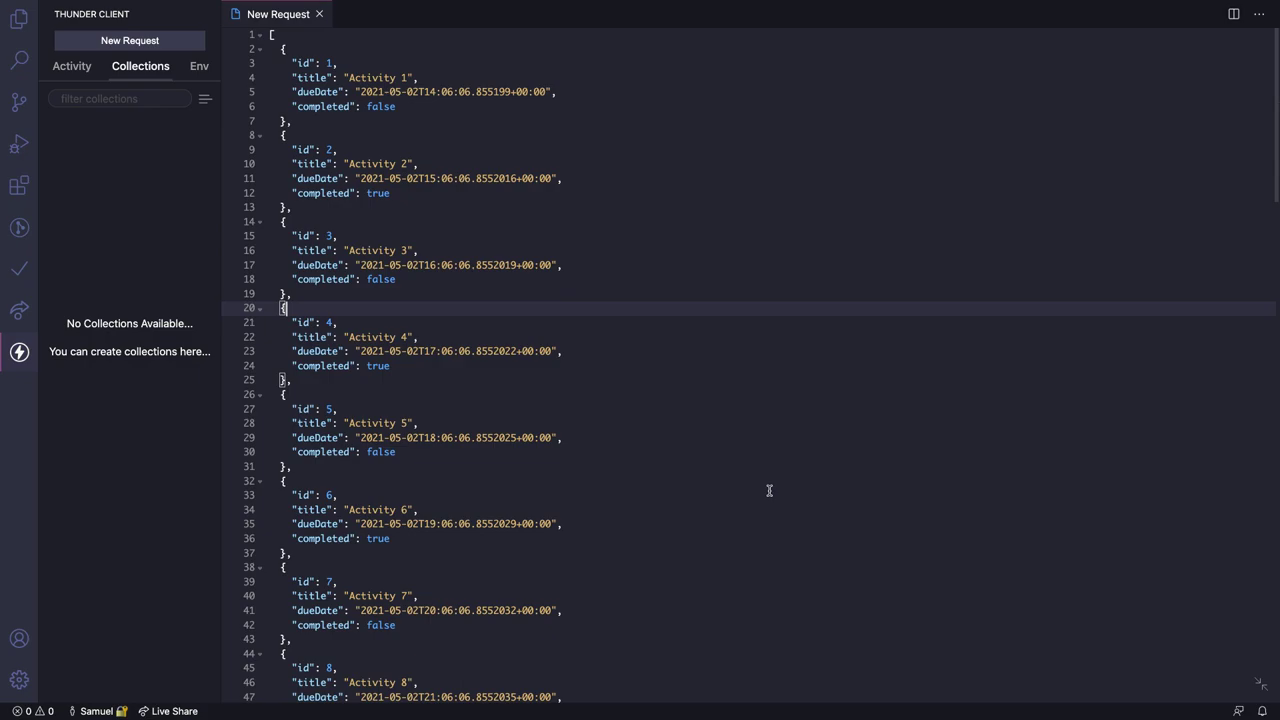
click(1261, 689)
click(912, 466)
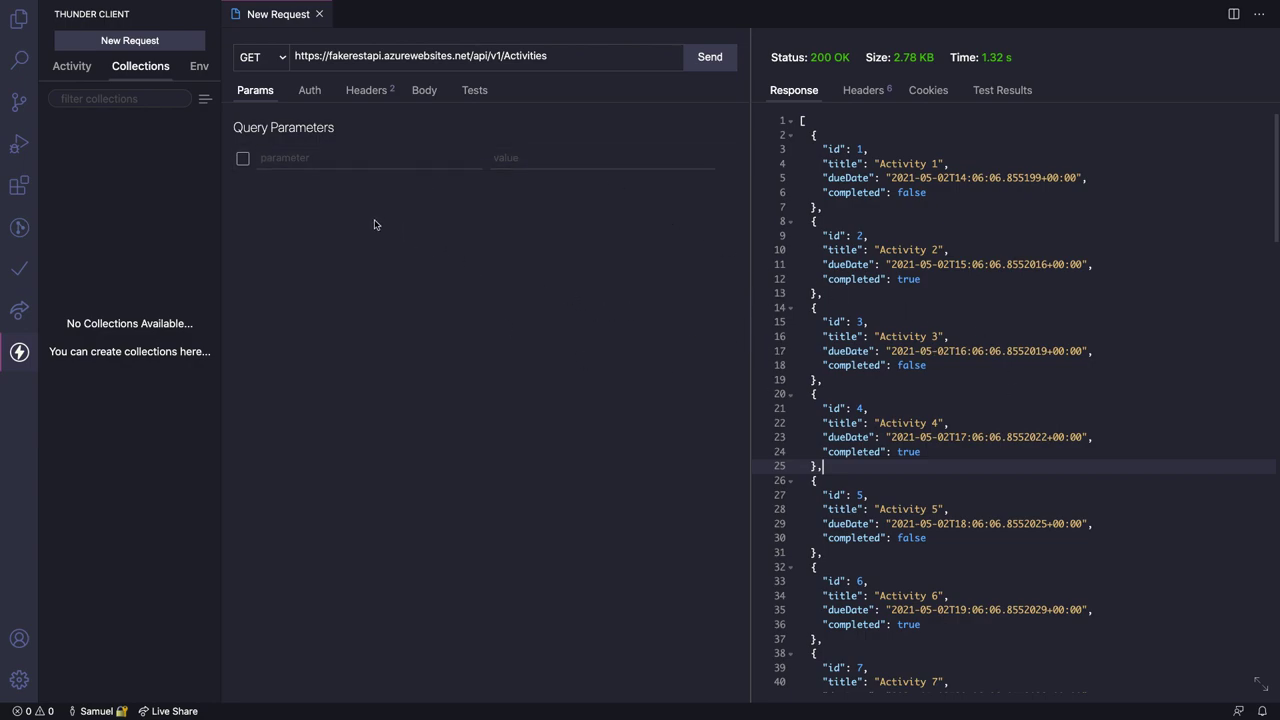
Step: Show the request history, resend the GET Activities request, and check its history entry before closing it again
click(79, 75)
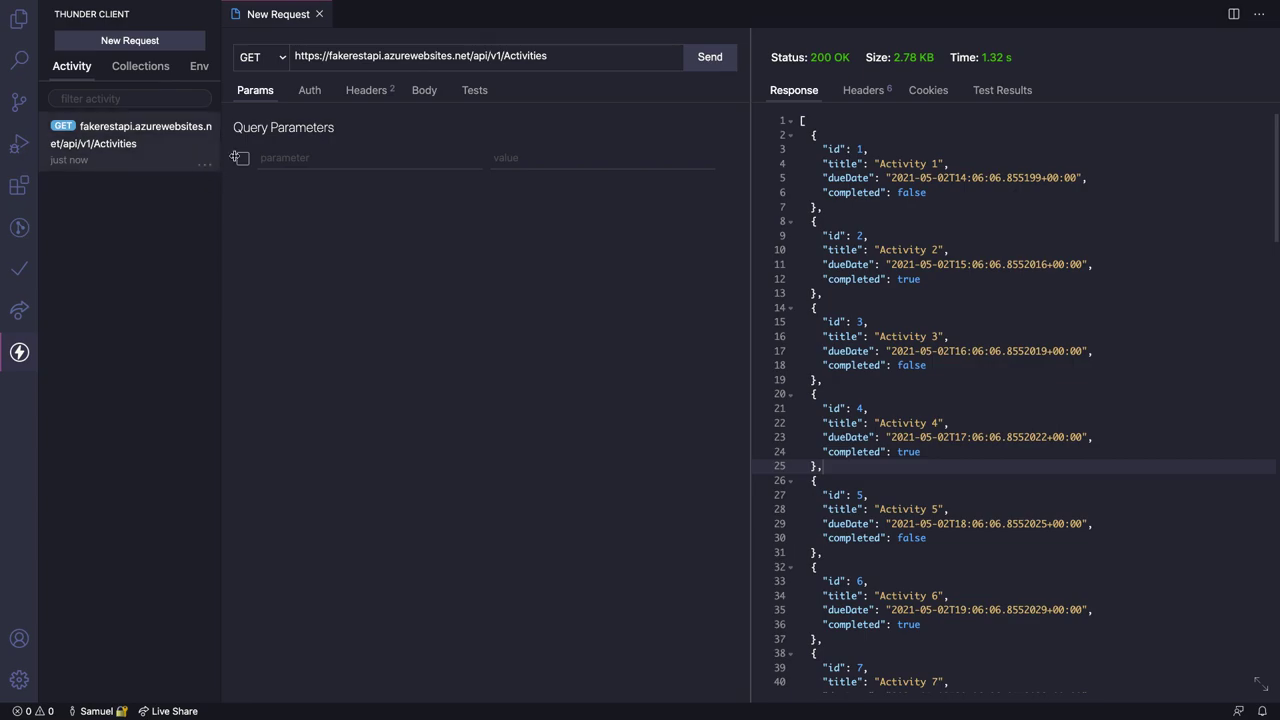
click(705, 57)
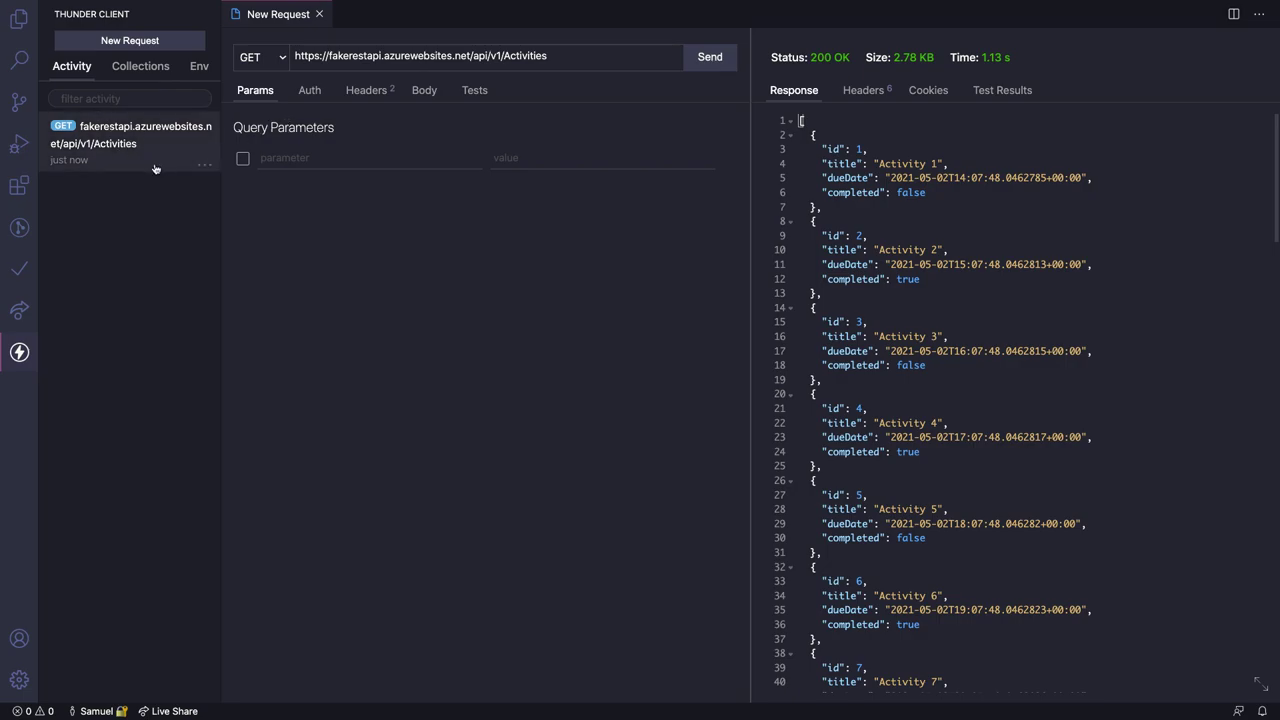
click(150, 158)
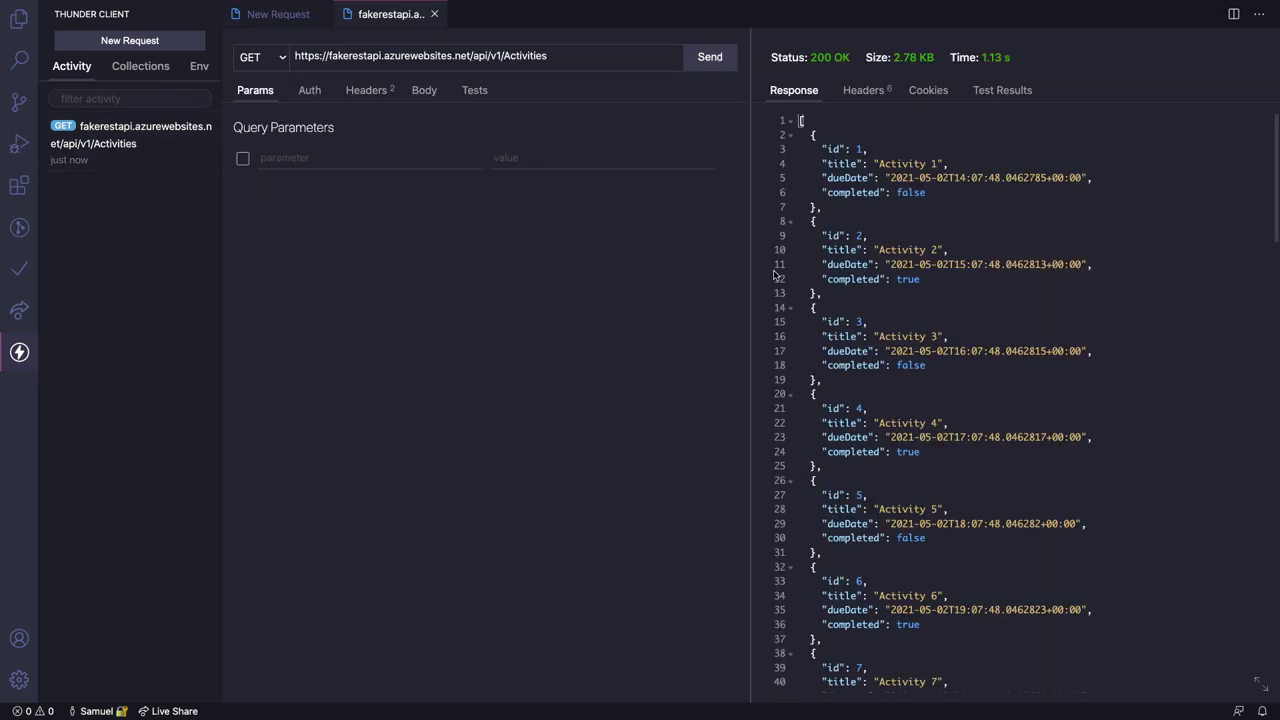
click(434, 14)
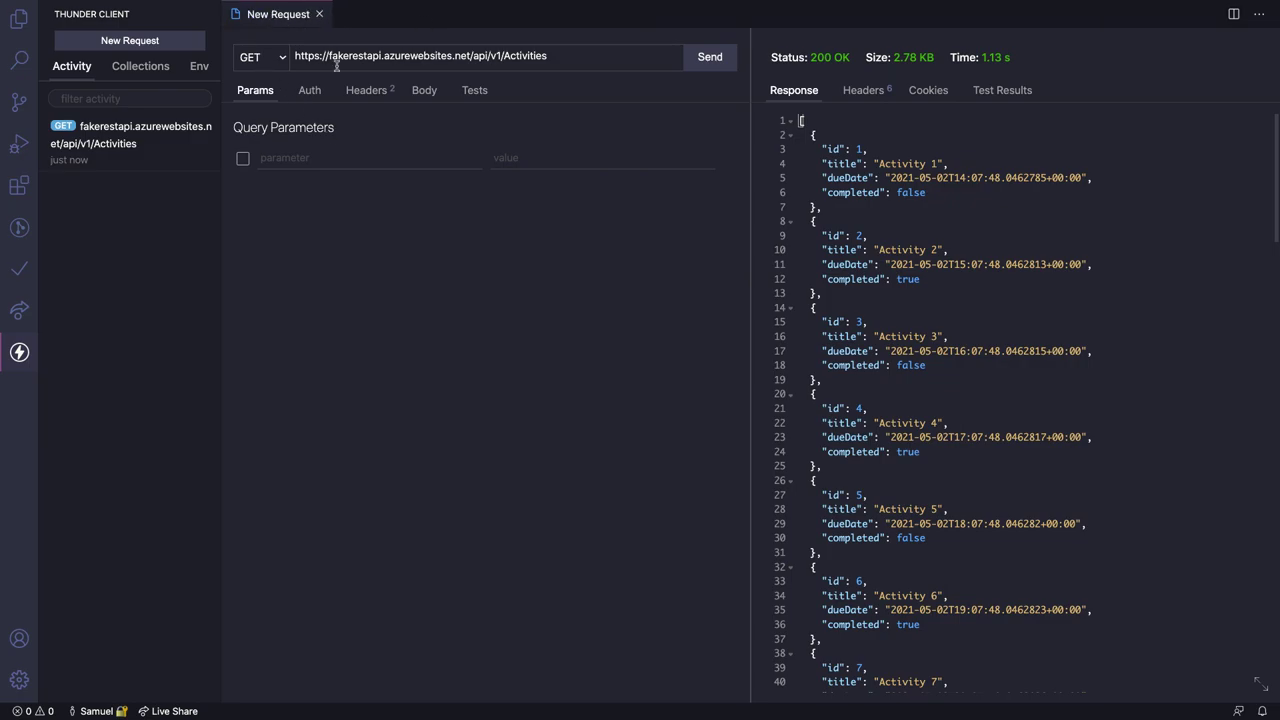
Step: Start adding the Activities request from the history to a collection and name it GET Activities
click(205, 164)
click(160, 188)
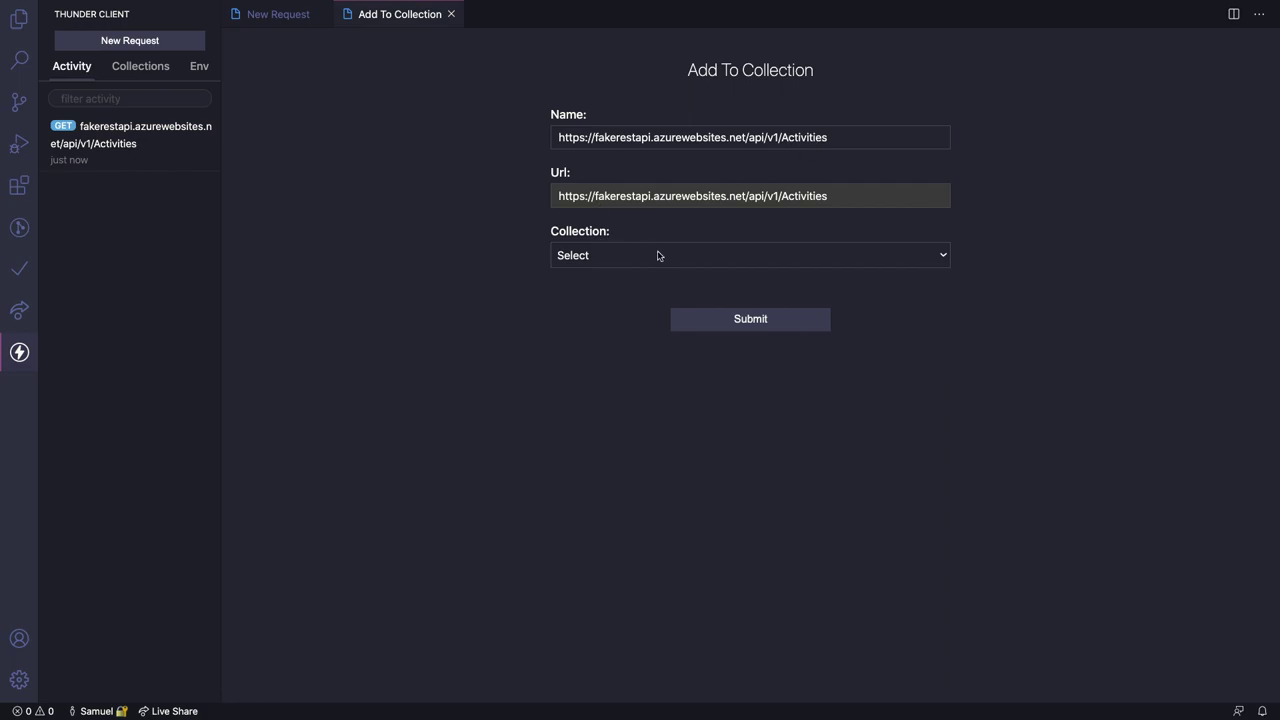
triple_click(727, 137)
text(Ge)
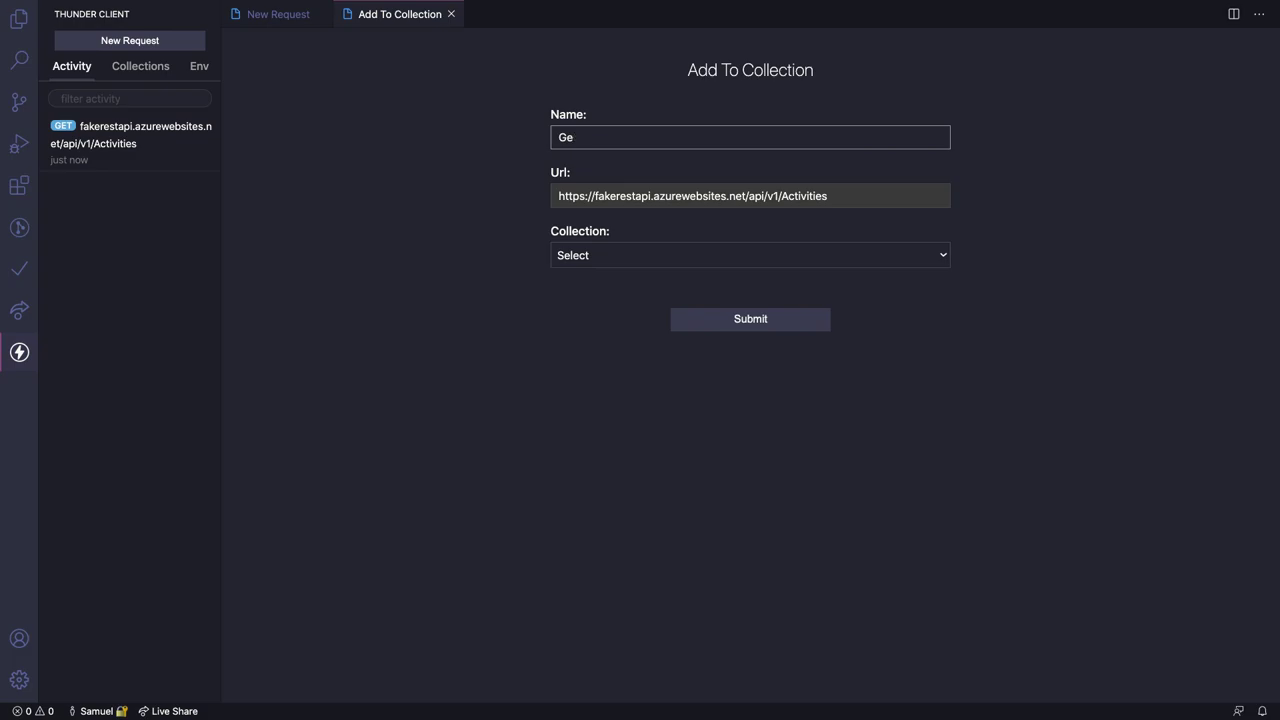
text(tET Activities)
Step: Save the GET Activities request into a newly created collection named FakeRest Collection
click(665, 257)
click(653, 285)
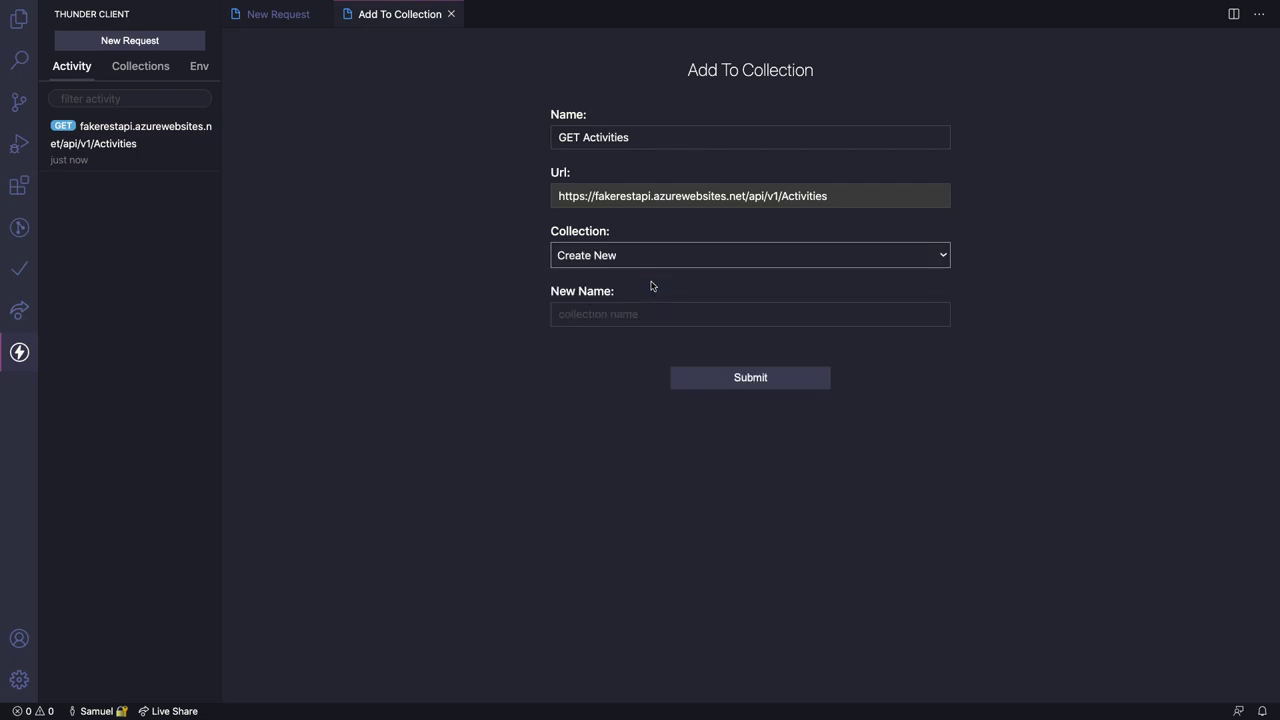
click(623, 316)
text(Fakr)
text(Rest)
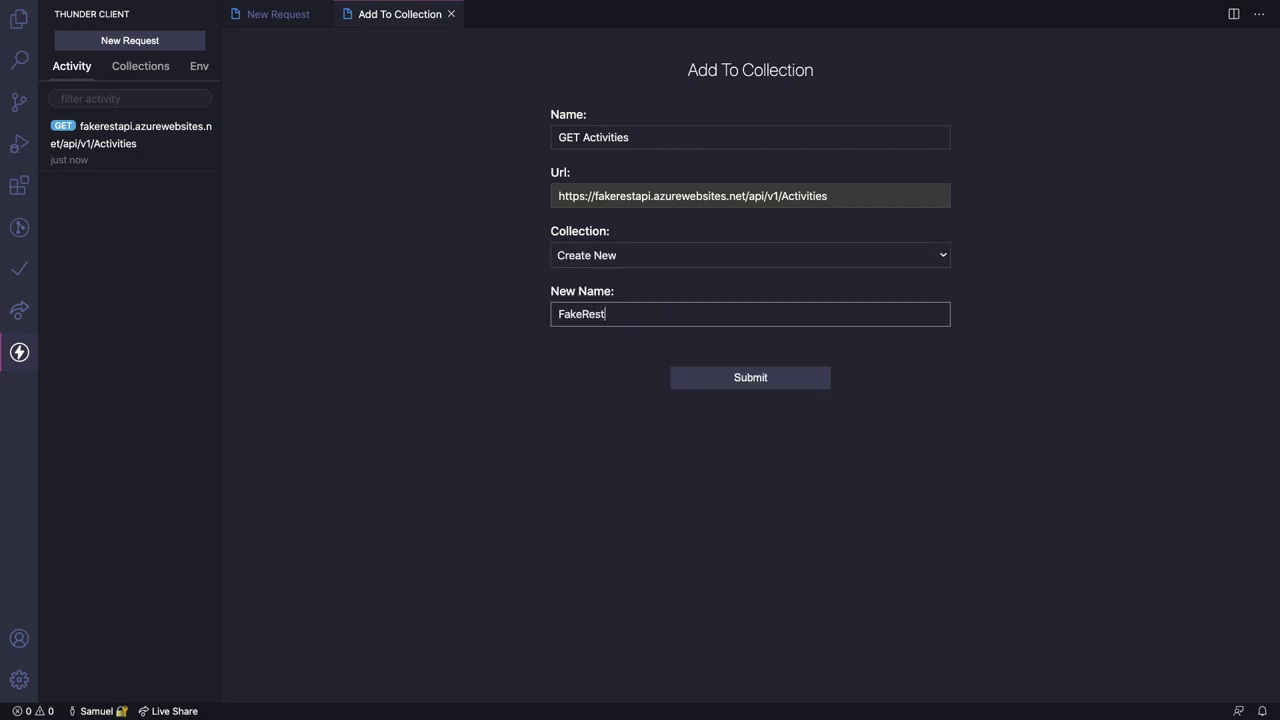
text( Collection)
click(693, 386)
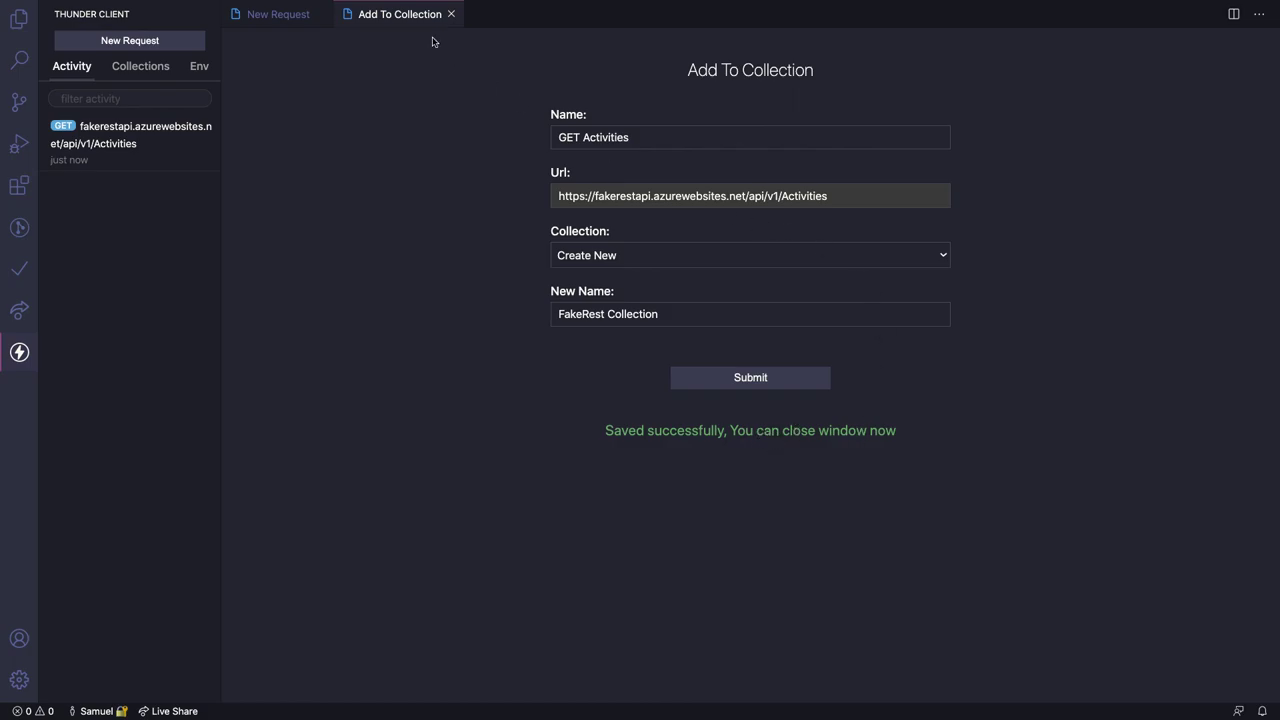
Step: Close the Add To Collection form and expand FakeRest Collection to view the saved request
middle_click(384, 14)
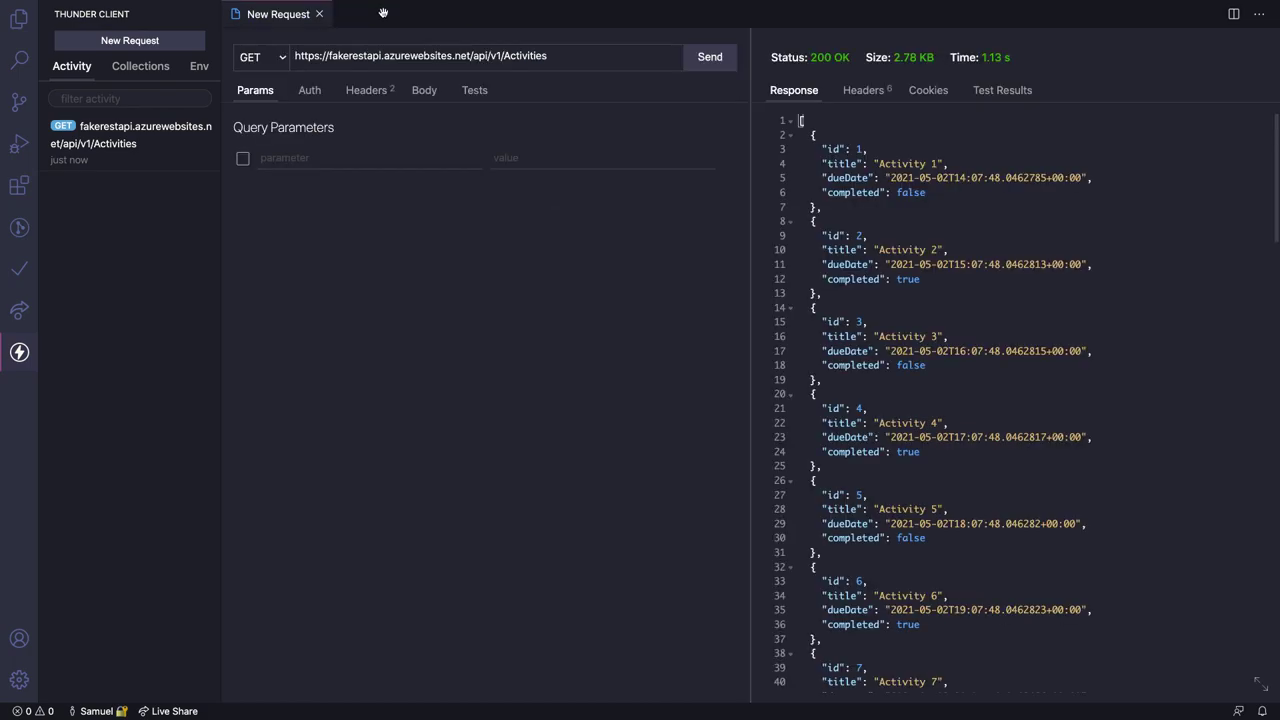
click(120, 70)
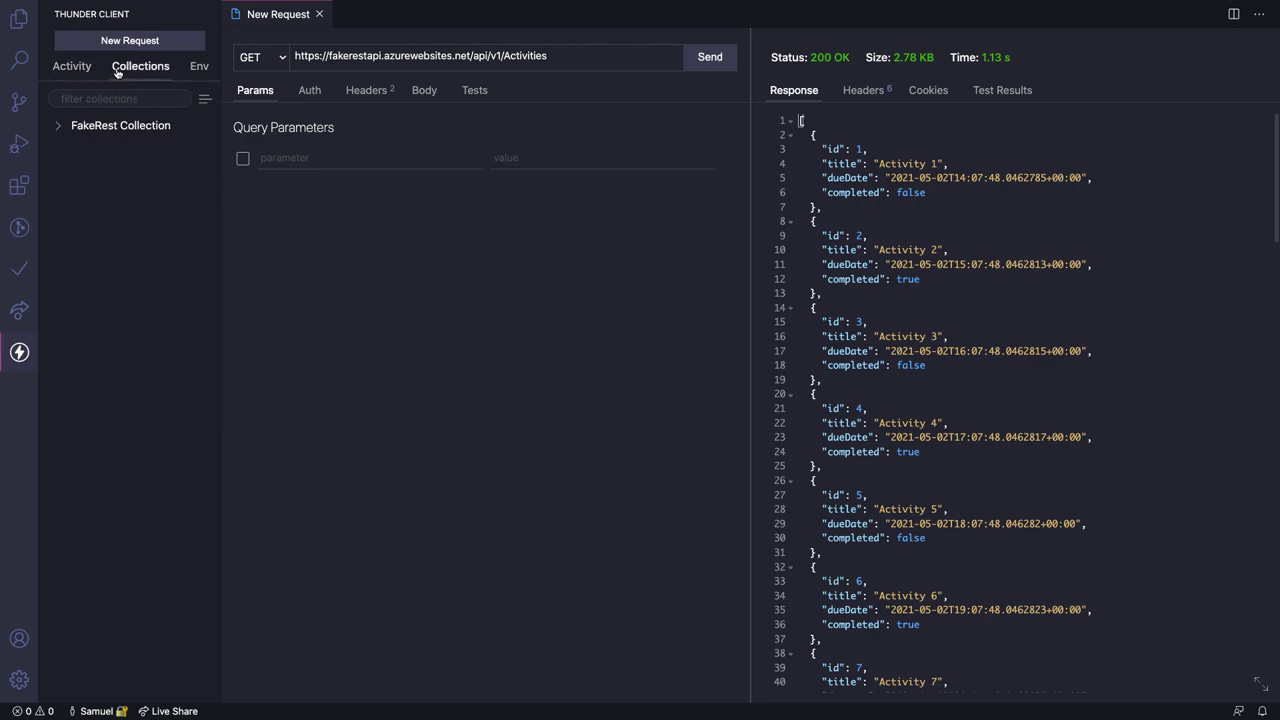
click(57, 127)
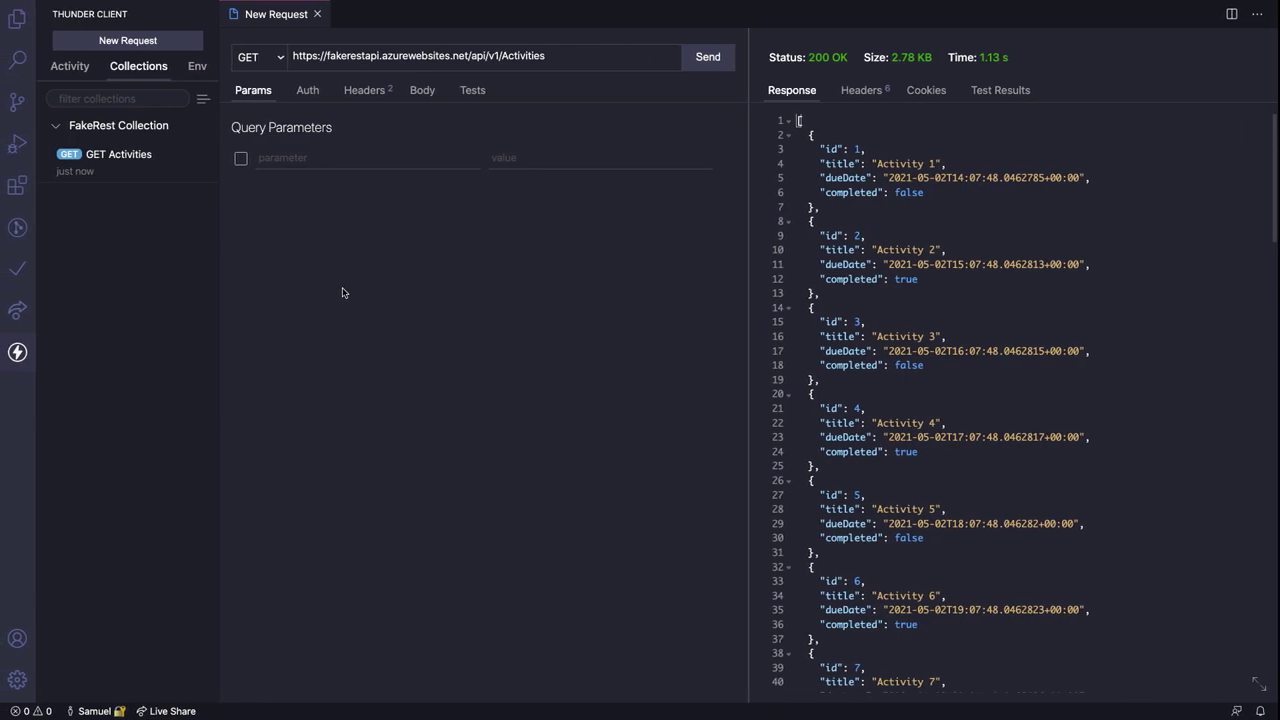
Step: In the Notion Thunder Client checklist, append "- Collection" to "Criando um primeiro projeto" and mark that item and GET as done
key(ctrl+Left)
key(ctrl+Left)
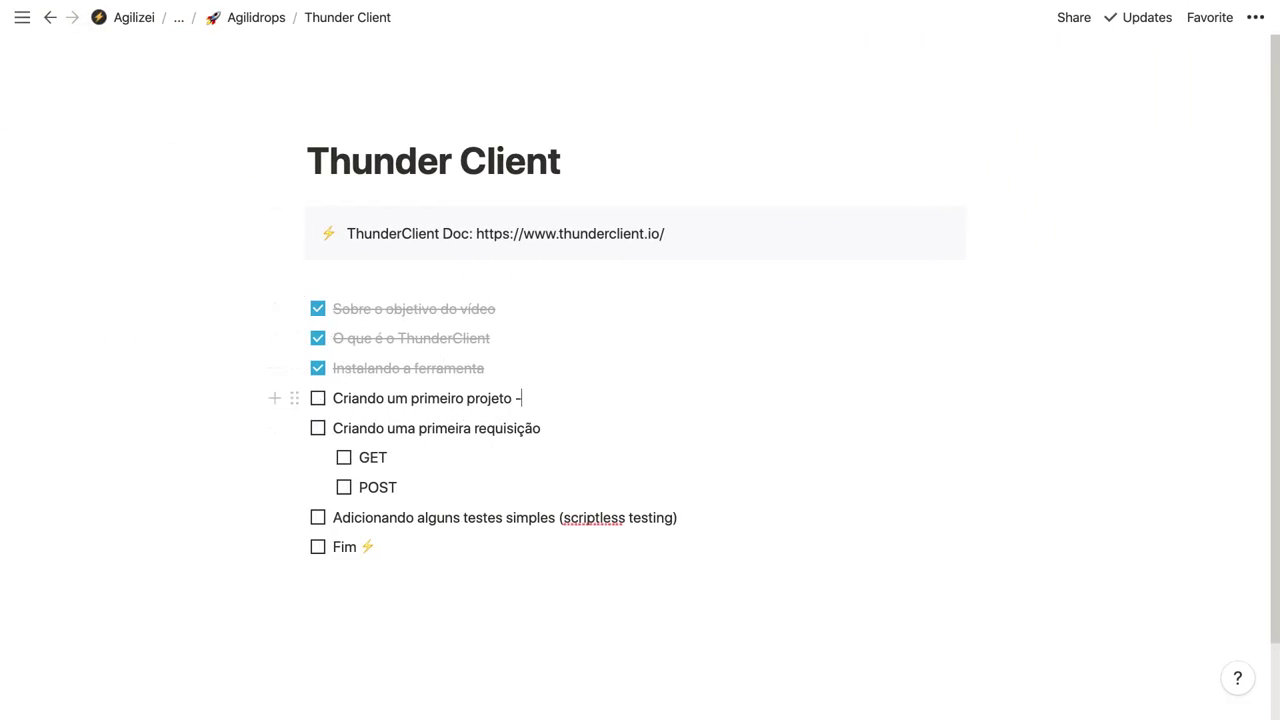
text(- Collection)
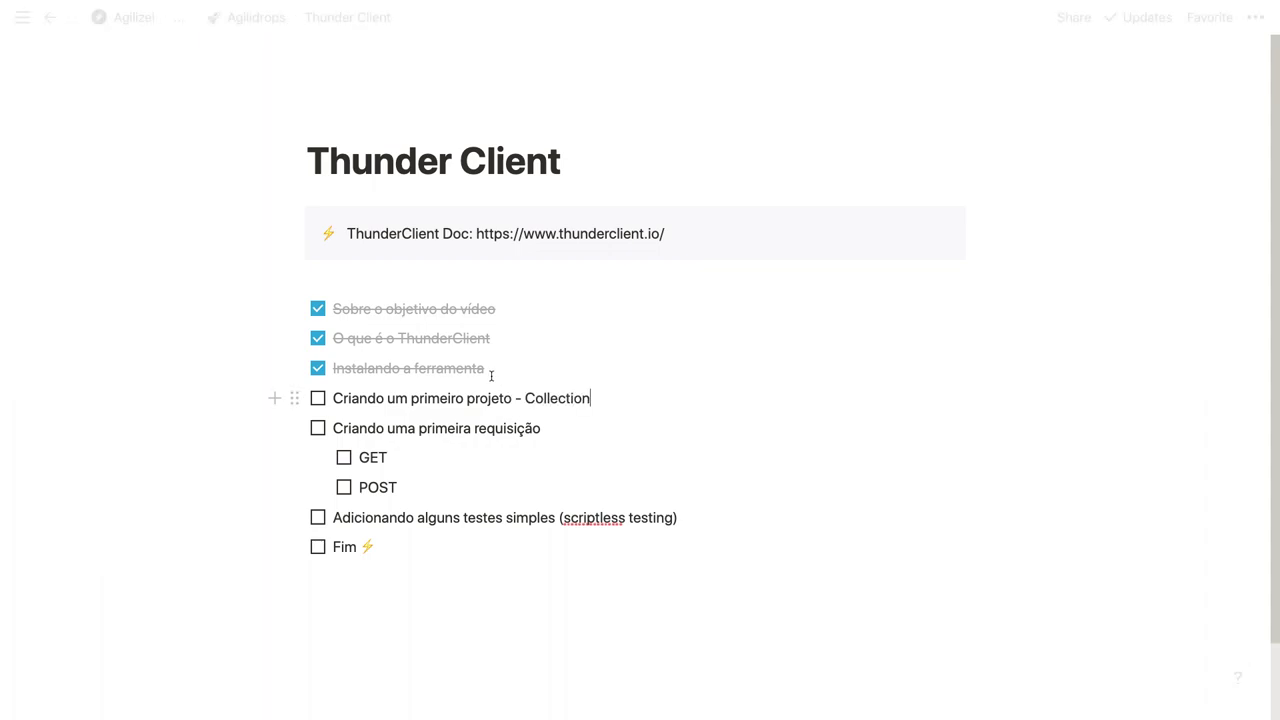
click(316, 399)
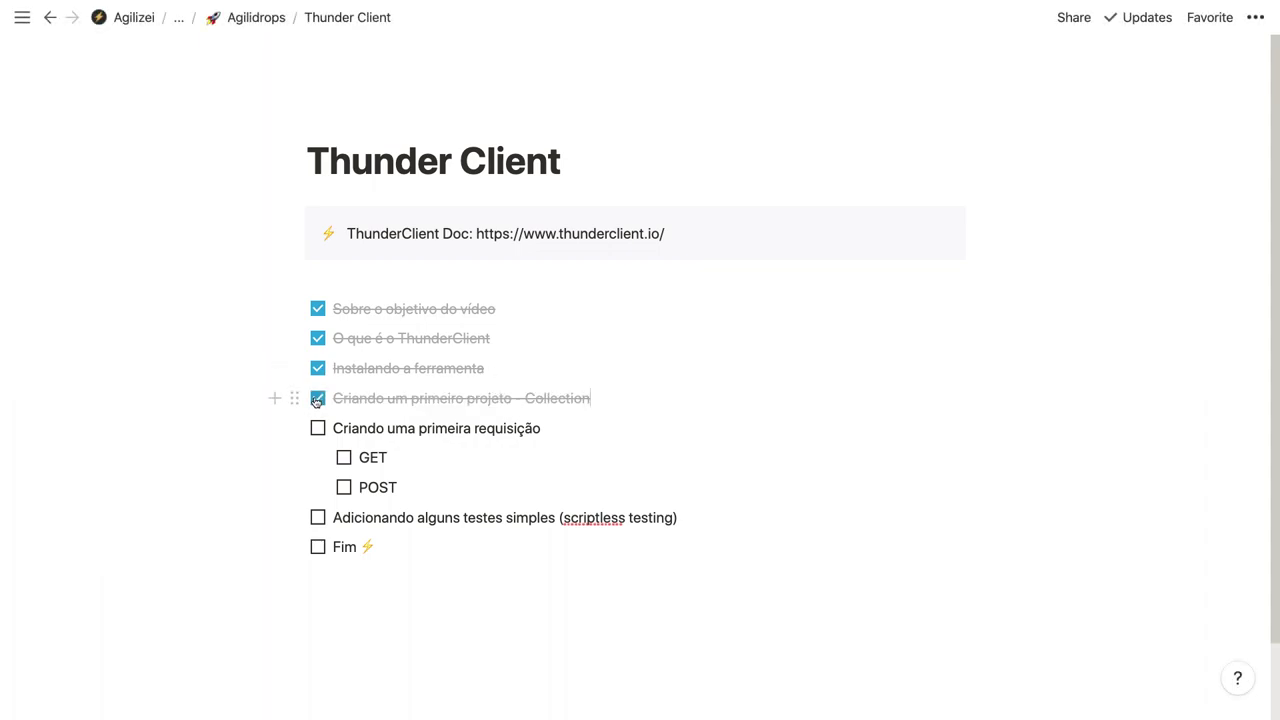
click(344, 458)
double_click(378, 487)
click(403, 490)
Step: Switch to the FakeRESTApi Swagger page in the browser and execute POST /api/v1/Activities with the default sample body
key(ctrl+Right)
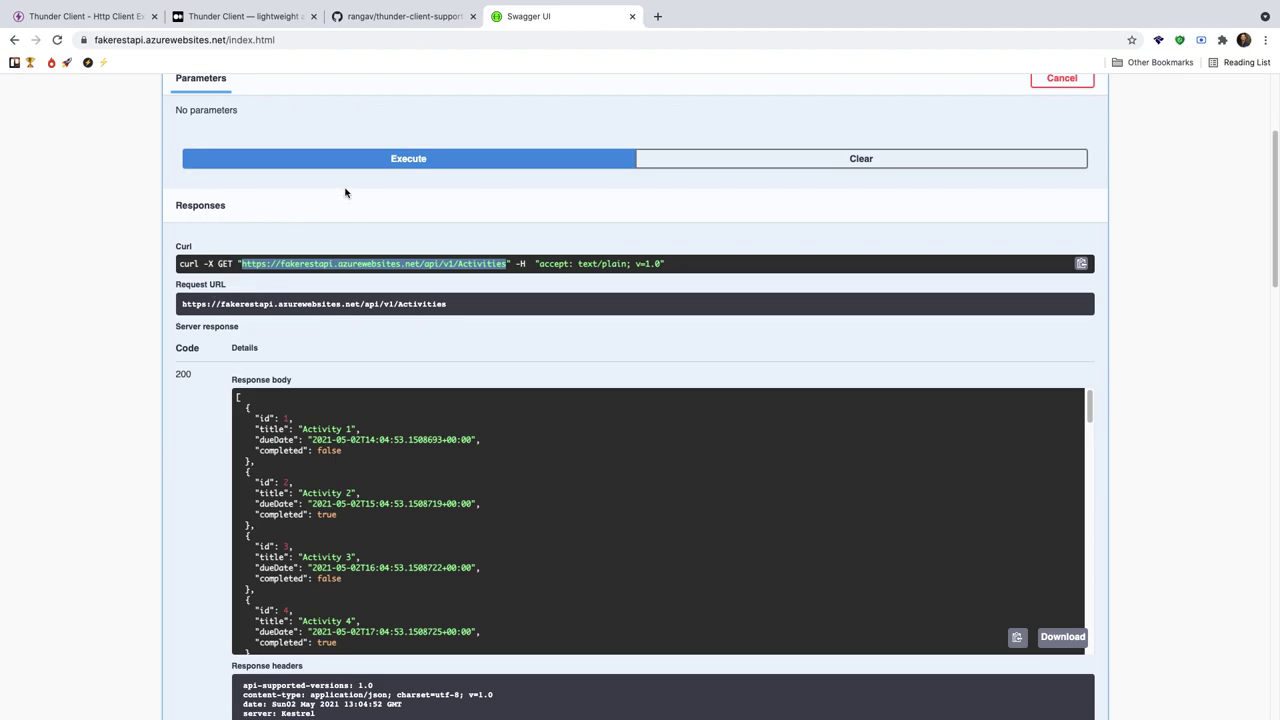
scroll(345, 194, up, 1)
click(353, 104)
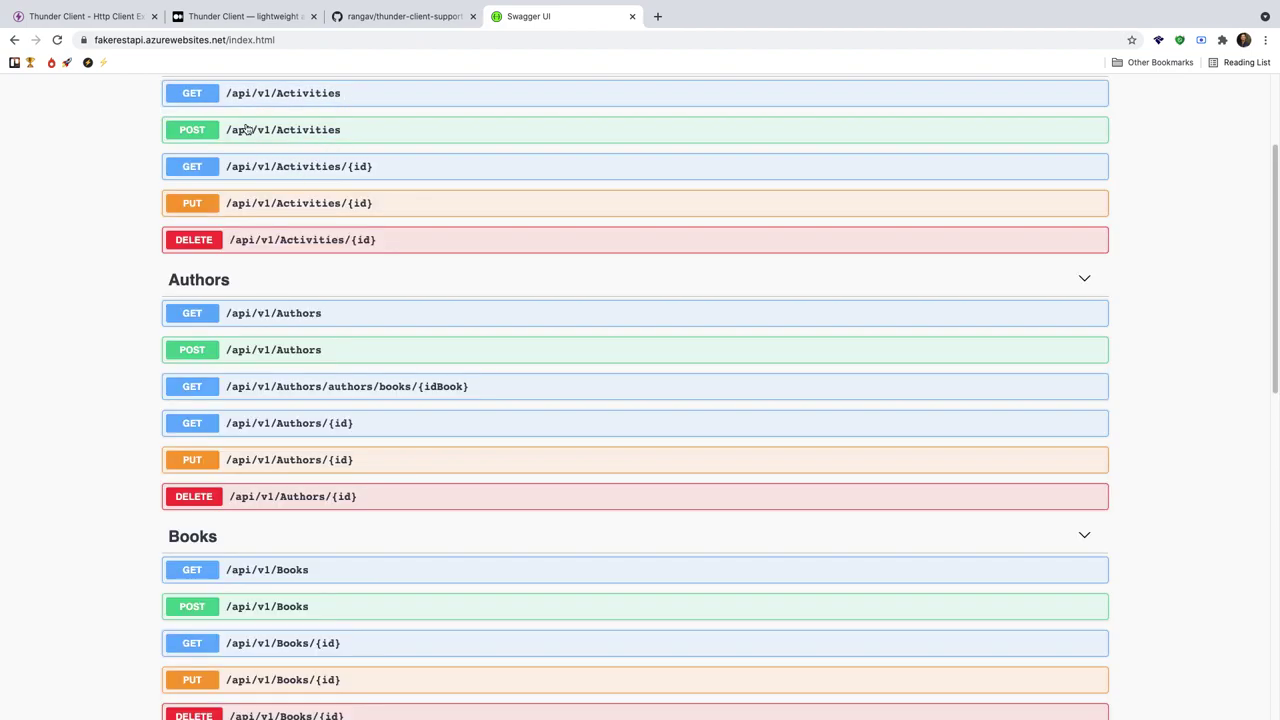
click(268, 135)
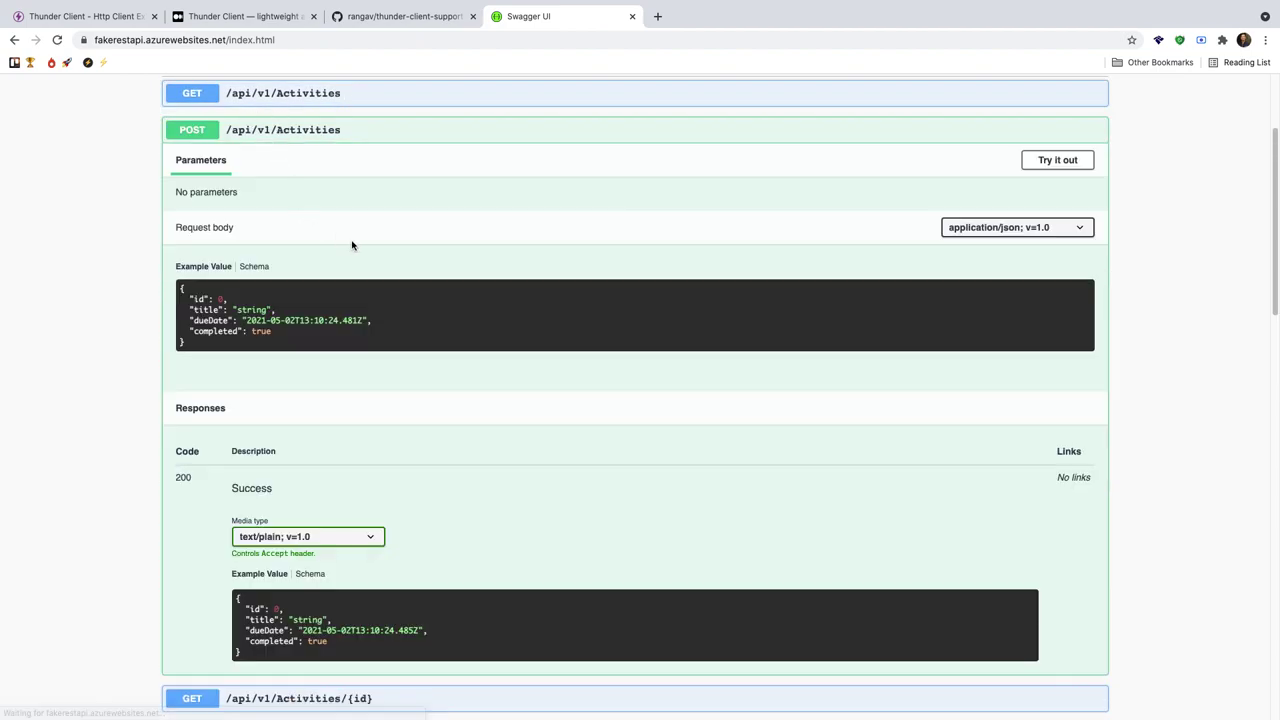
click(1055, 162)
click(634, 487)
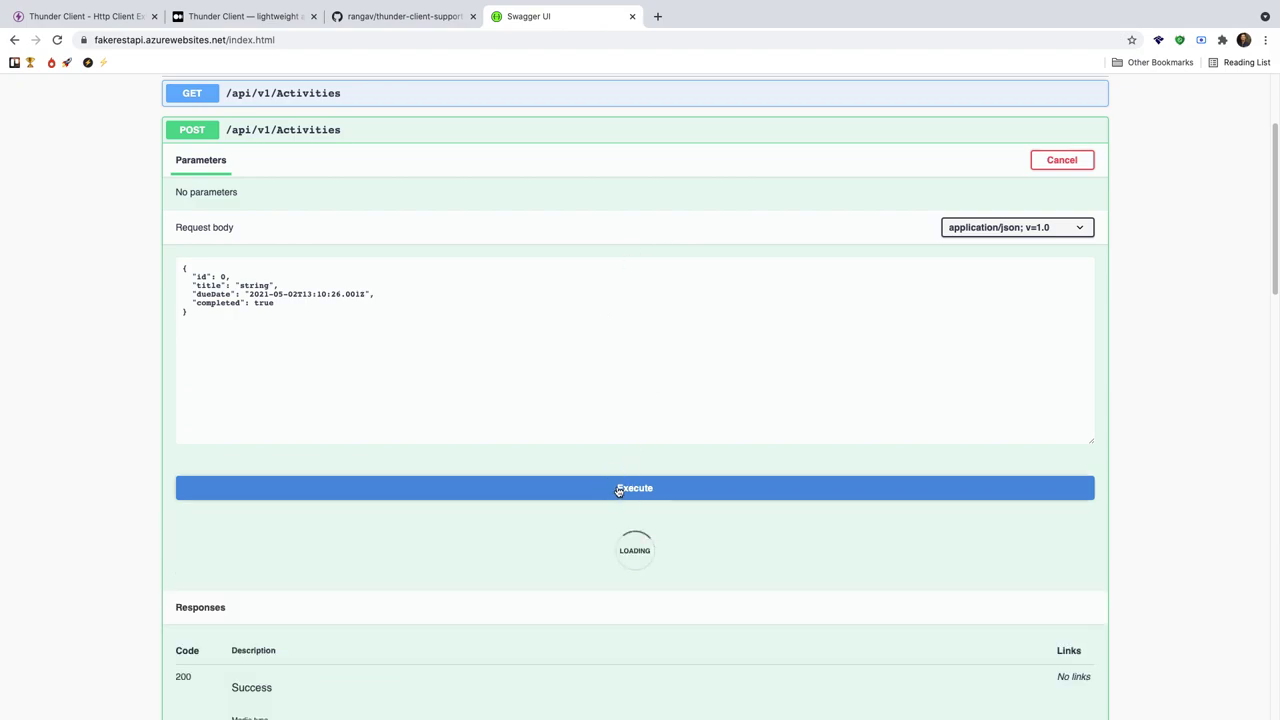
Step: Examine the POST call's request body, curl command, response body and response headers
scroll(498, 430, down, 3)
scroll(494, 426, up, 2)
scroll(491, 346, down, 2)
scroll(420, 330, up, 1)
scroll(388, 289, up, 1)
click(343, 233)
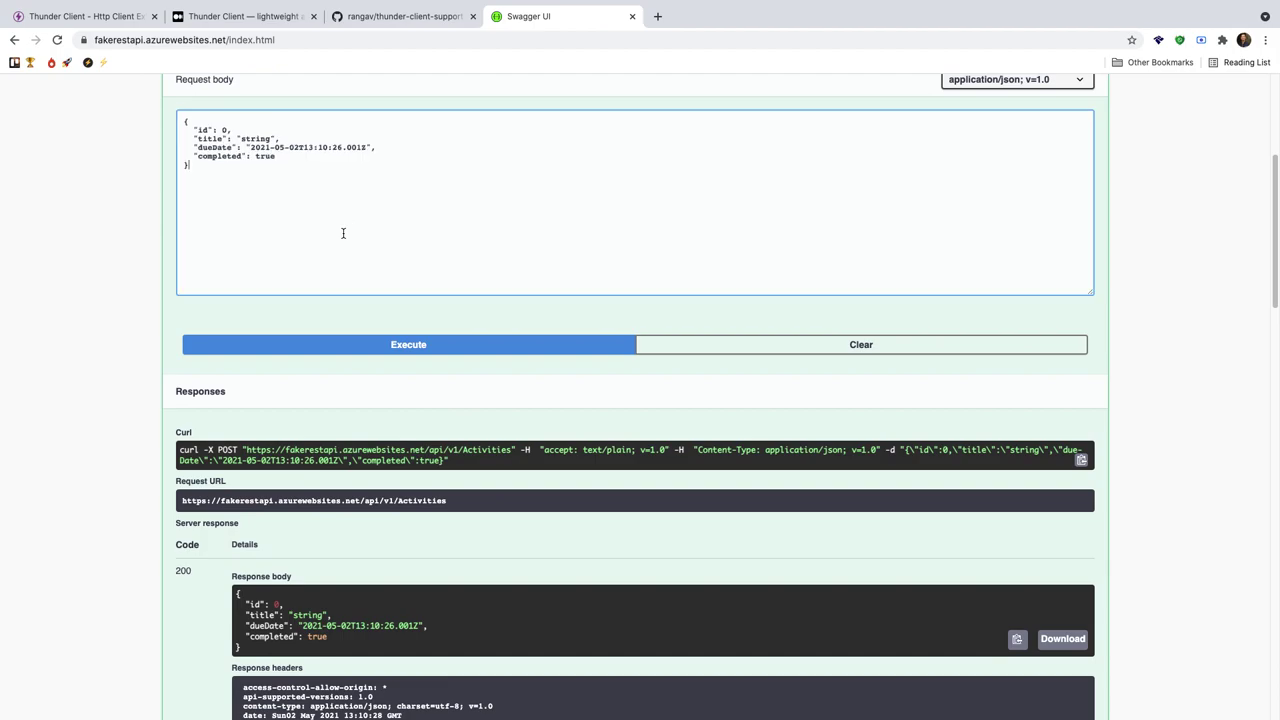
scroll(285, 495, down, 3)
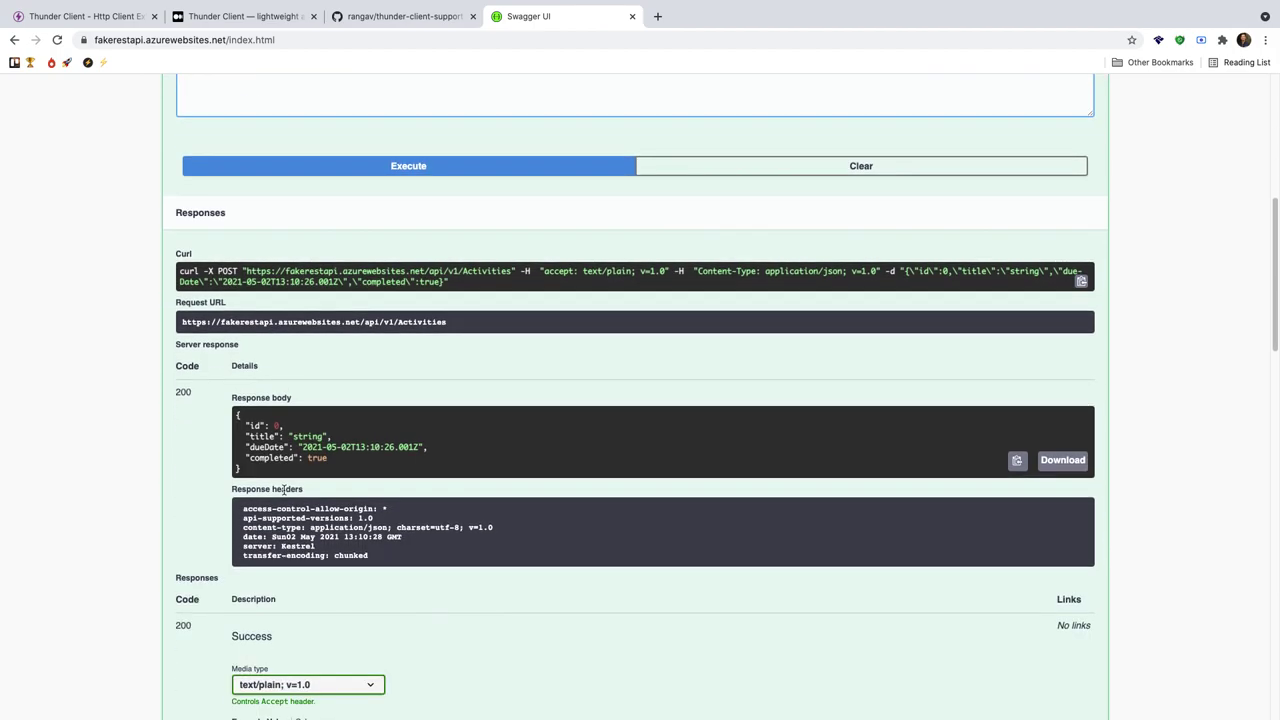
Step: Copy the Activities endpoint URL from the POST call's curl command
scroll(283, 492, up, 2)
scroll(283, 492, up, 1)
drag(247, 425, 512, 428)
key(ctrl+c)
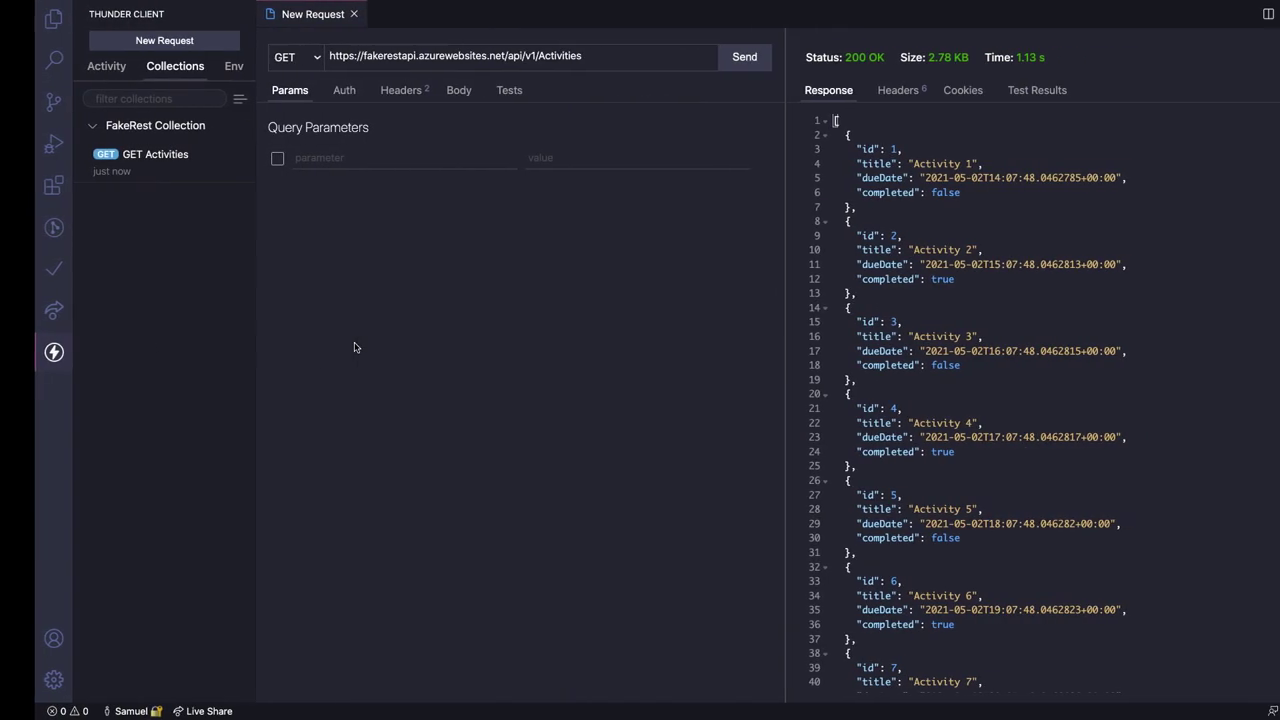
Step: Back in Visual Studio Code, add a new request named POST Activities to FakeRest Collection
click(202, 127)
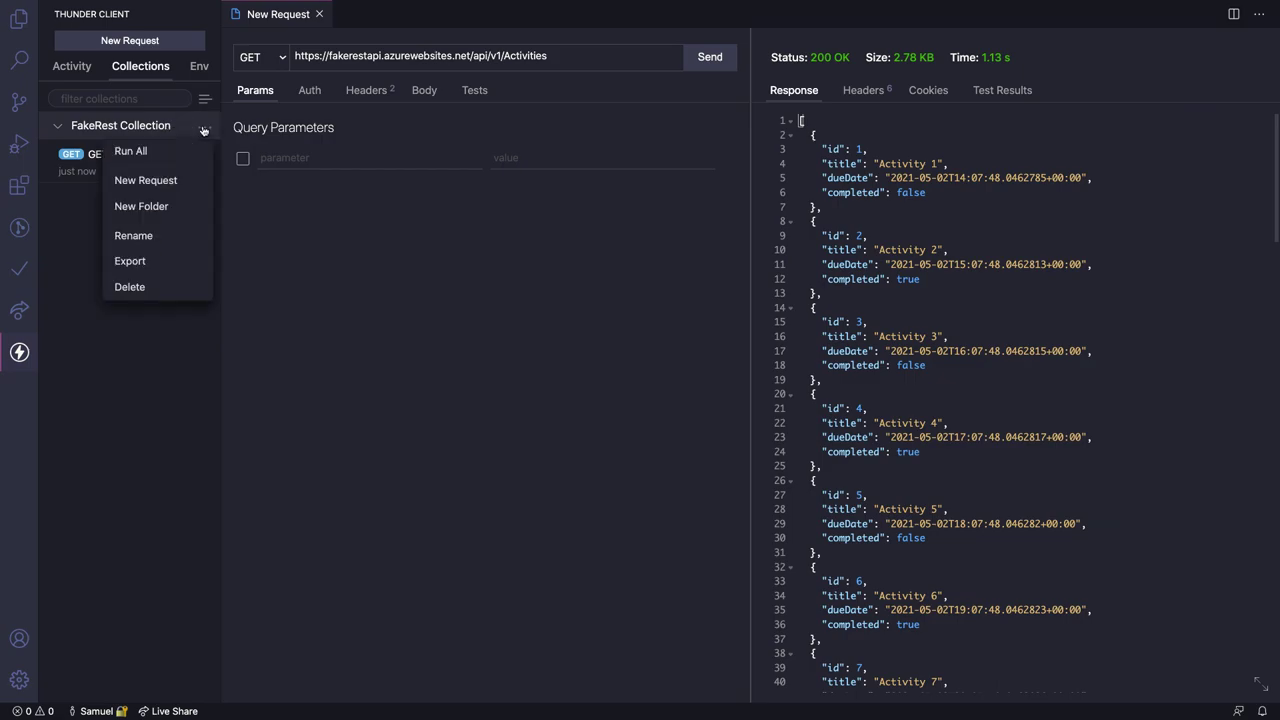
click(157, 182)
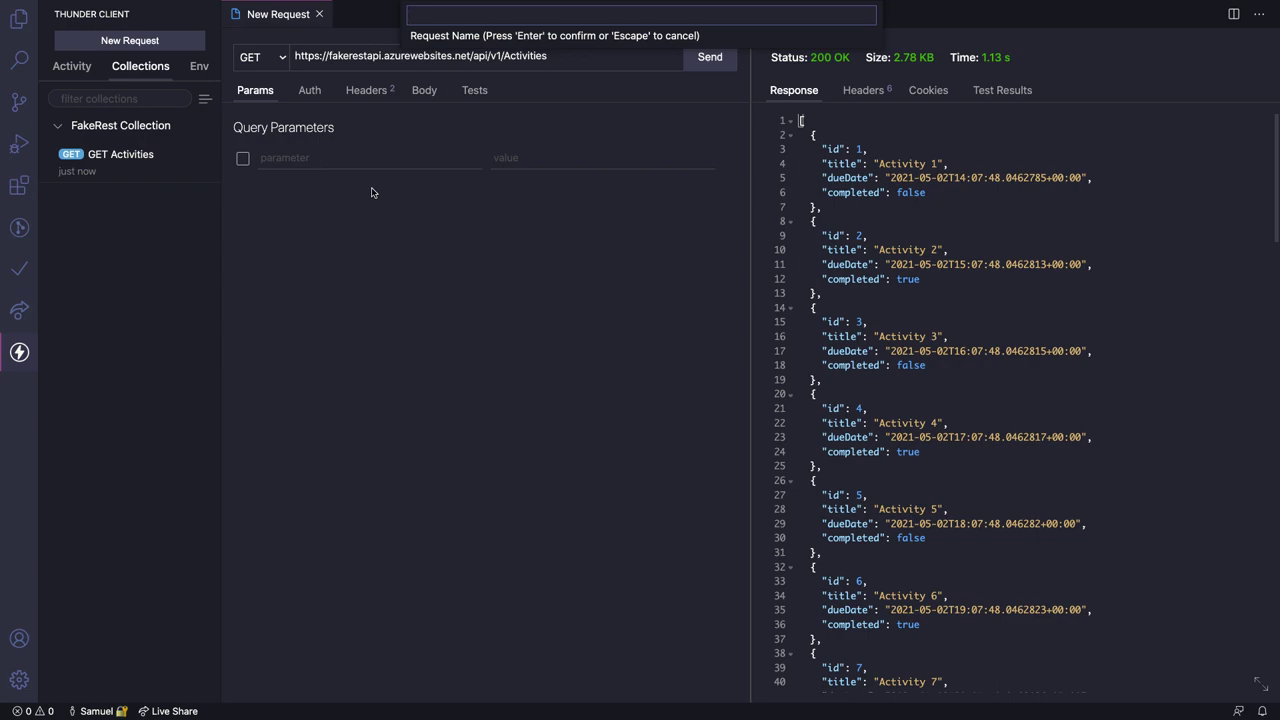
text(POST Activities)
key(Return)
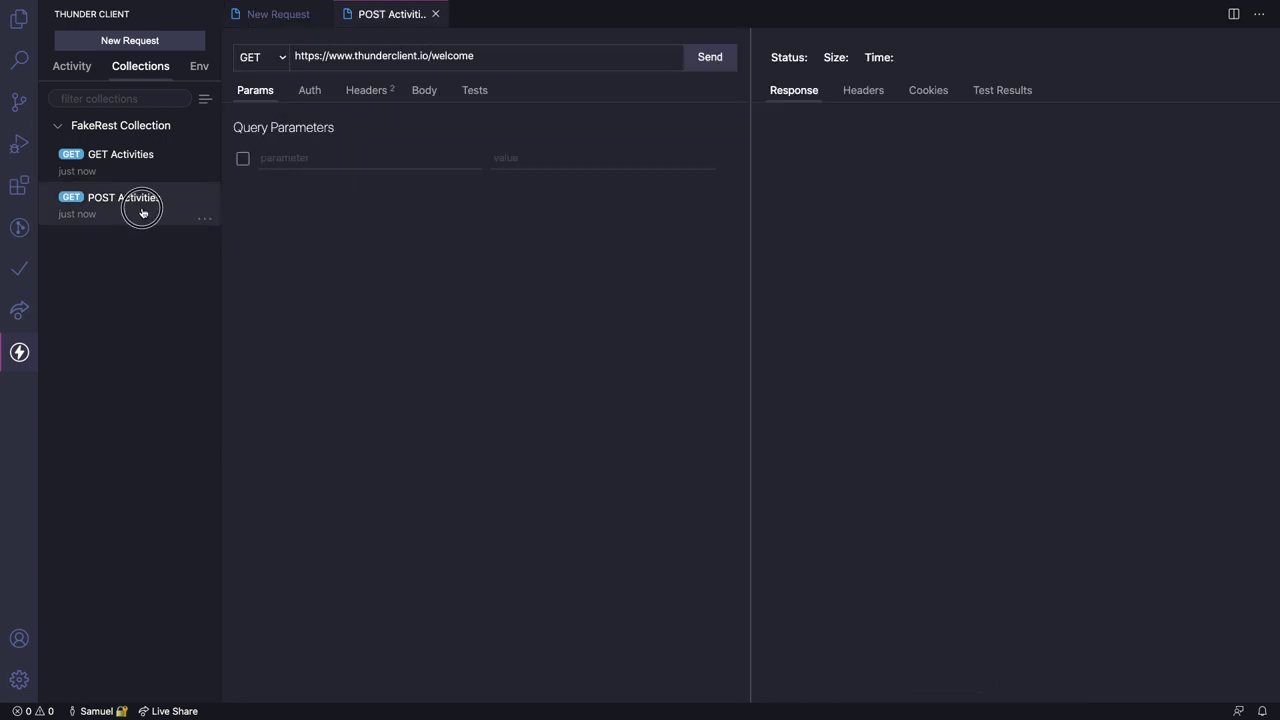
triple_click(469, 67)
key(ctrl+v)
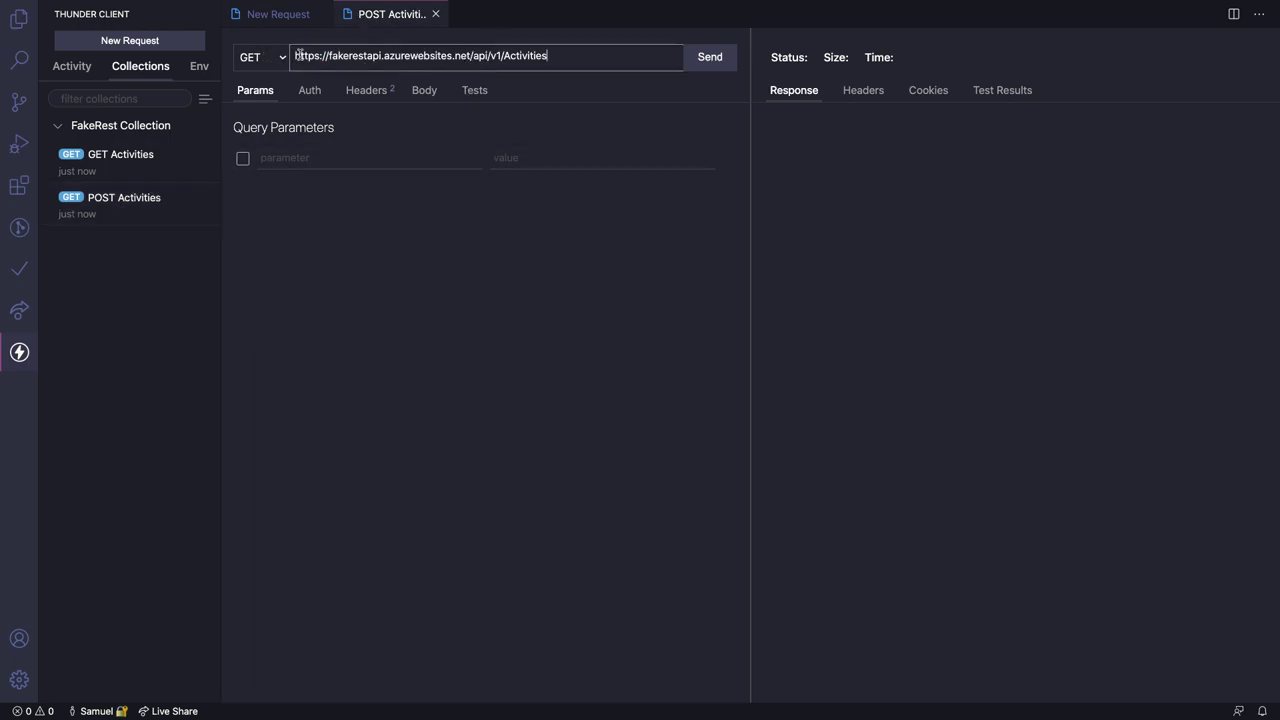
text(https://www.thunderclient.io/)
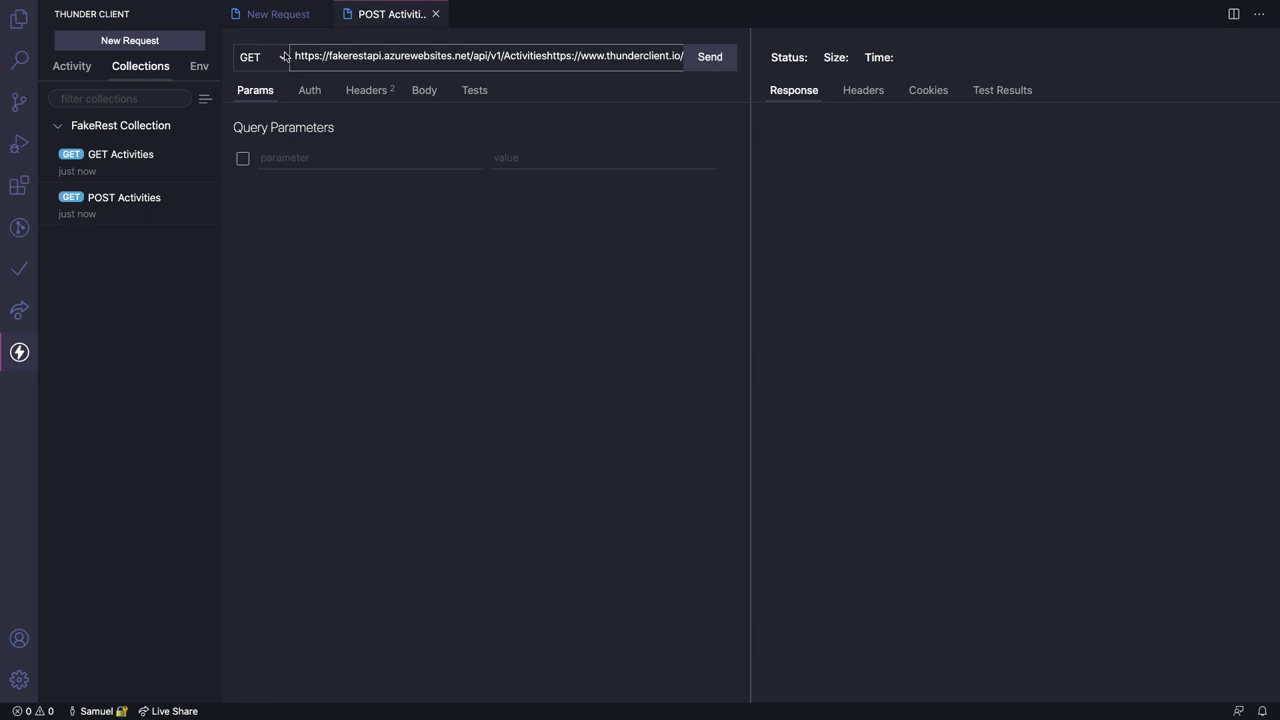
key(ctrl+a)
key(BackSpace)
key(shift+End)
key(Delete)
click(242, 64)
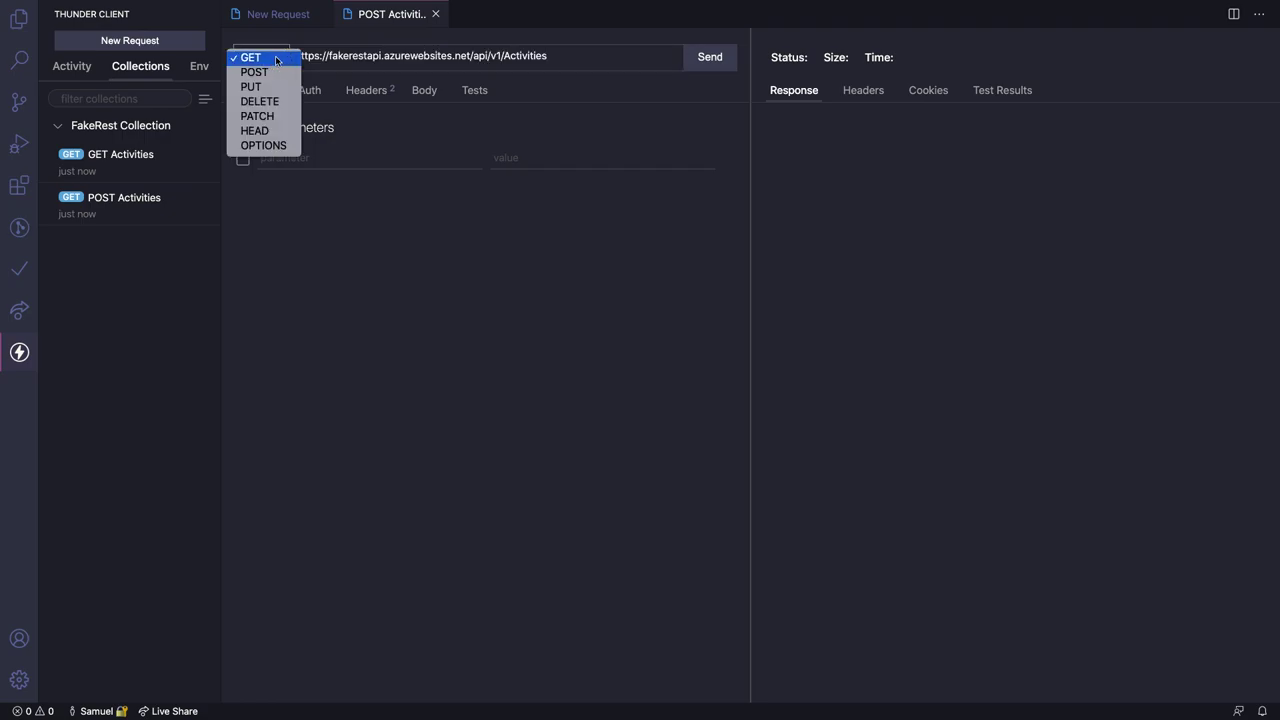
click(277, 72)
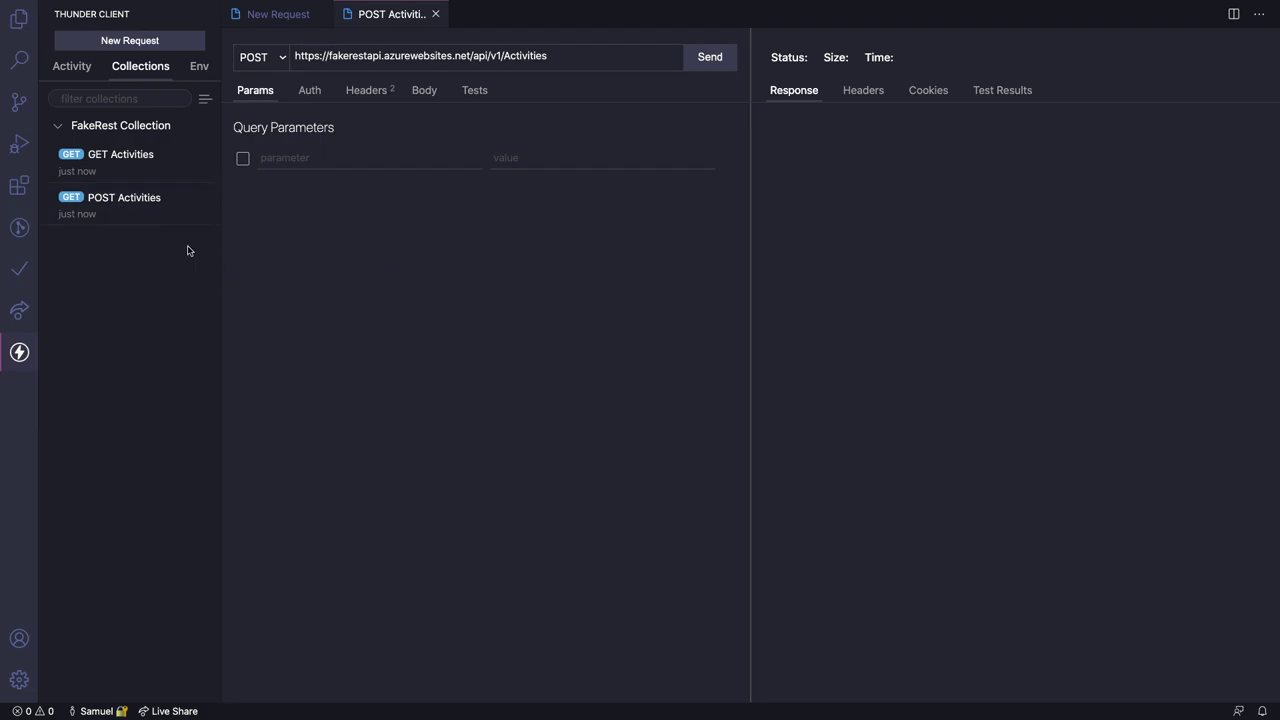
Step: Check the options available for the POST Activities request, then reopen it from the collection
right_click(376, 16)
click(352, 234)
click(204, 218)
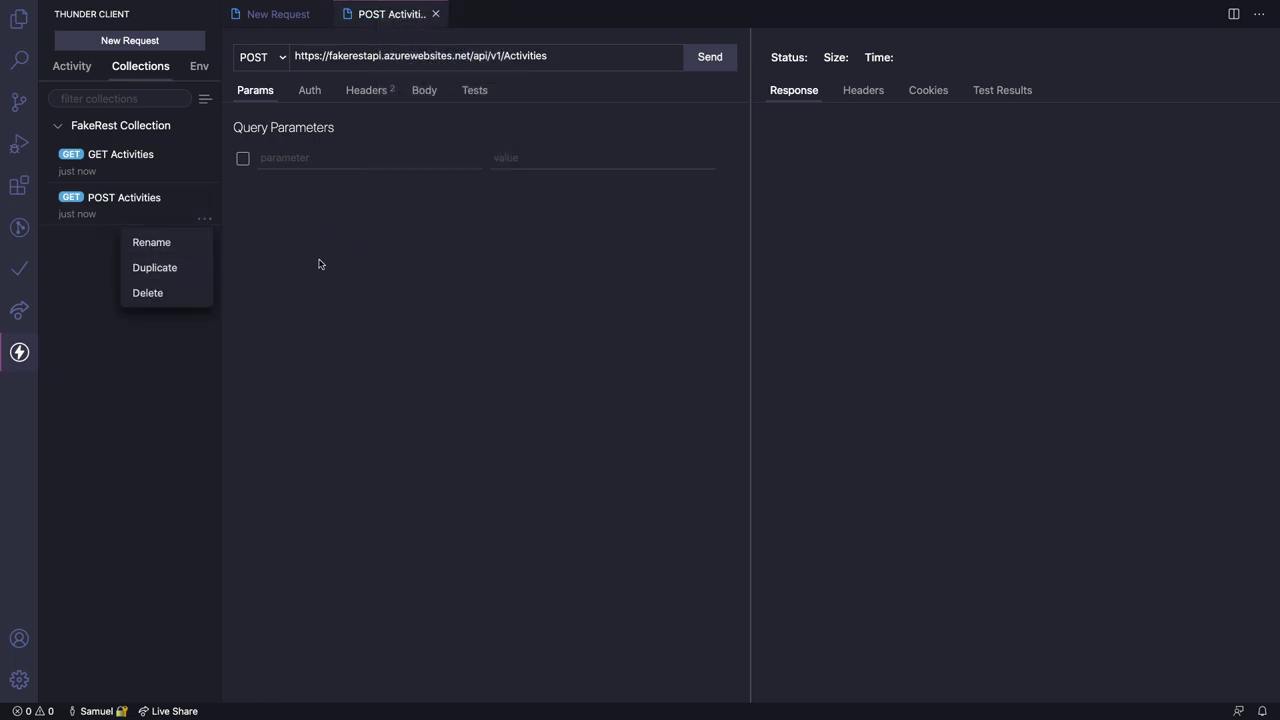
click(89, 207)
click(95, 172)
click(100, 210)
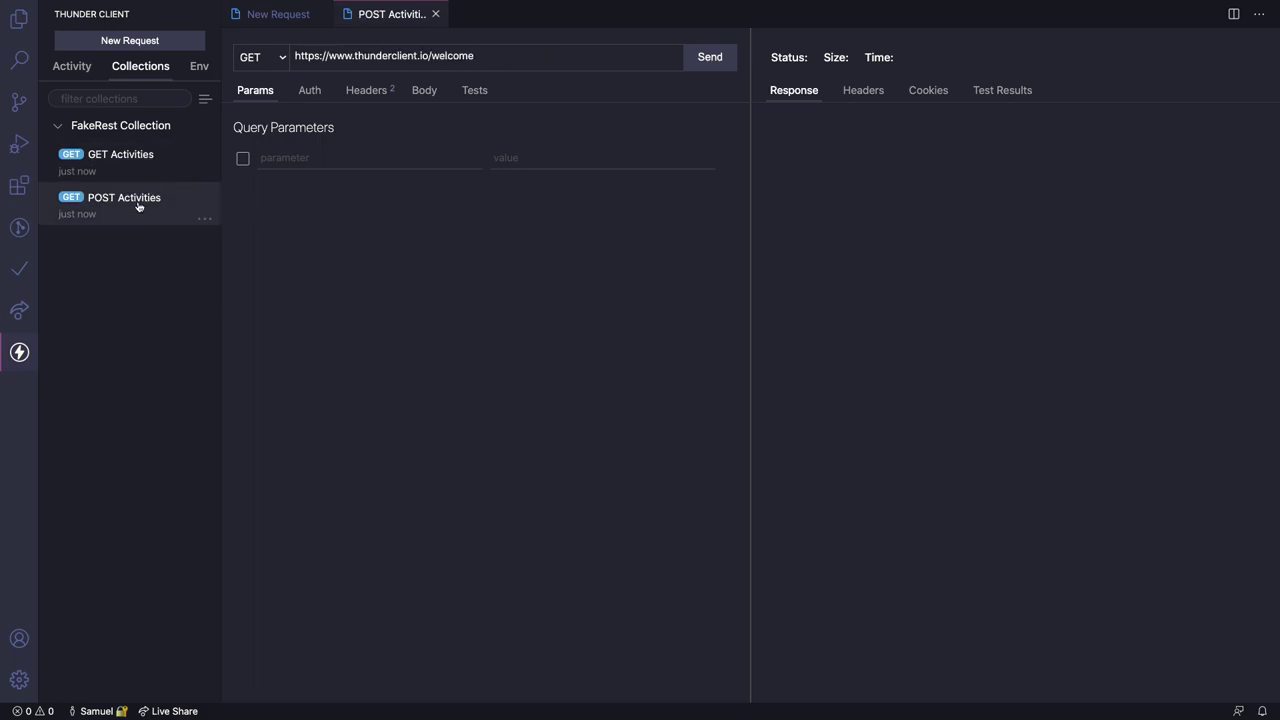
click(354, 60)
key(ctrl+a)
key(ctrl+v)
click(355, 264)
click(705, 58)
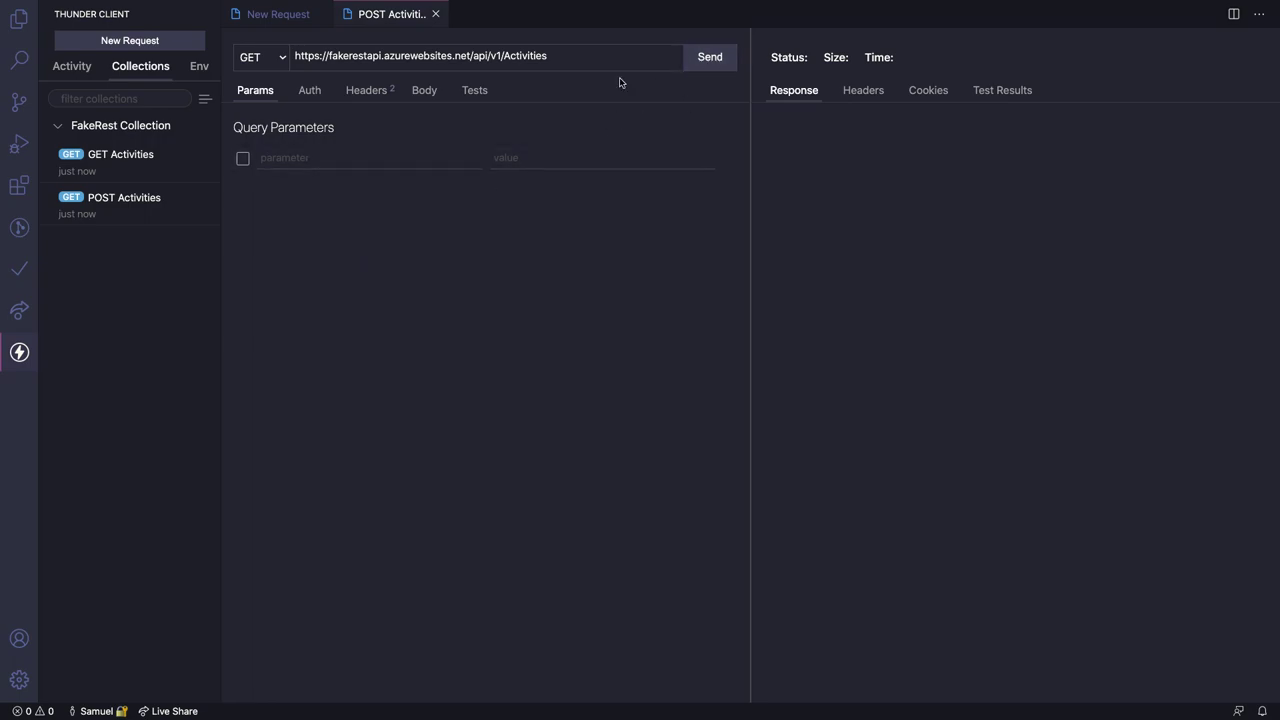
Step: Look at the earlier GET request for comparison, then check the HTTP headers of the POST Activities request
click(280, 15)
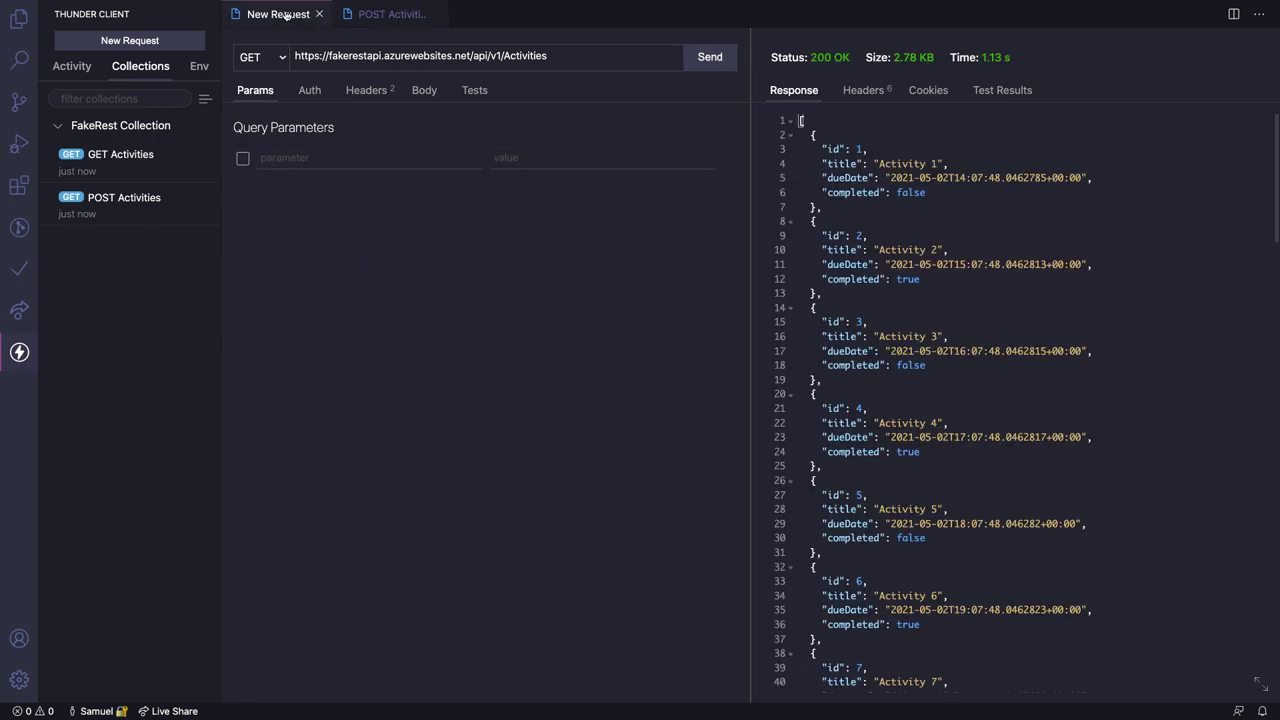
click(390, 14)
click(372, 96)
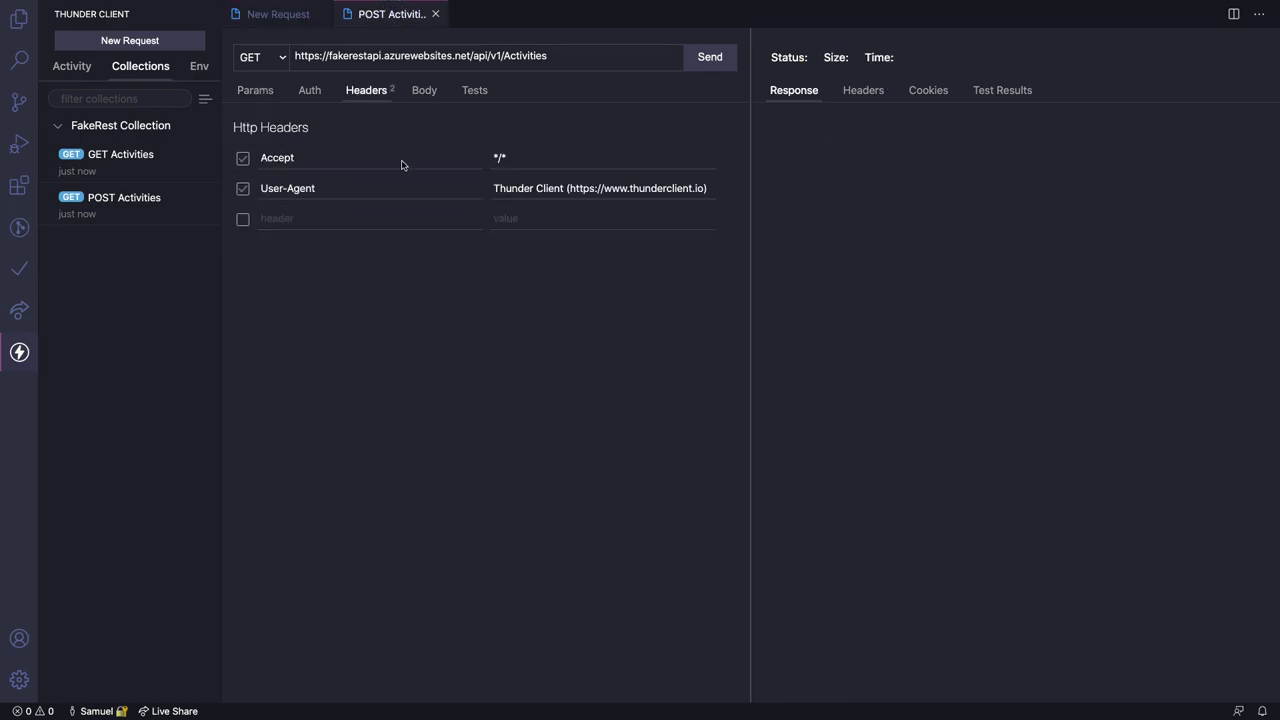
Step: Copy the sample activity JSON from the Swagger UI page in the browser and paste it as the POST Activities request's JSON body in Visual Studio Code
click(424, 90)
click(386, 343)
key(ctrl+Left)
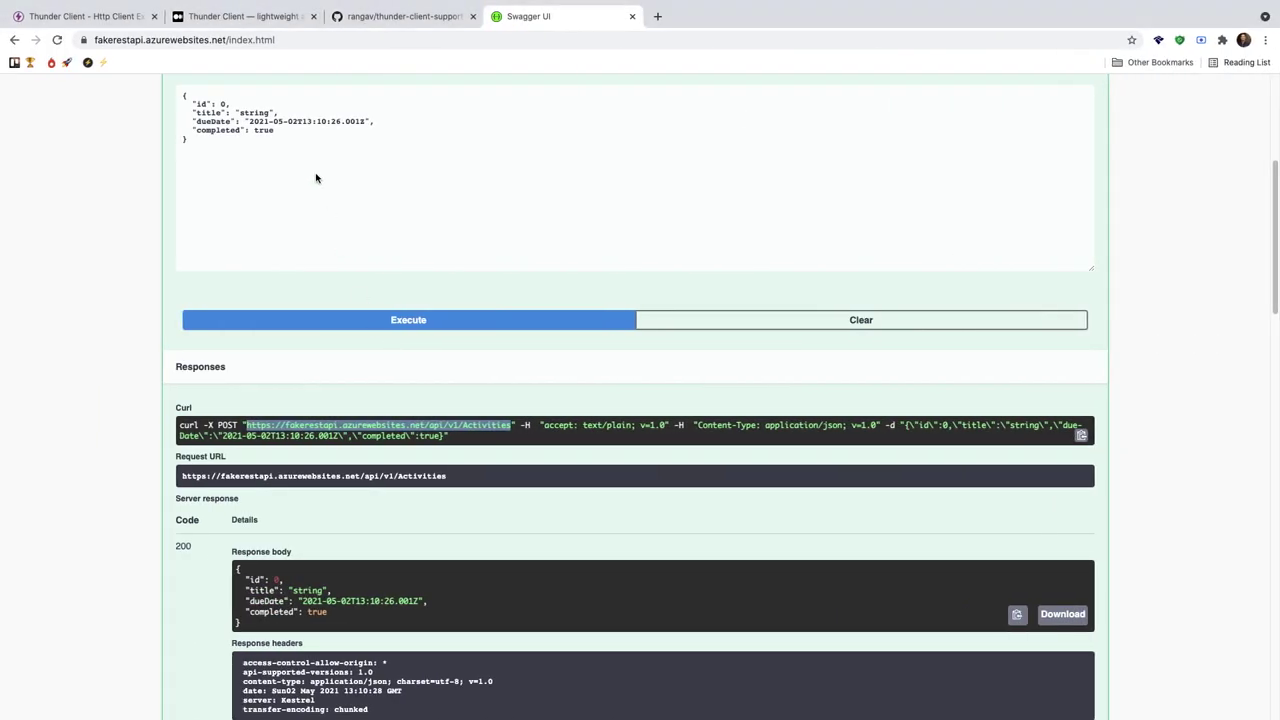
drag(280, 177, 230, 115)
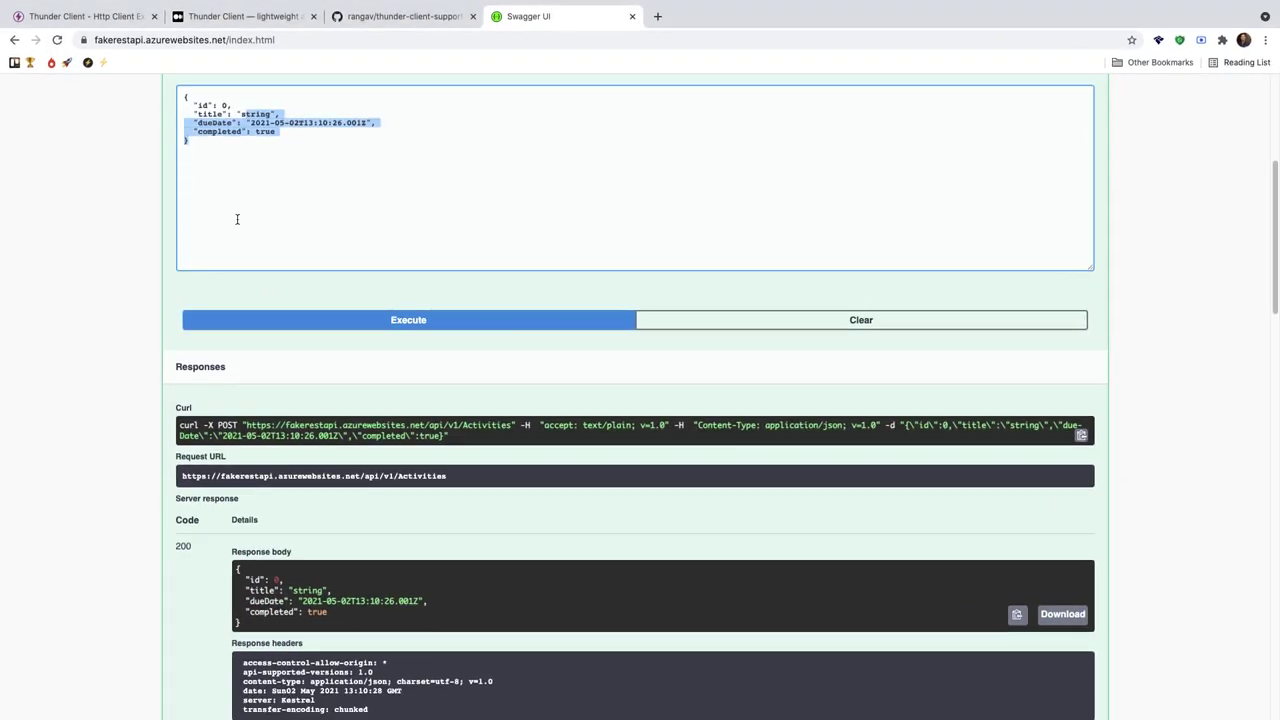
drag(208, 197, 172, 129)
key(ctrl+c)
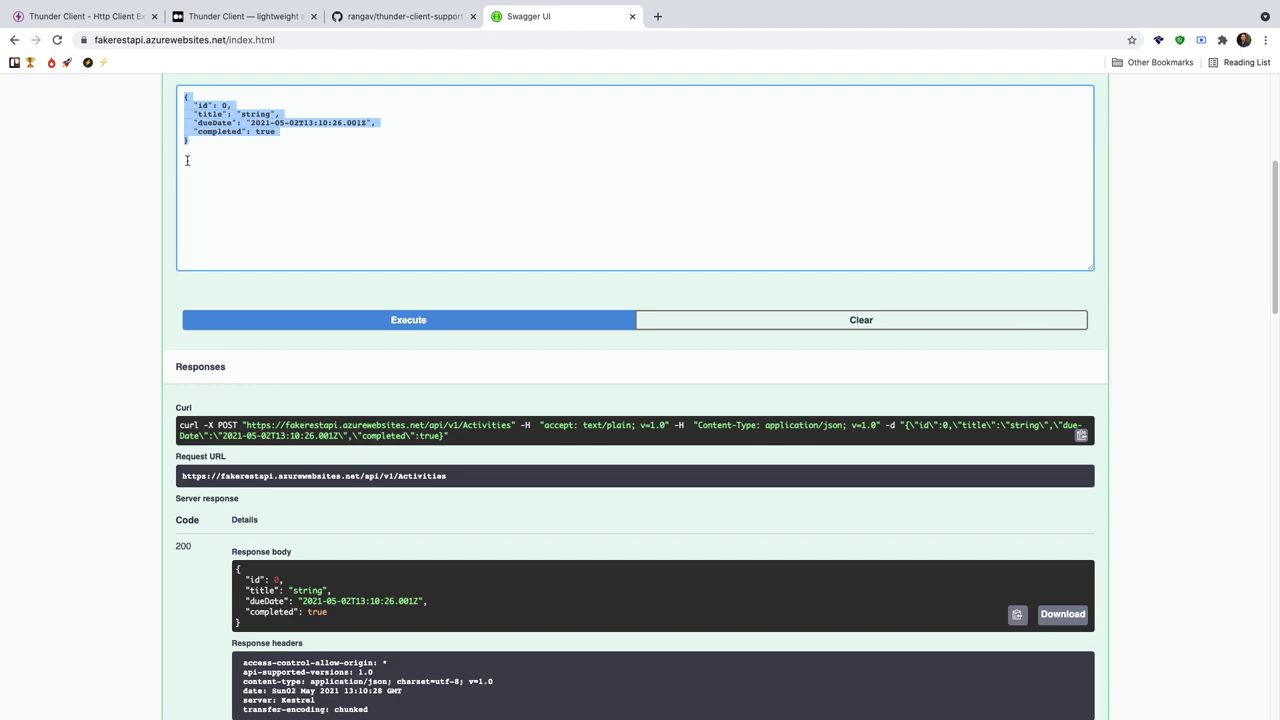
key(ctrl+Right)
click(295, 125)
key(ctrl+v)
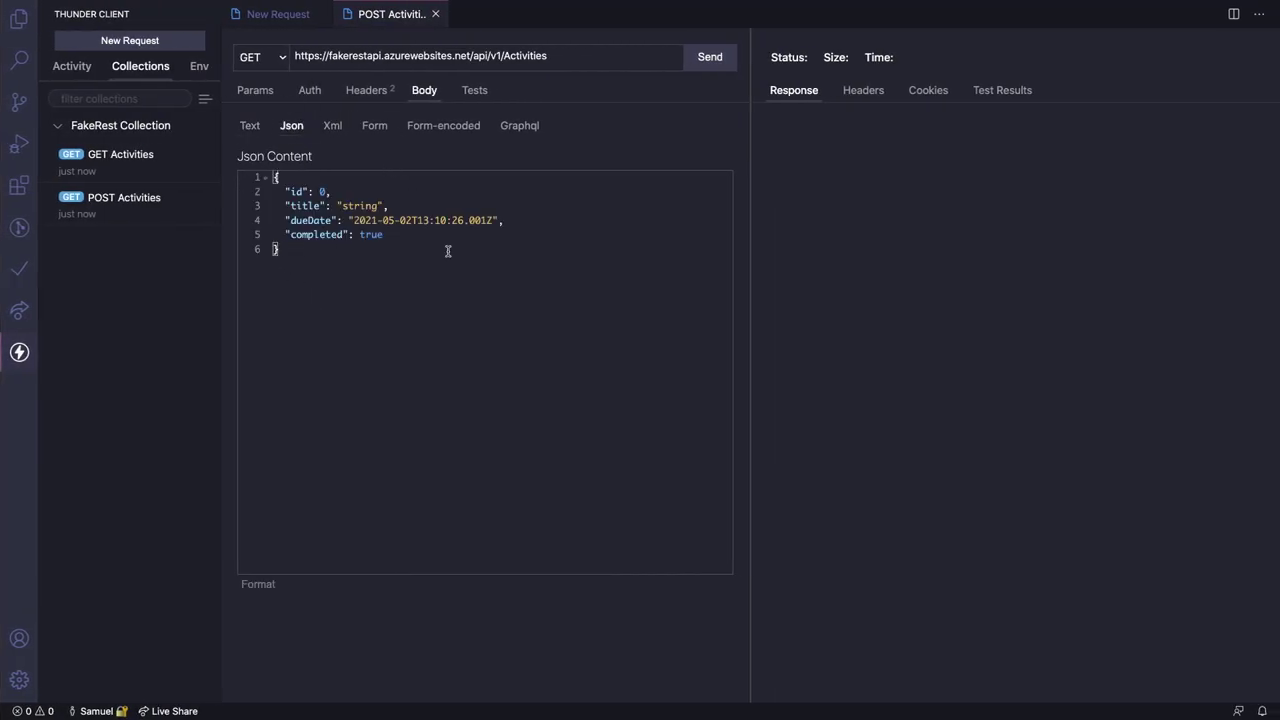
Step: Add extra indentation to the completed line of the JSON body, then auto-format the JSON
click(282, 234)
key(Tab)
key(Tab)
key(Tab)
key(Tab)
key(Tab)
key(Tab)
key(Tab)
key(Tab)
key(Tab)
click(259, 588)
drag(276, 250, 271, 204)
click(312, 262)
Step: Send the POST Activities request with its JSON body and look through the returned response
click(703, 57)
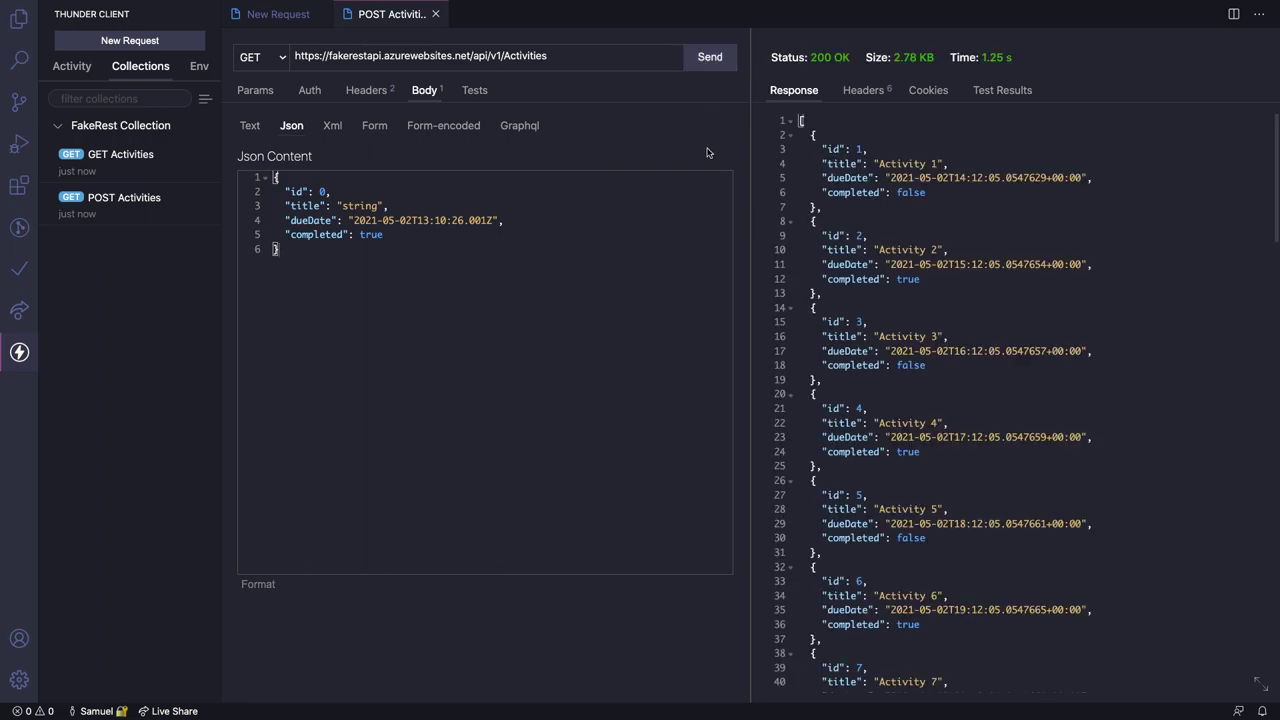
scroll(907, 245, down, 20)
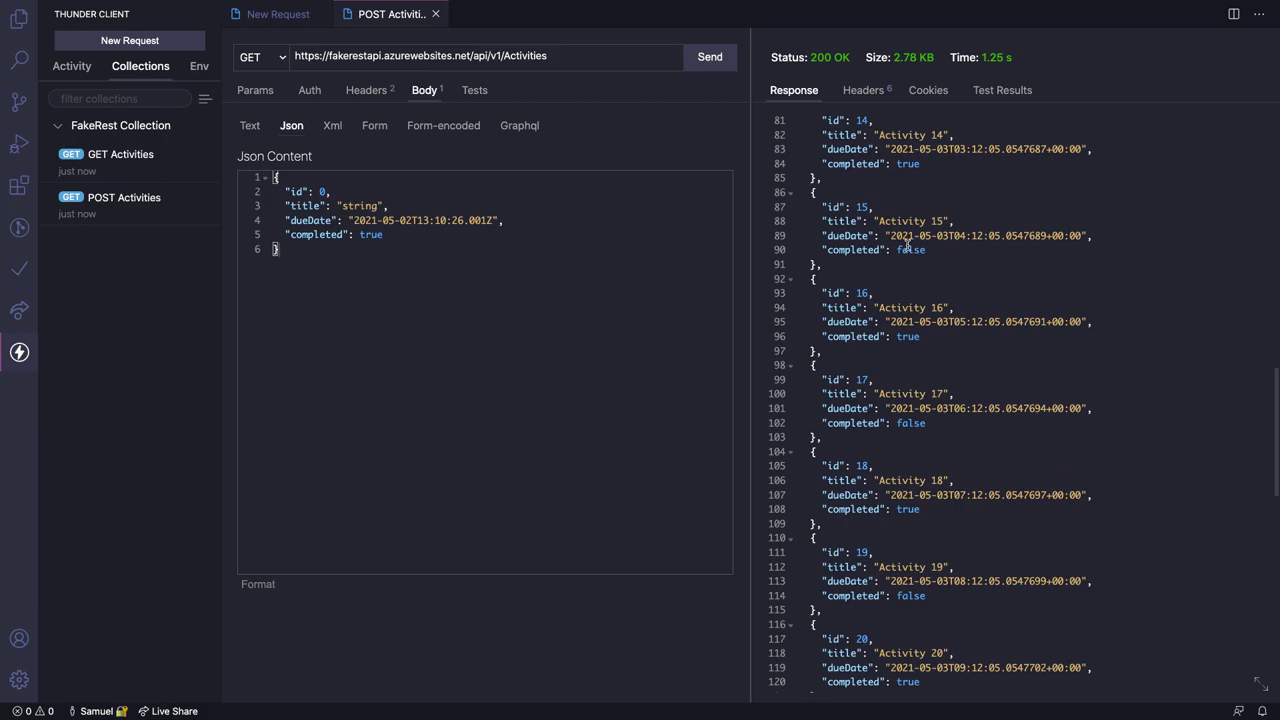
scroll(907, 245, up, 20)
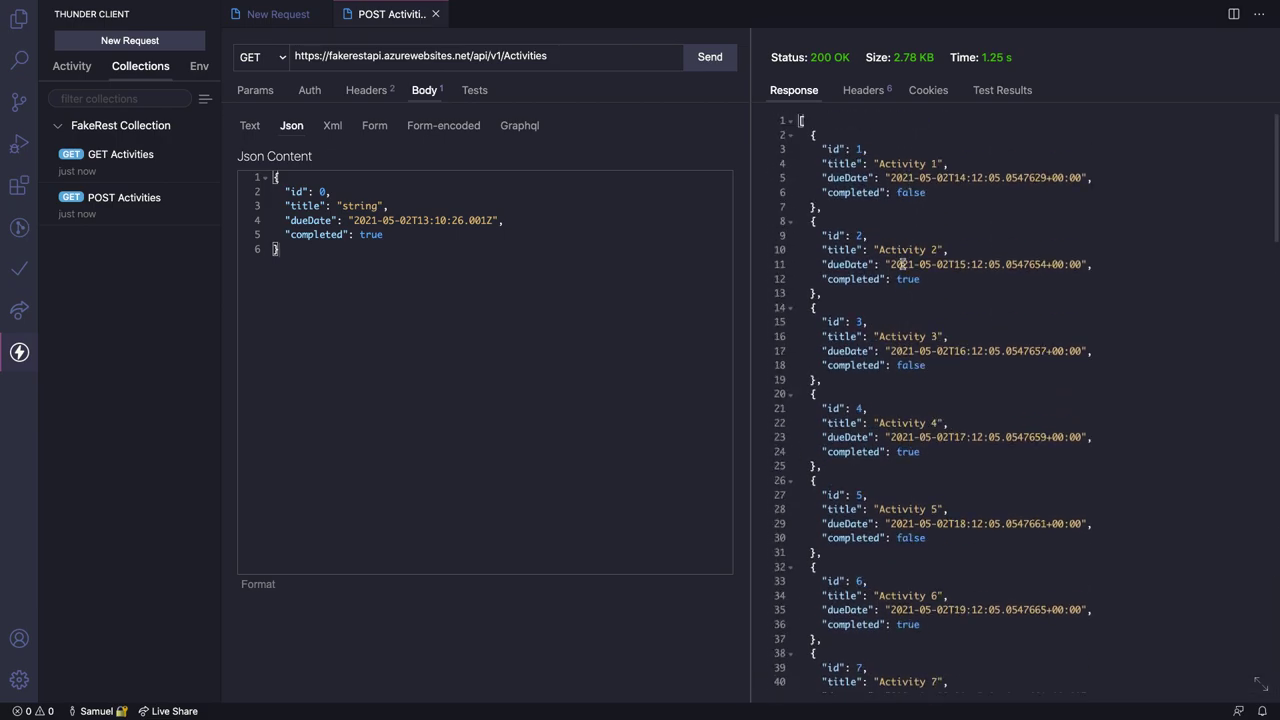
scroll(902, 265, down, 6)
scroll(902, 265, up, 6)
Step: Change the request's method to POST, send it again and compare the response with the JSON body
click(266, 57)
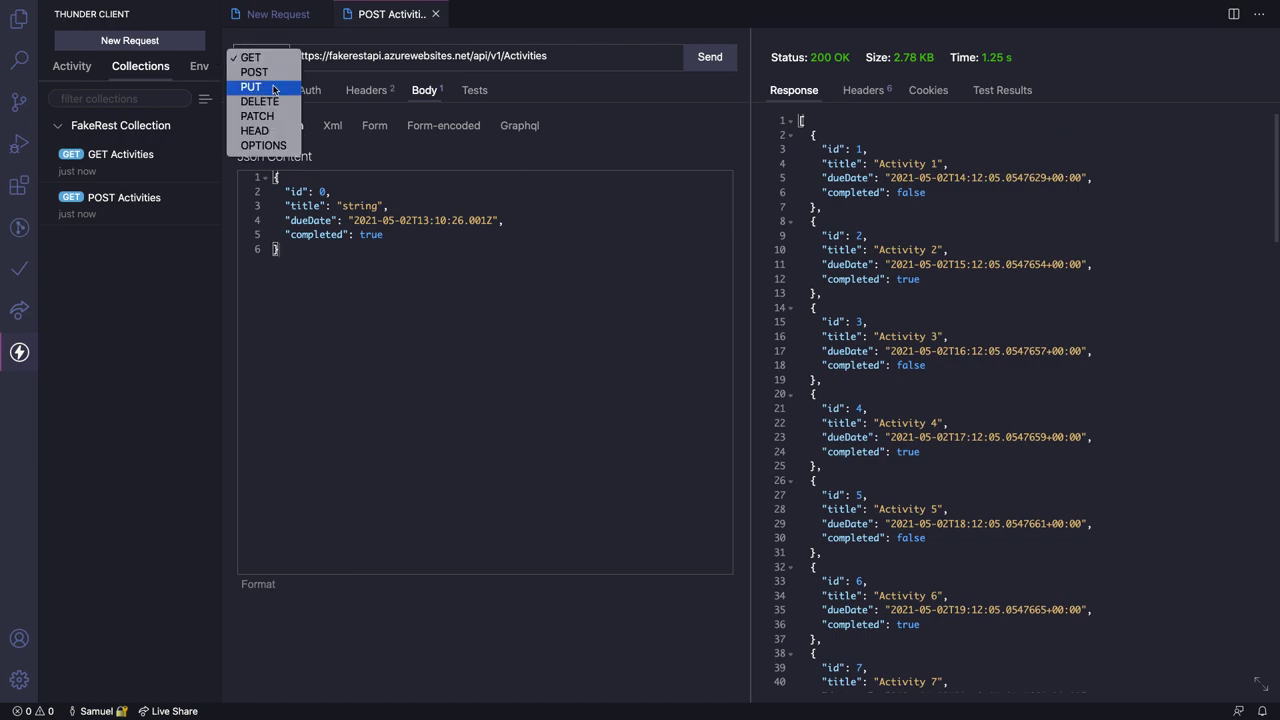
click(250, 71)
click(710, 60)
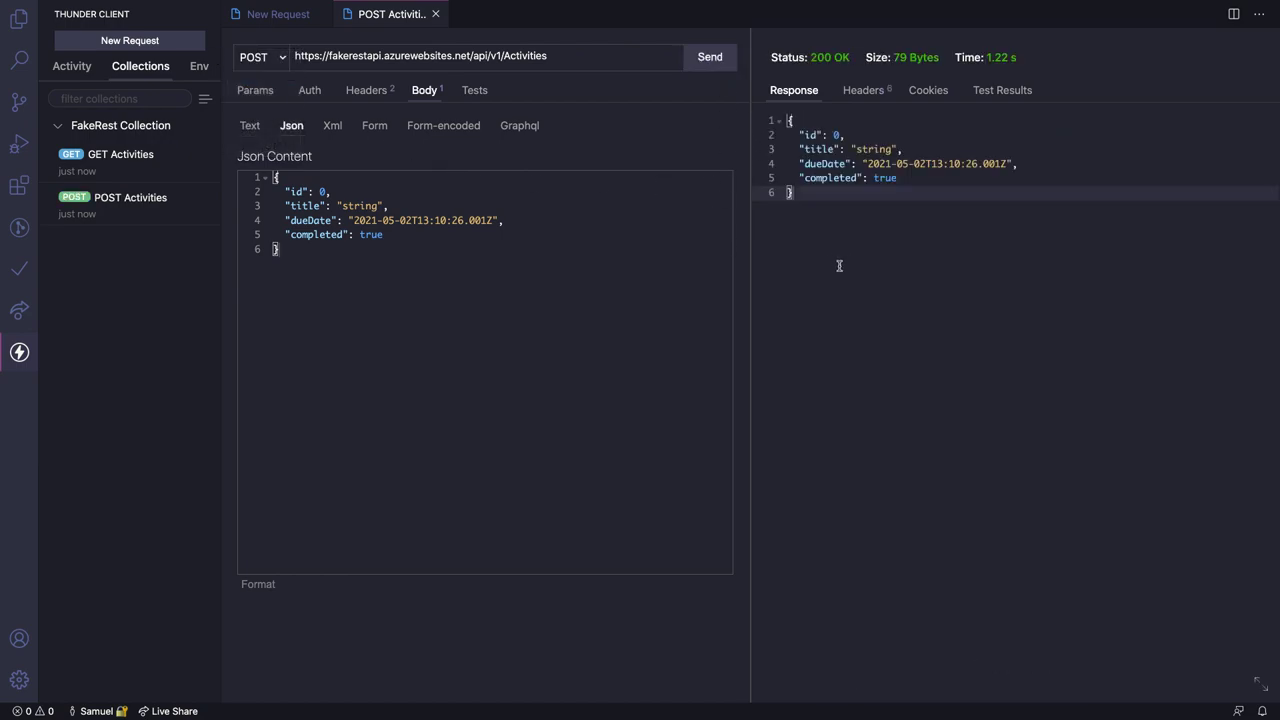
drag(840, 266, 788, 120)
click(822, 233)
drag(326, 271, 326, 248)
Step: Switch to the Thunder Client notes page and check off the POST and "Criando uma primeira requisição" items
key(ctrl+Left)
key(ctrl+Left)
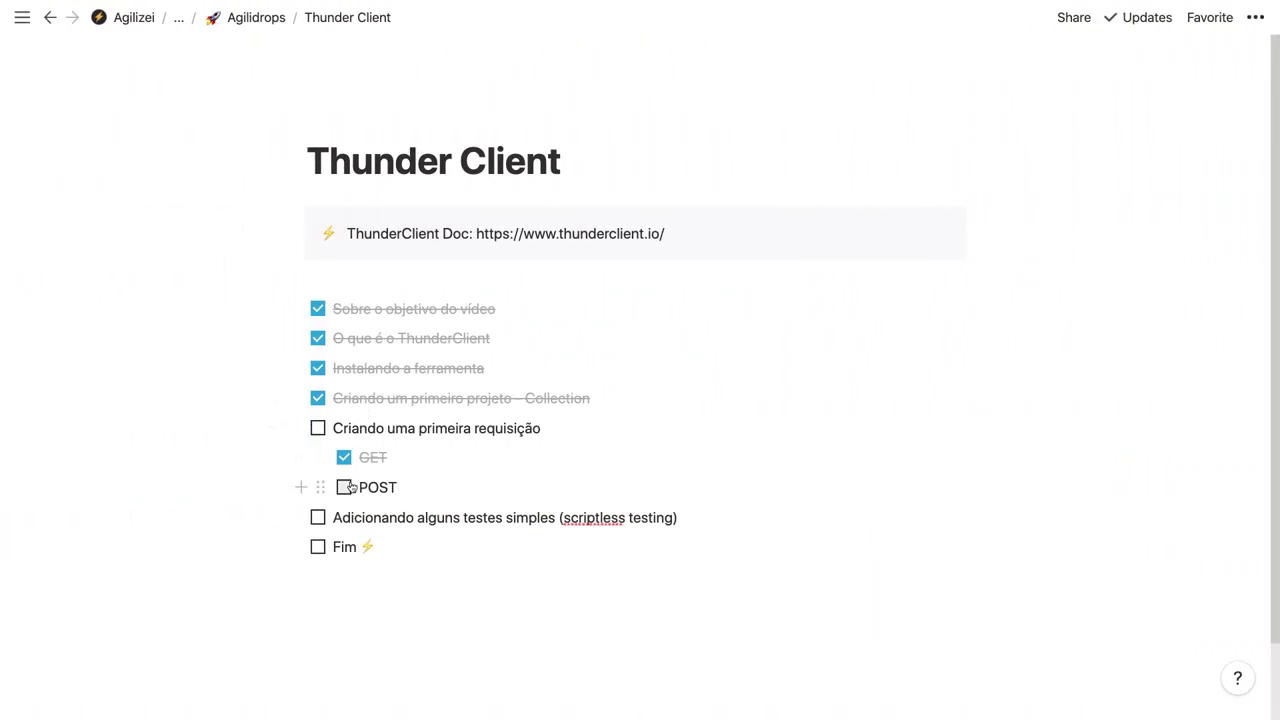
click(344, 488)
double_click(375, 458)
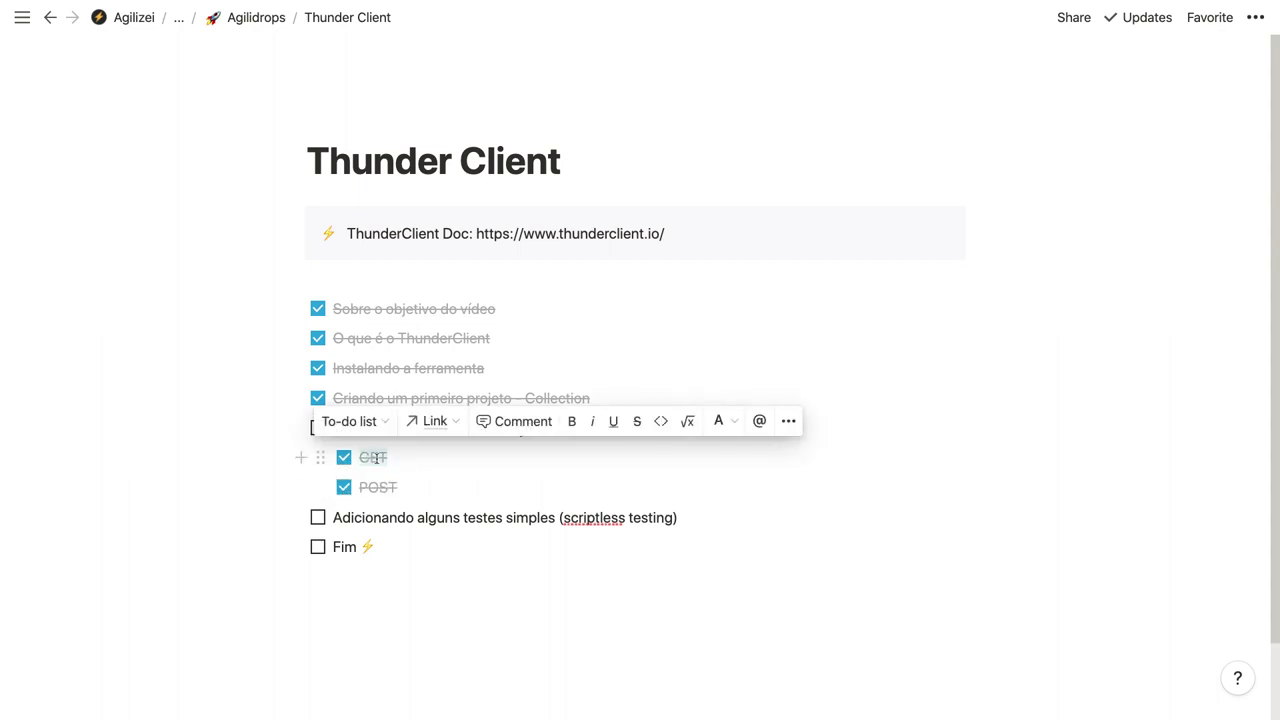
double_click(382, 487)
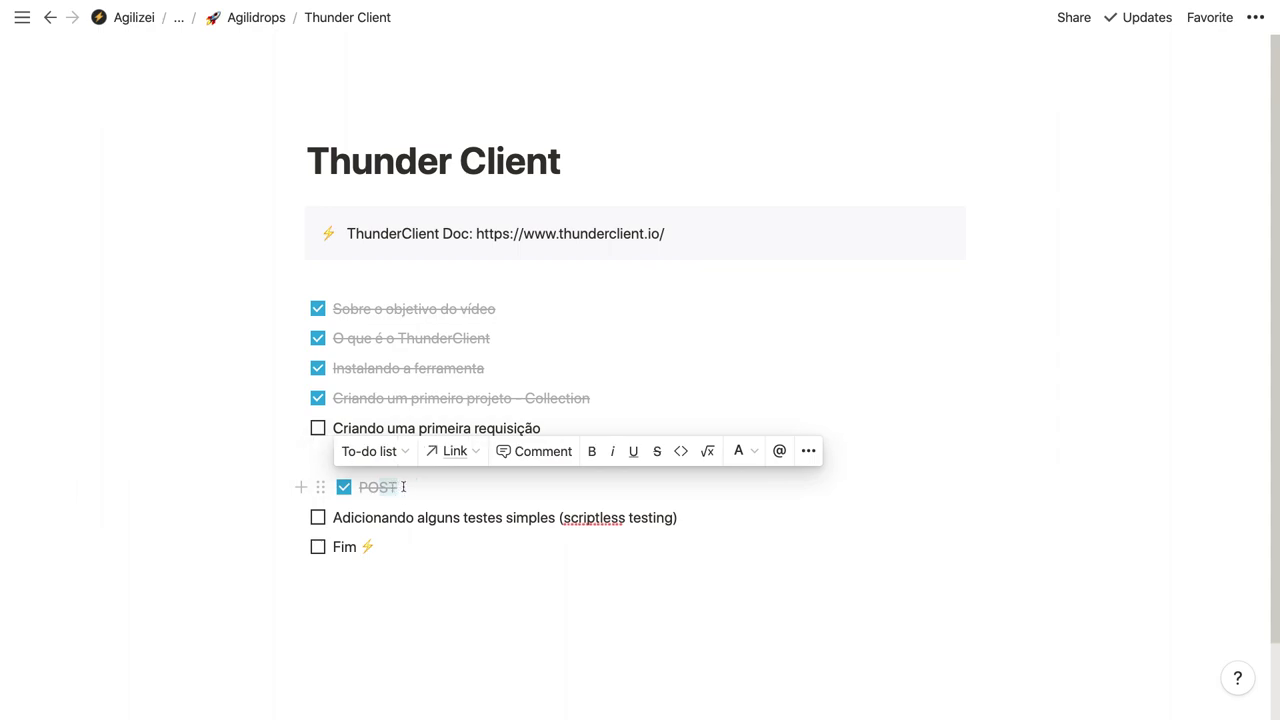
click(318, 428)
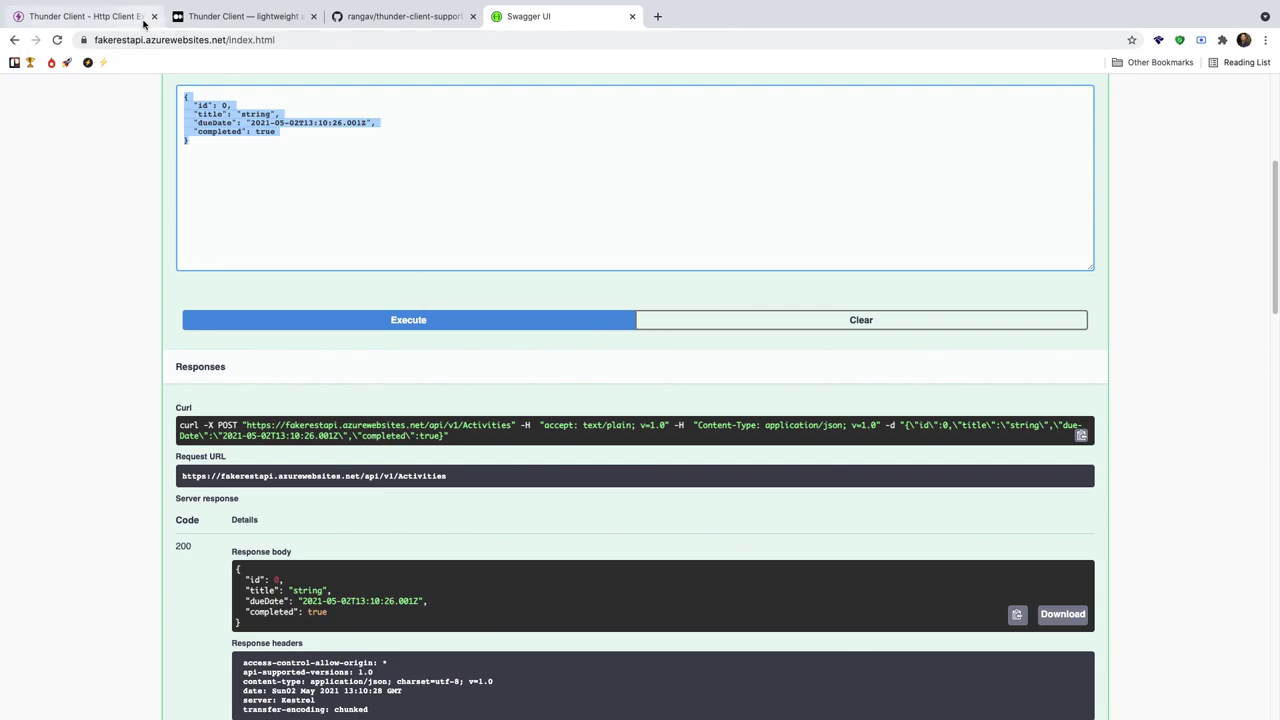
Step: In the browser, open the Scriptless Testing section of the thunder-client-support README on GitHub and examine its example tests
click(231, 17)
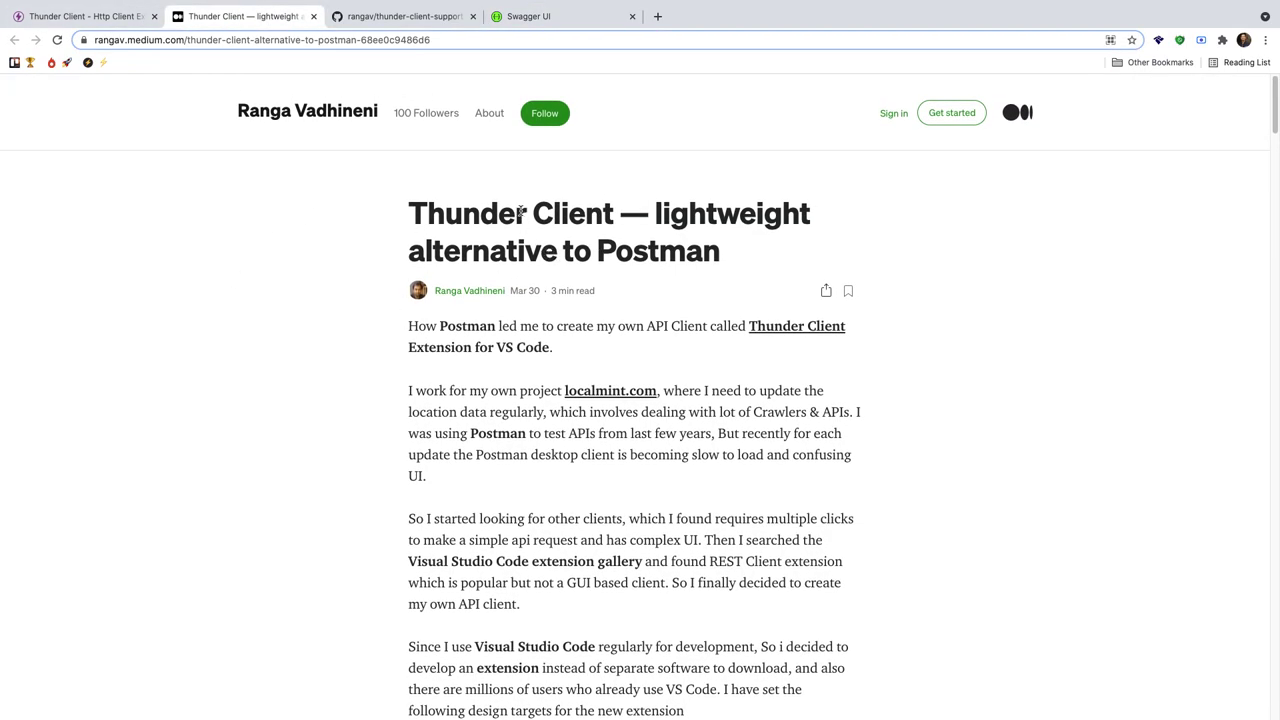
click(410, 16)
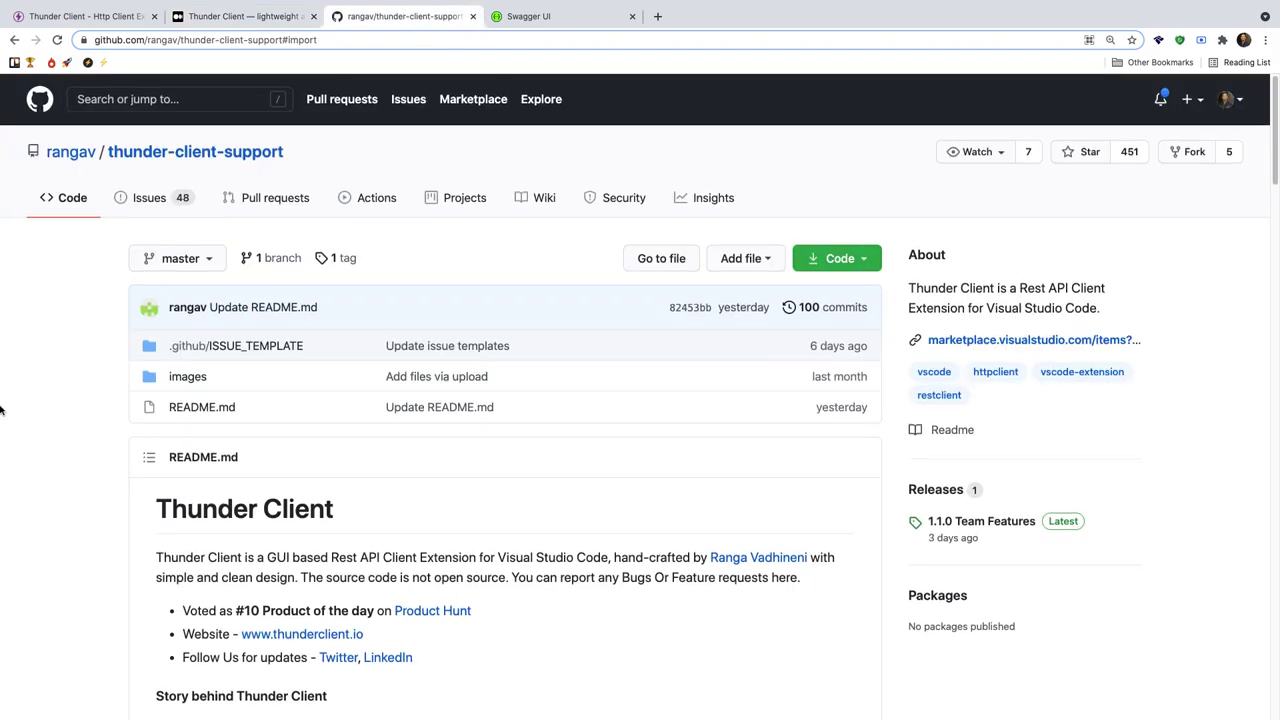
scroll(20, 402, down, 8)
scroll(89, 403, up, 2)
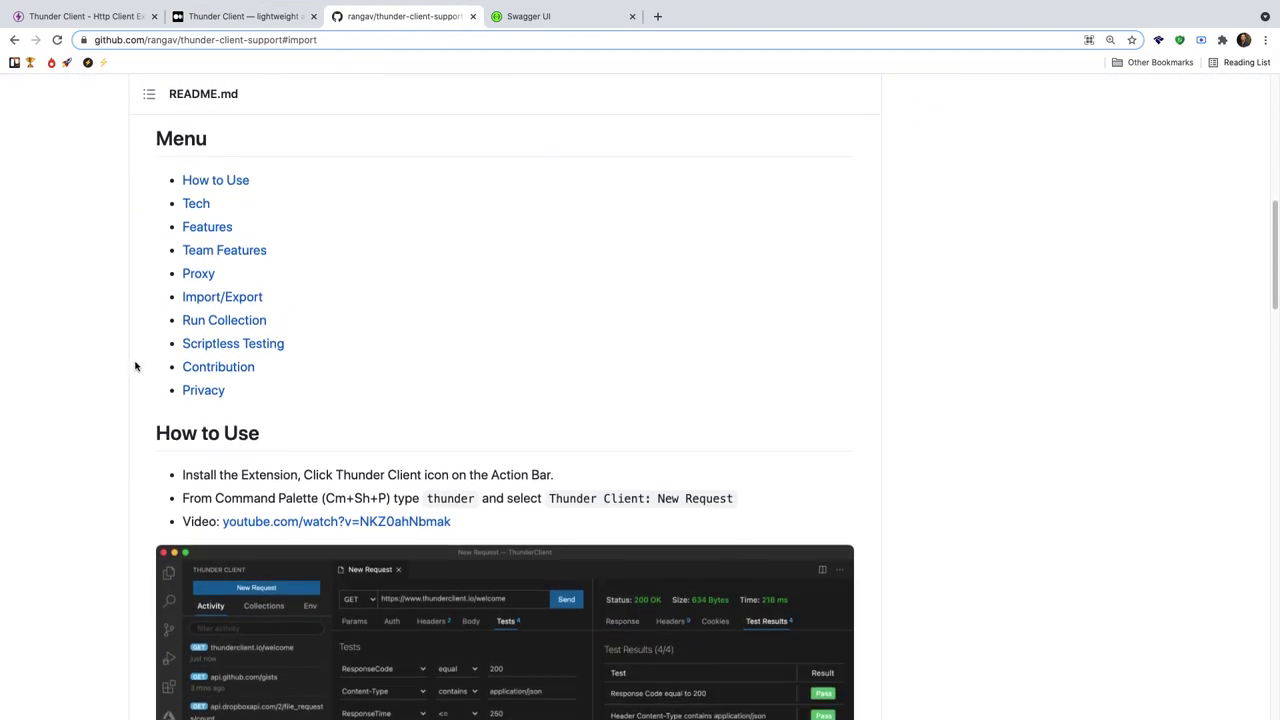
click(234, 346)
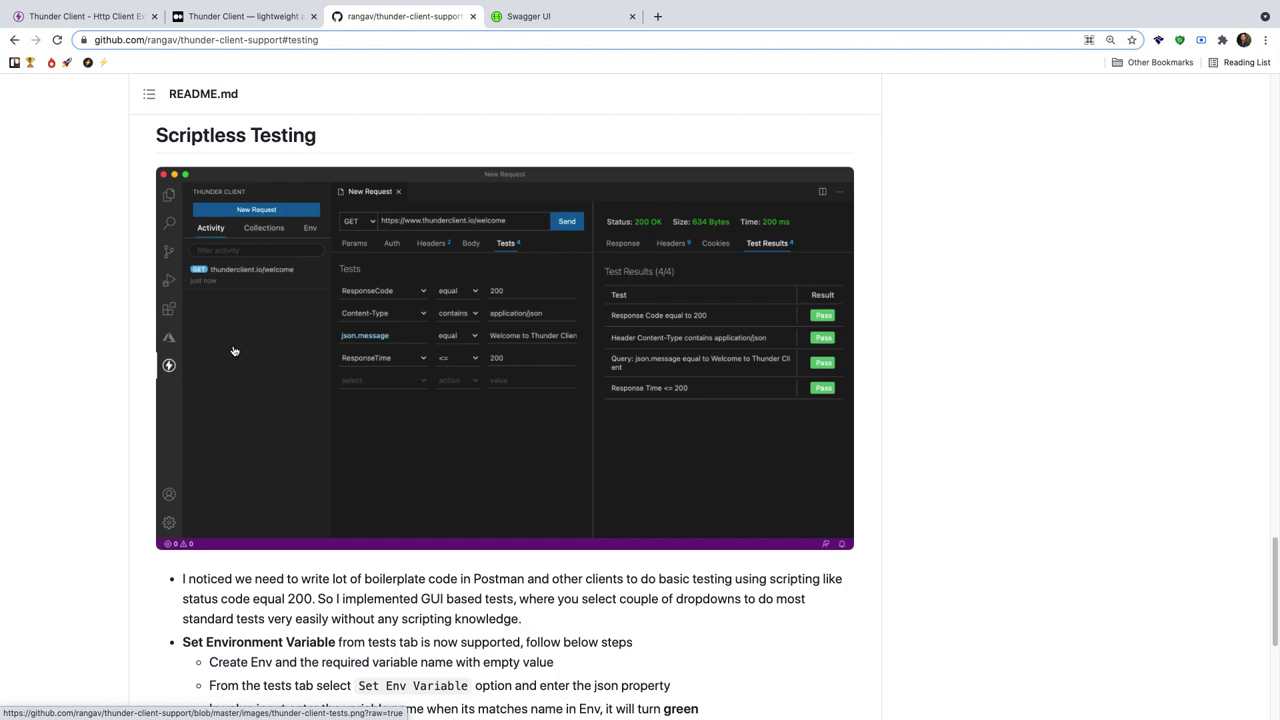
scroll(233, 350, down, 1)
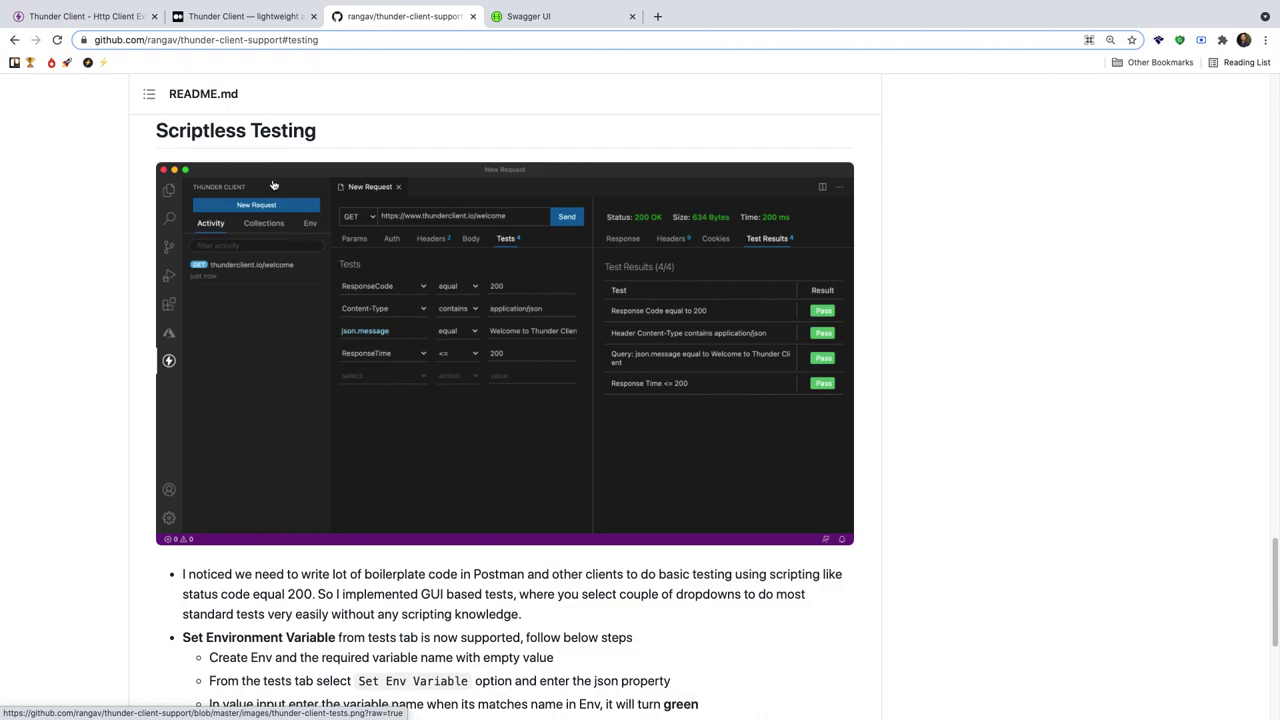
double_click(283, 134)
click(329, 136)
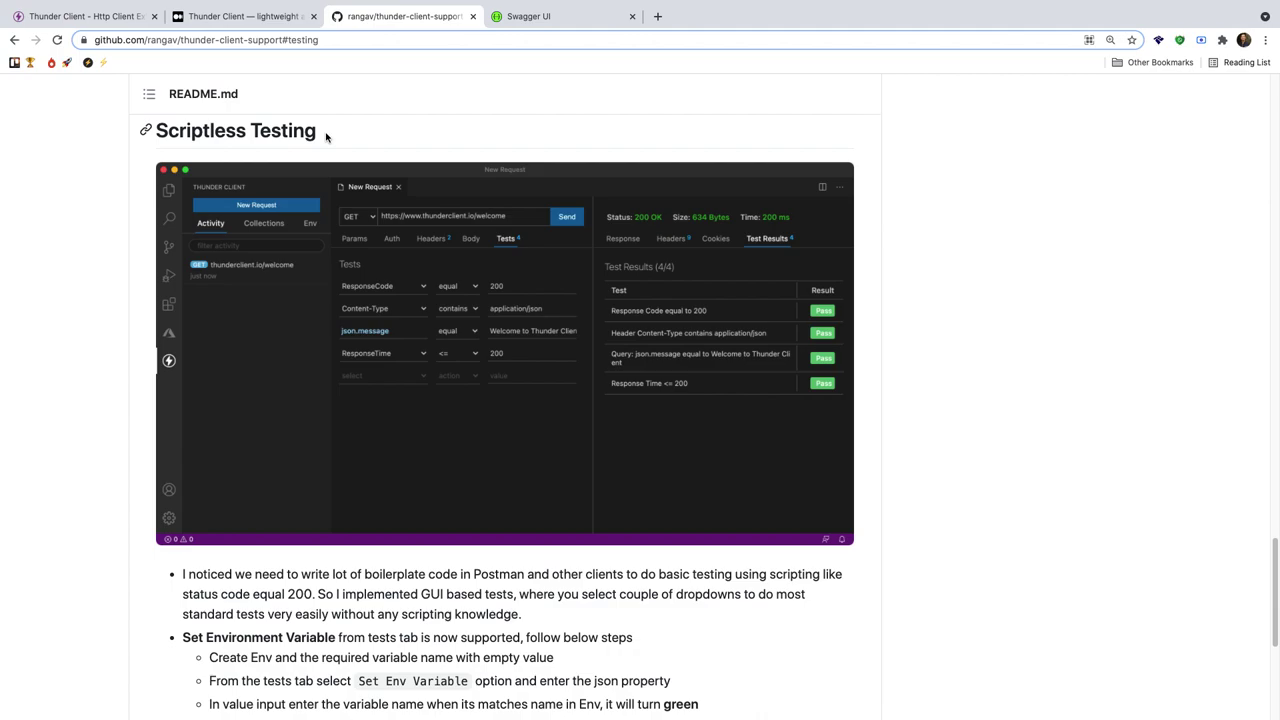
drag(324, 136, 171, 131)
click(348, 136)
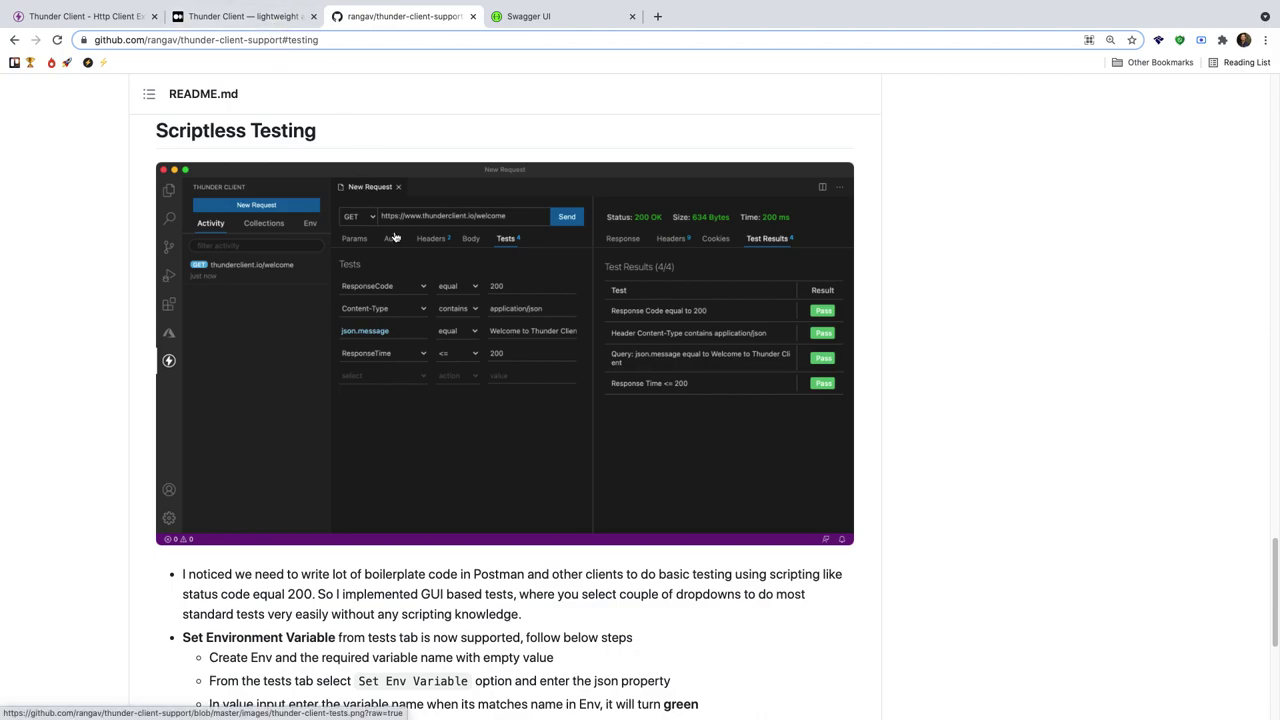
Step: Back in Visual Studio Code, close both open requests and open GET Activities from FakeRest Collection
key(ctrl+Right)
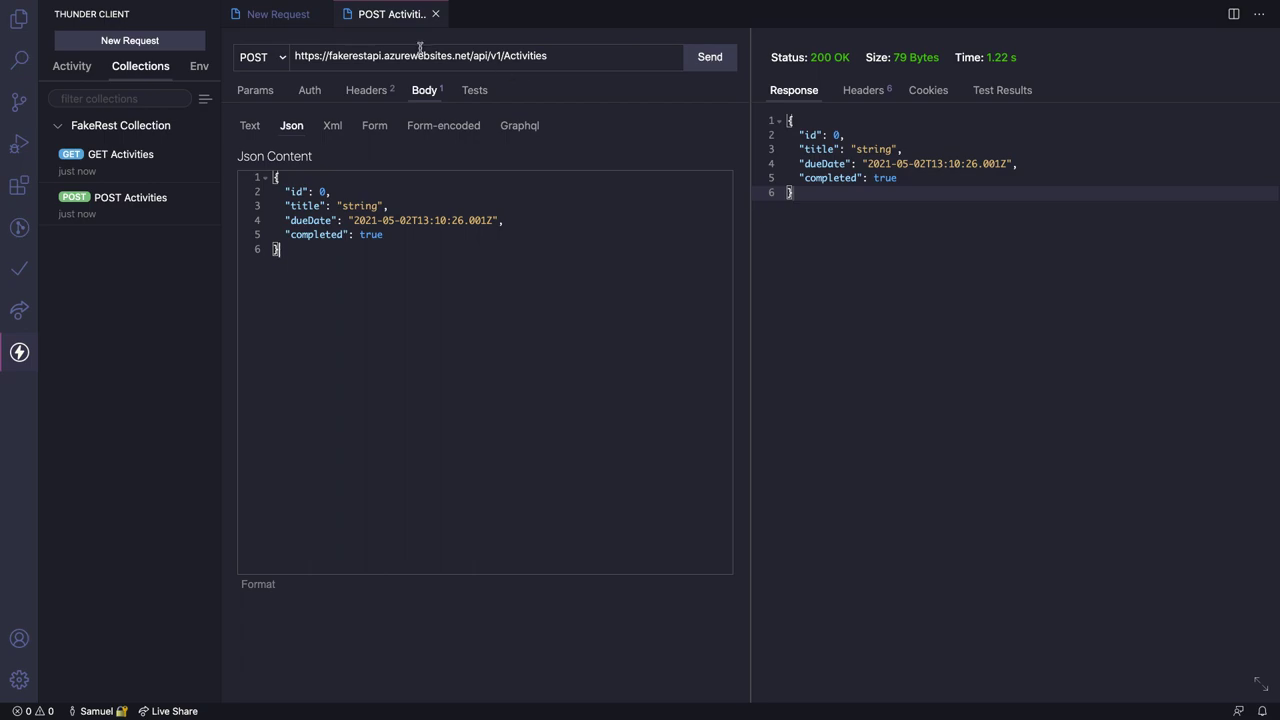
middle_click(372, 18)
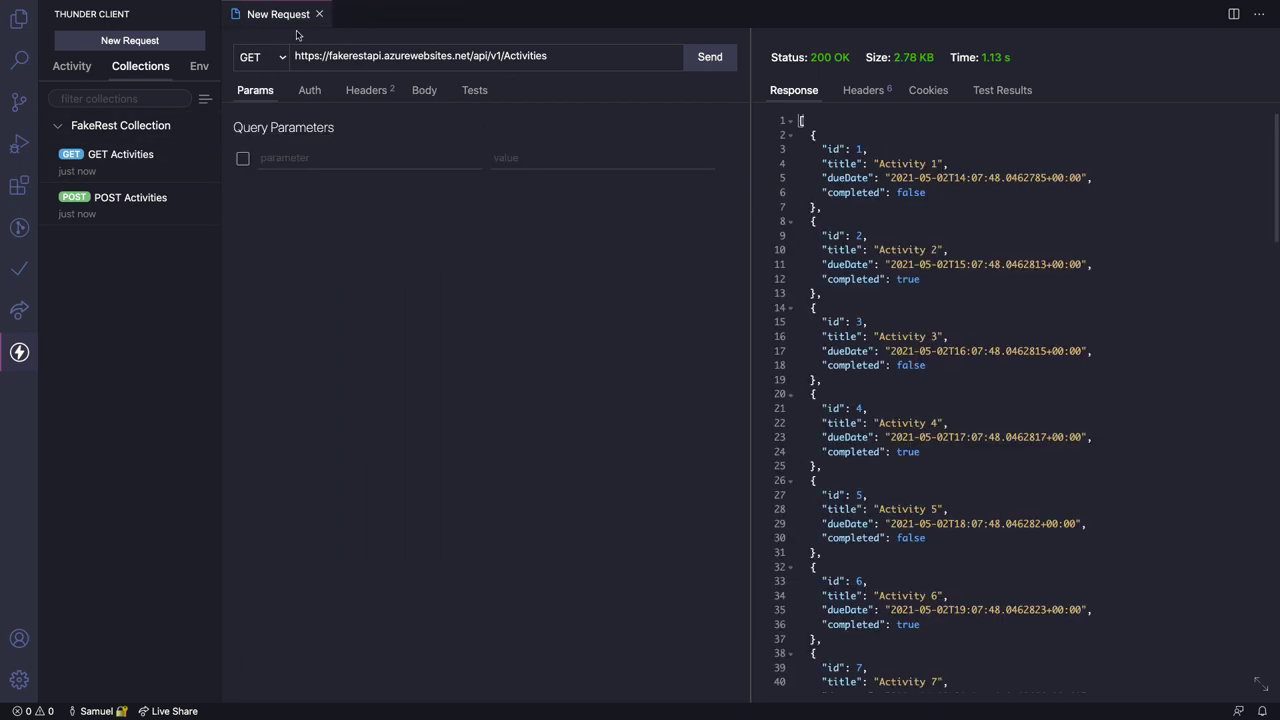
middle_click(287, 17)
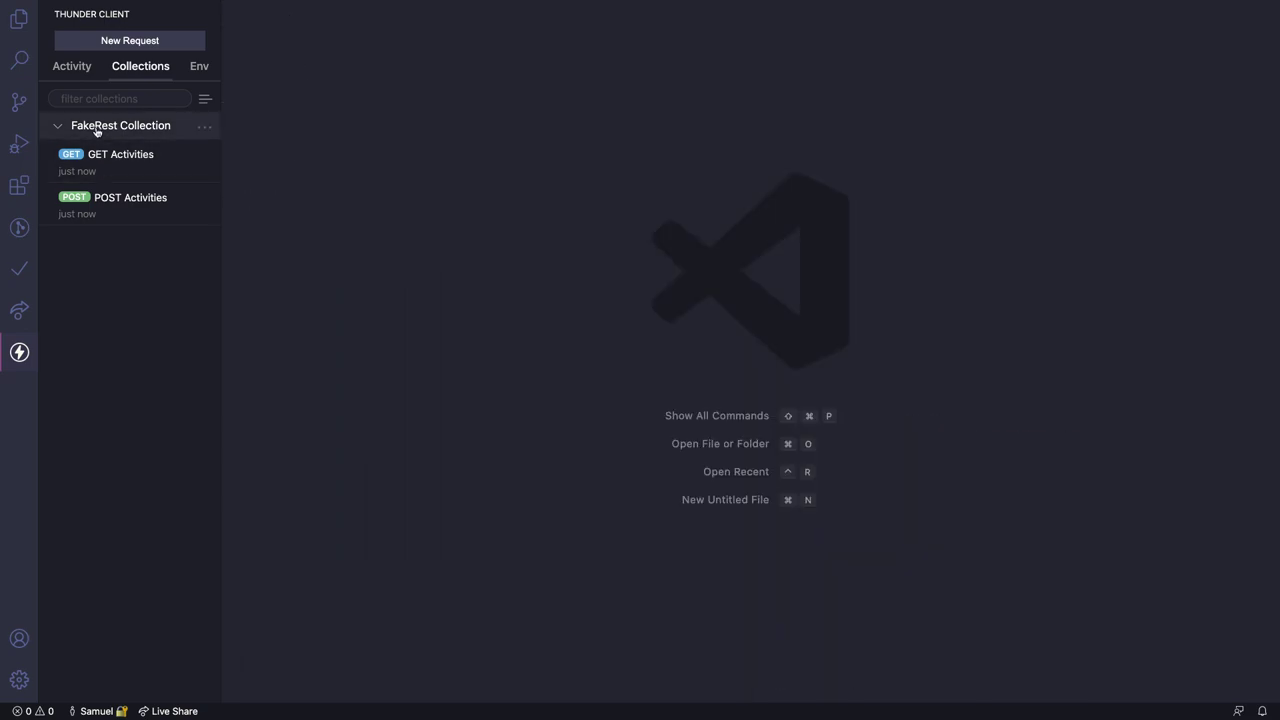
click(98, 175)
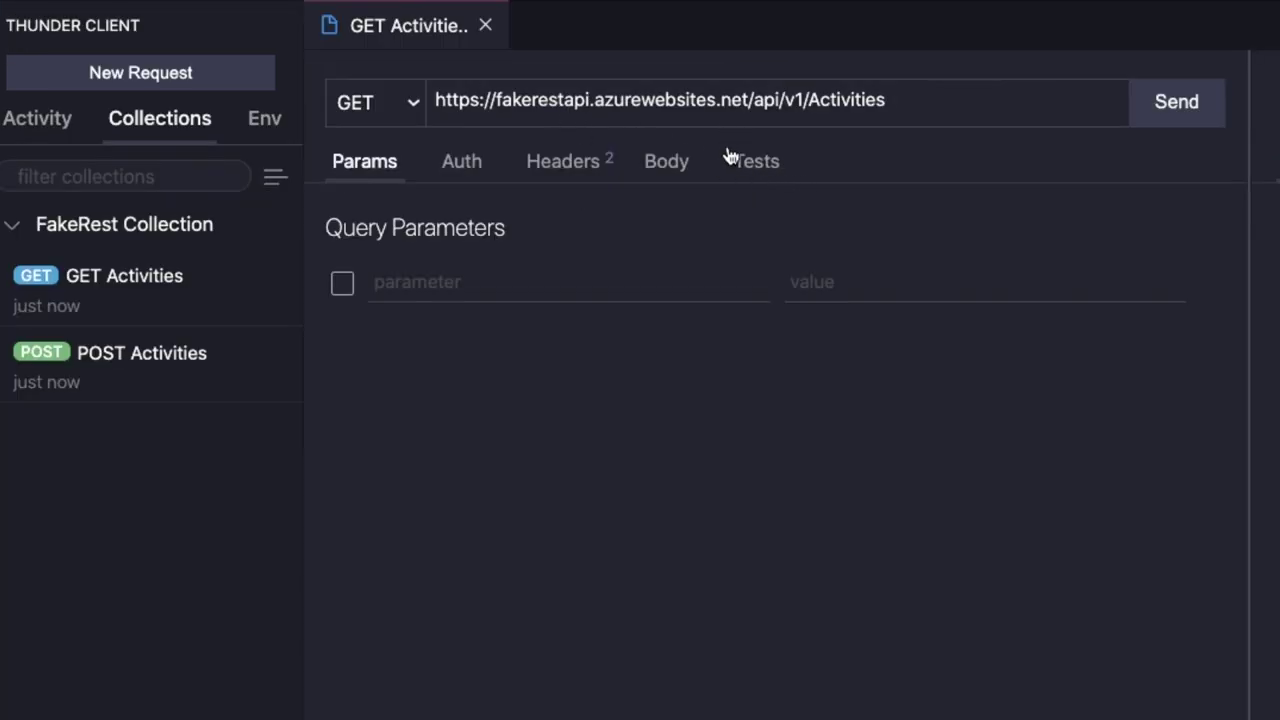
Step: Add a test to the GET Activities request checking that ResponseCode is equal to 200
click(760, 163)
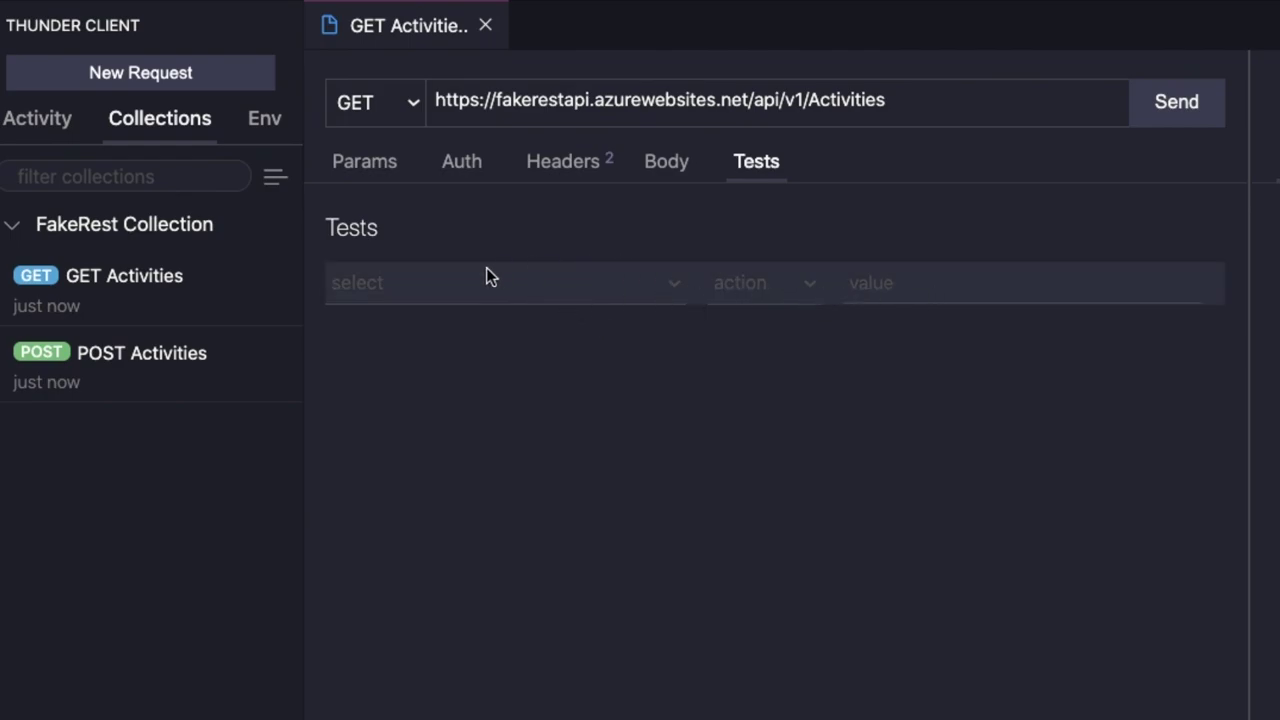
click(591, 282)
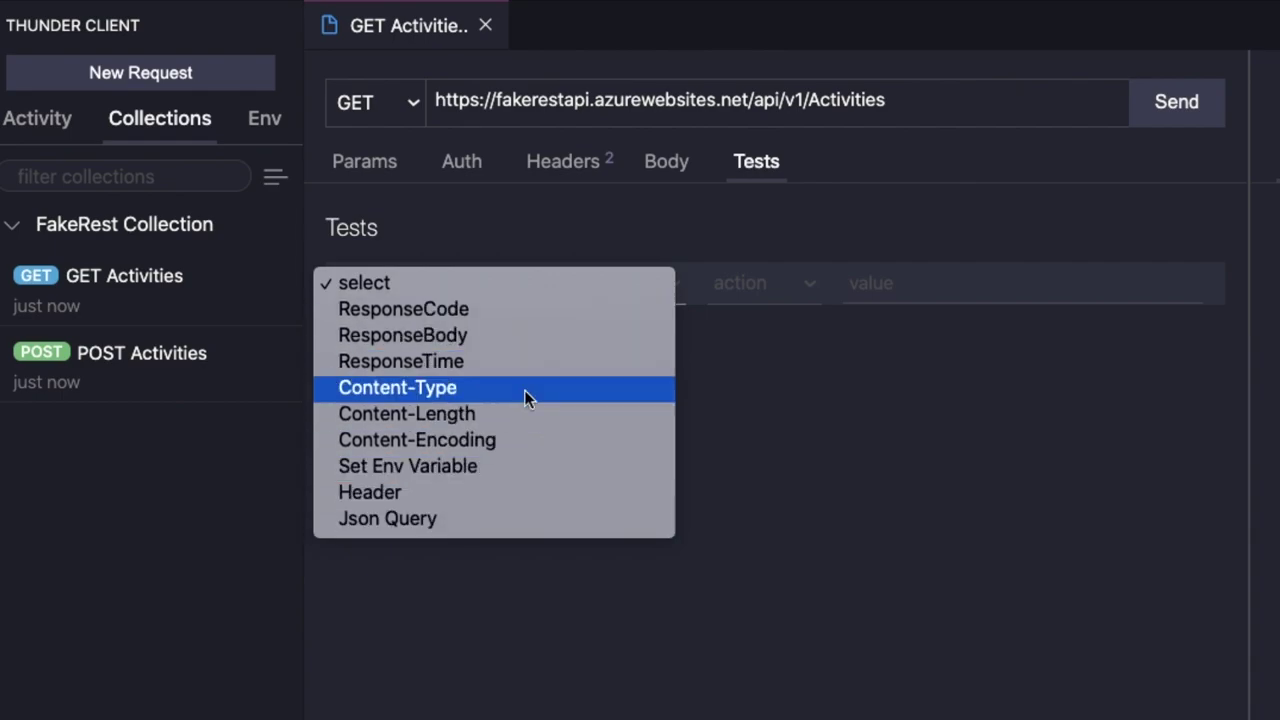
click(530, 311)
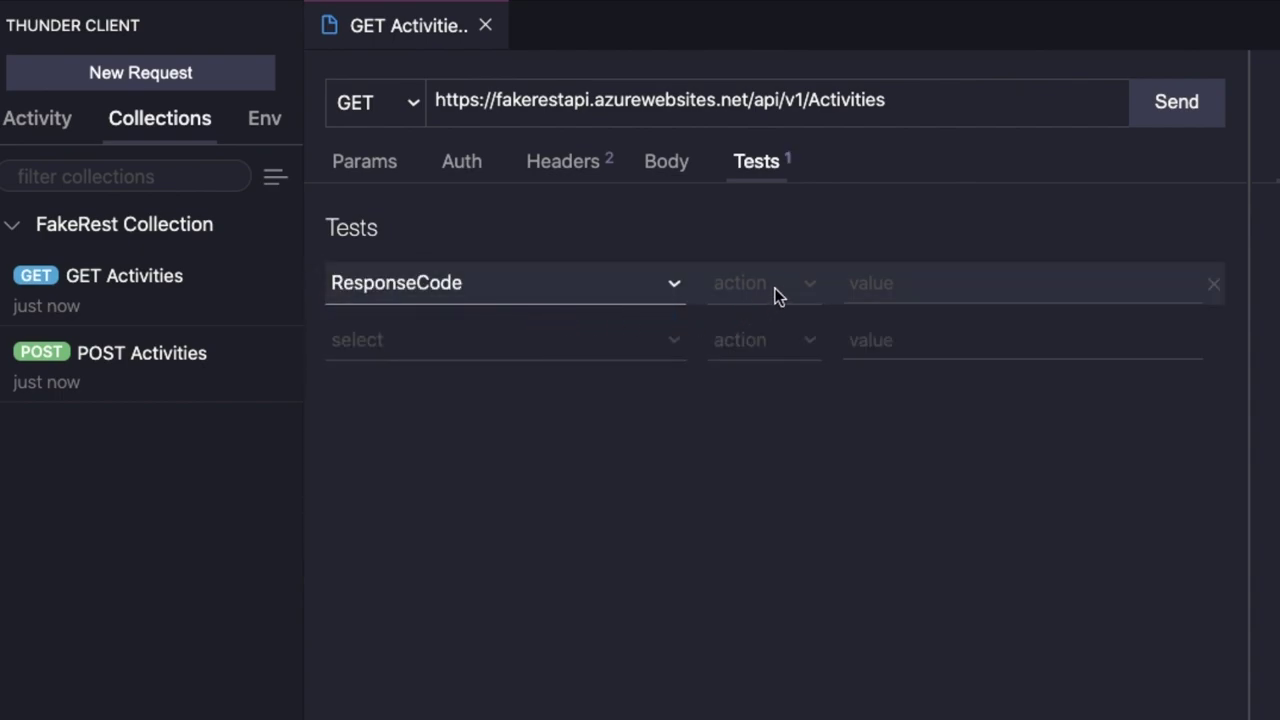
click(773, 287)
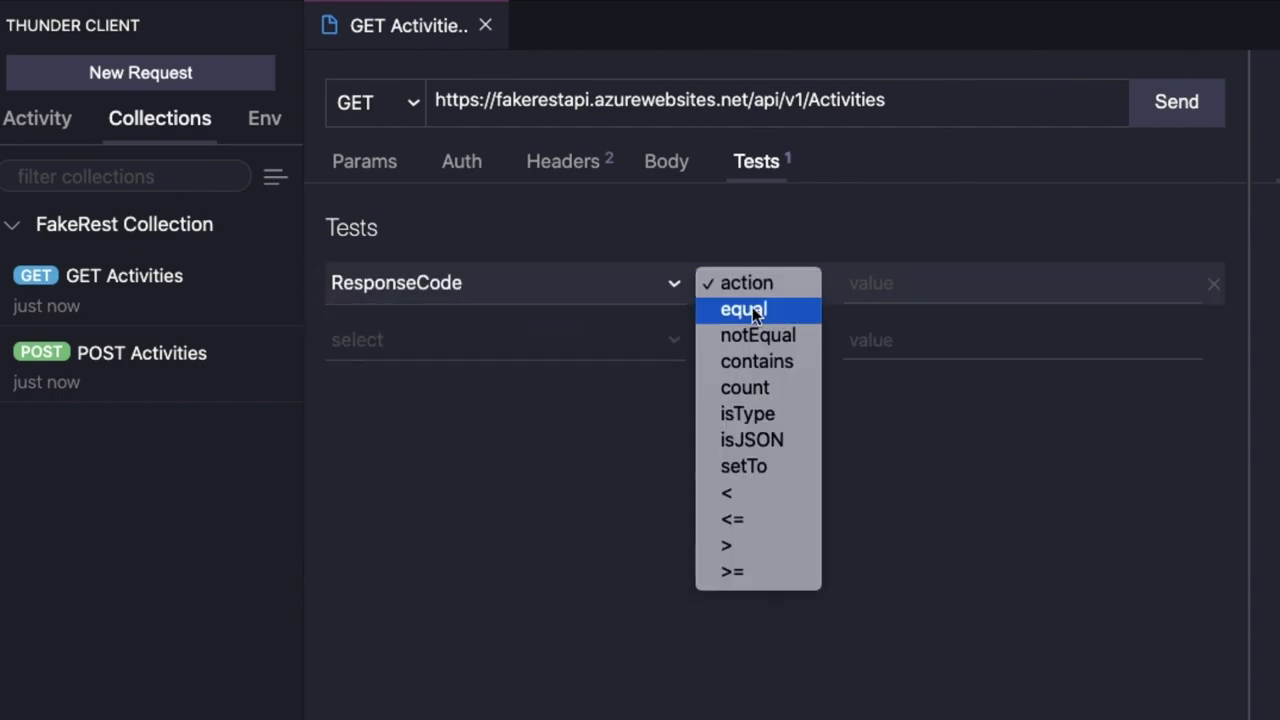
click(758, 309)
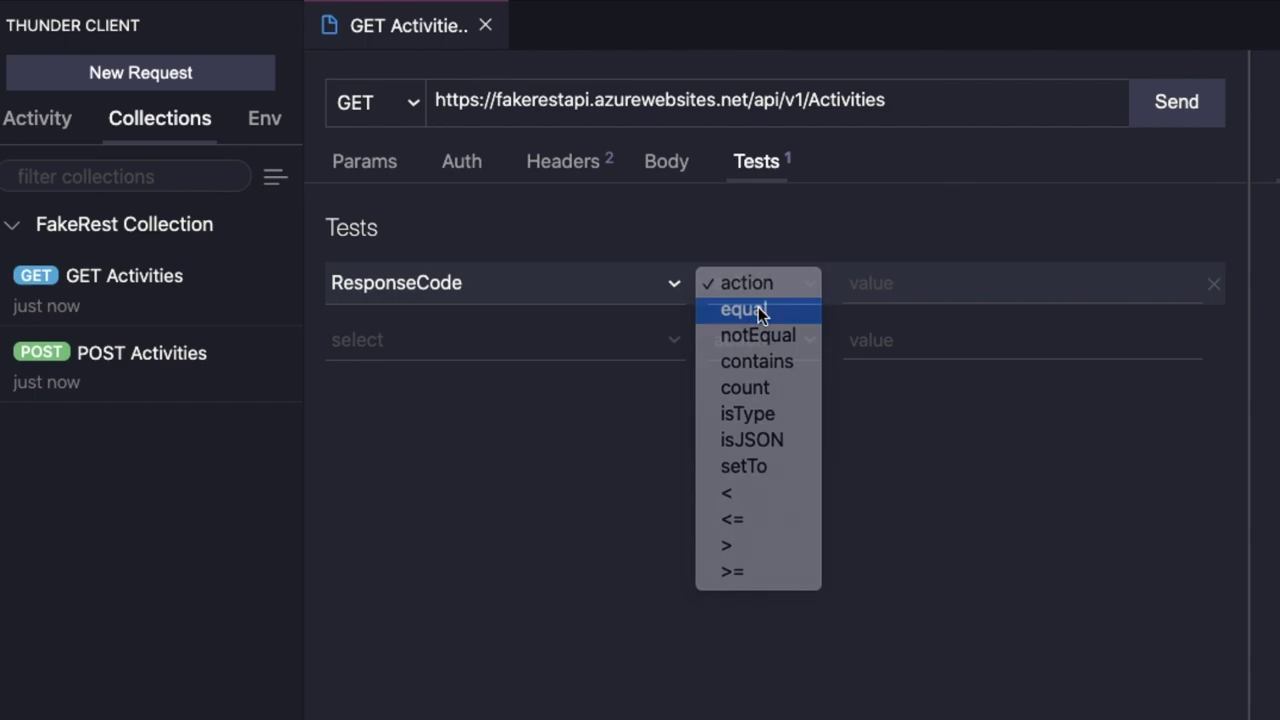
click(1042, 281)
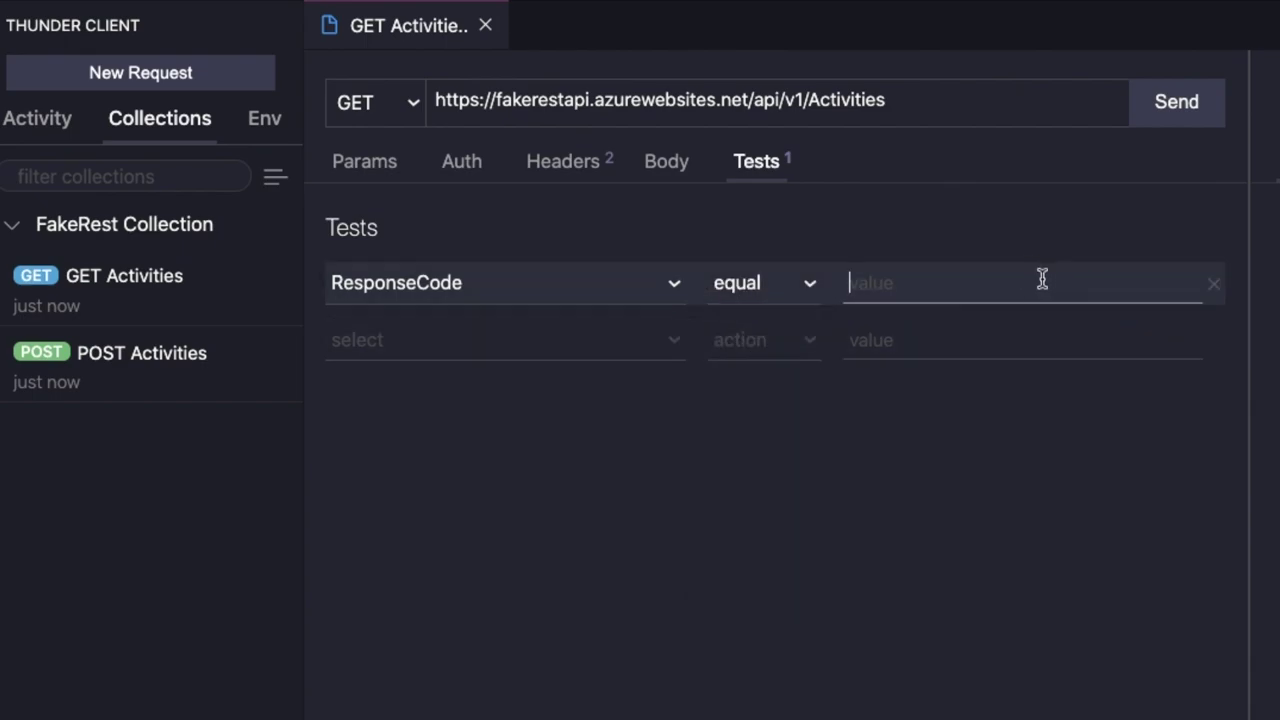
text(200)
click(608, 445)
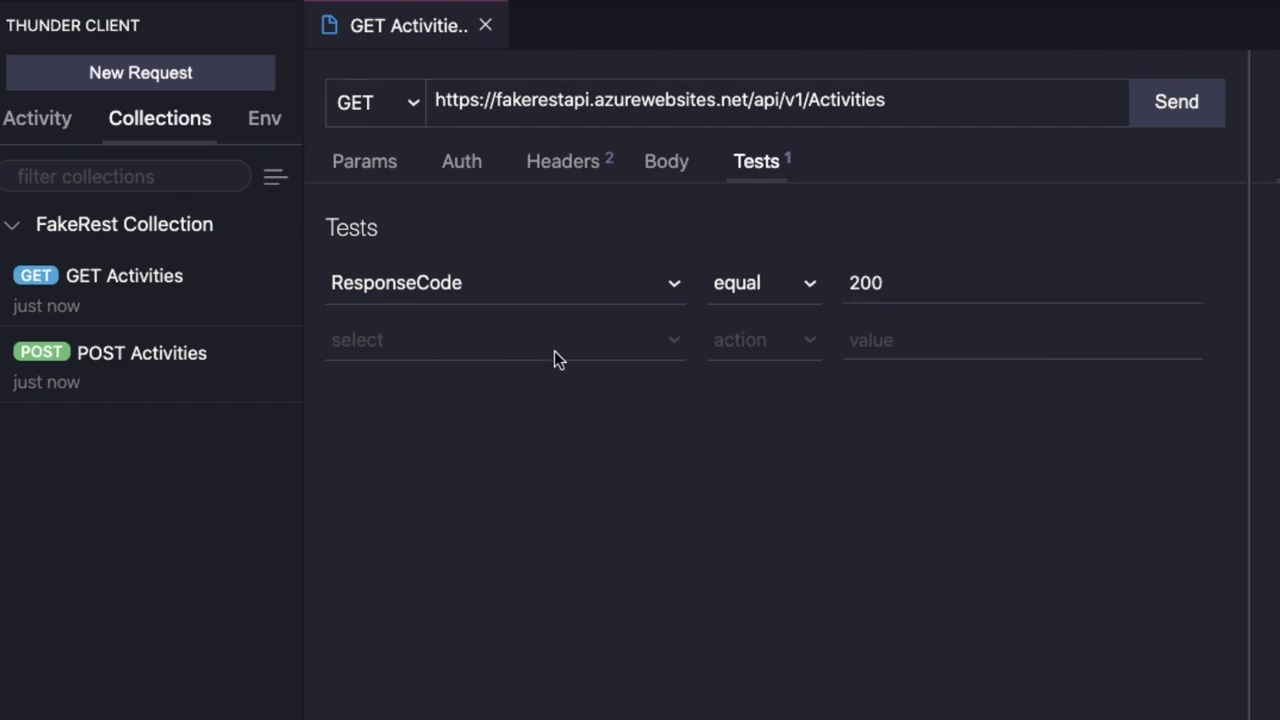
Step: Add a second test to the GET Activities request checking that ResponseTime is < 1000
click(459, 341)
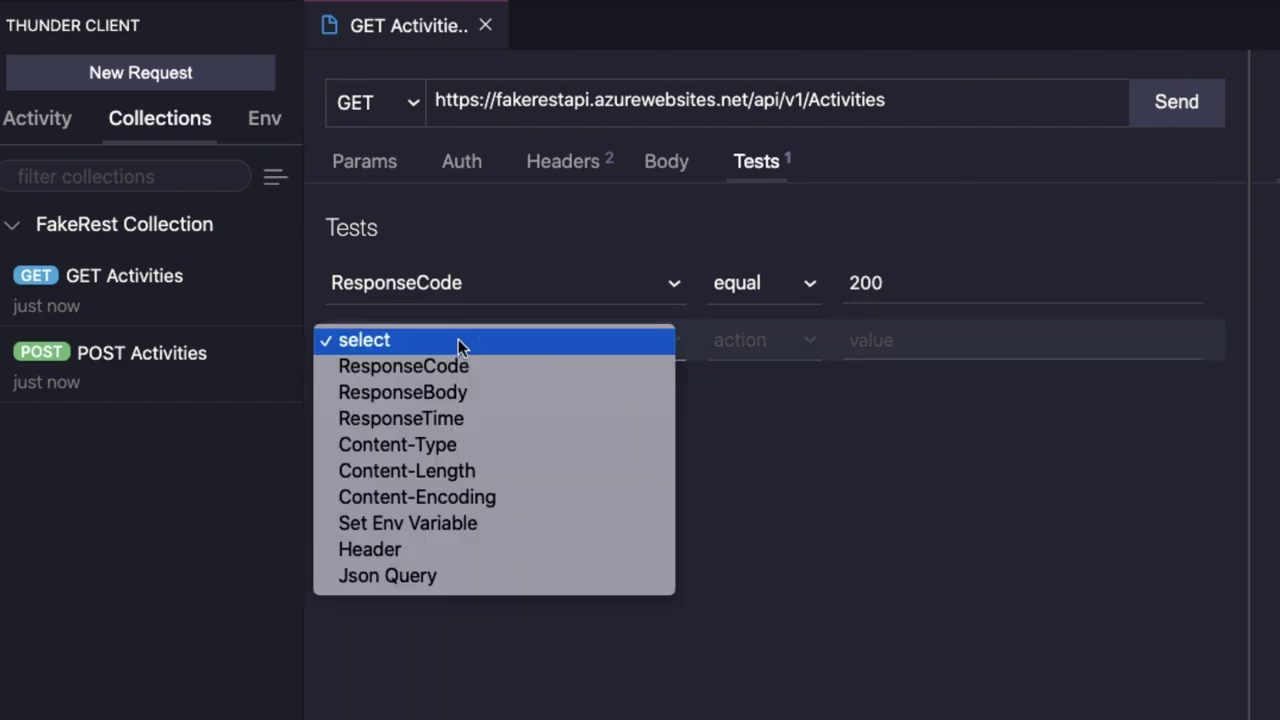
click(474, 420)
click(751, 347)
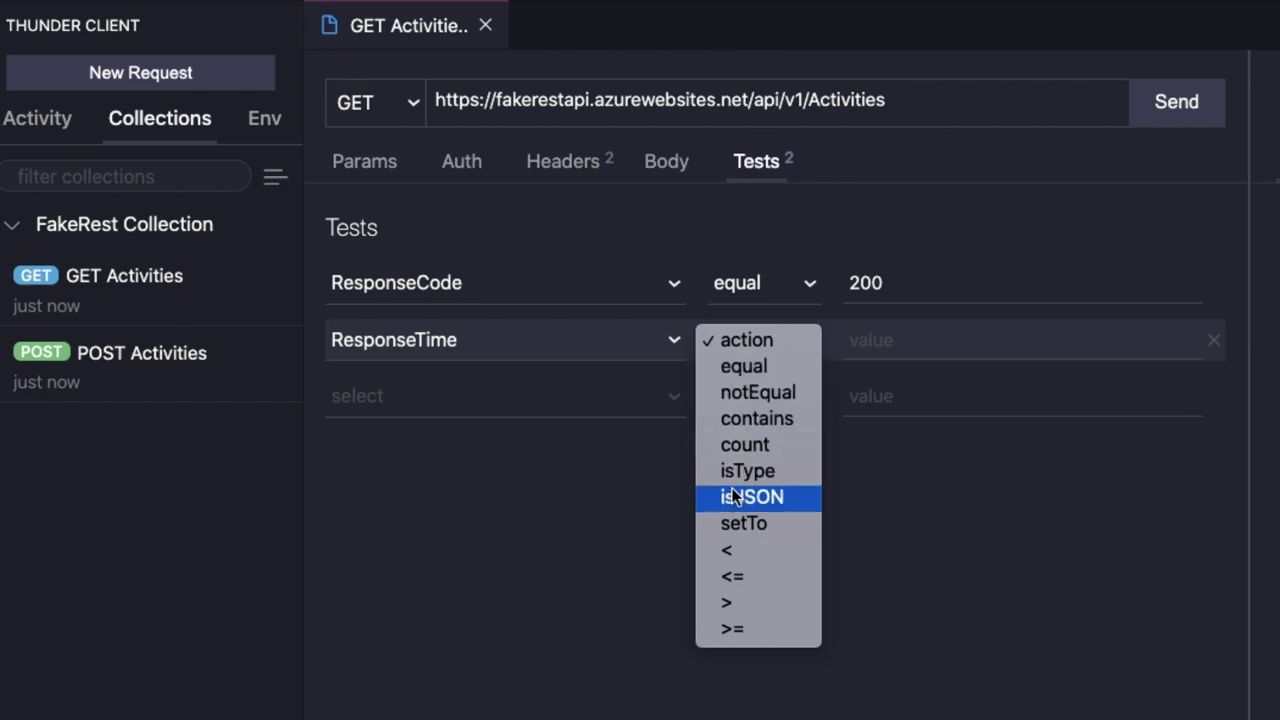
click(734, 553)
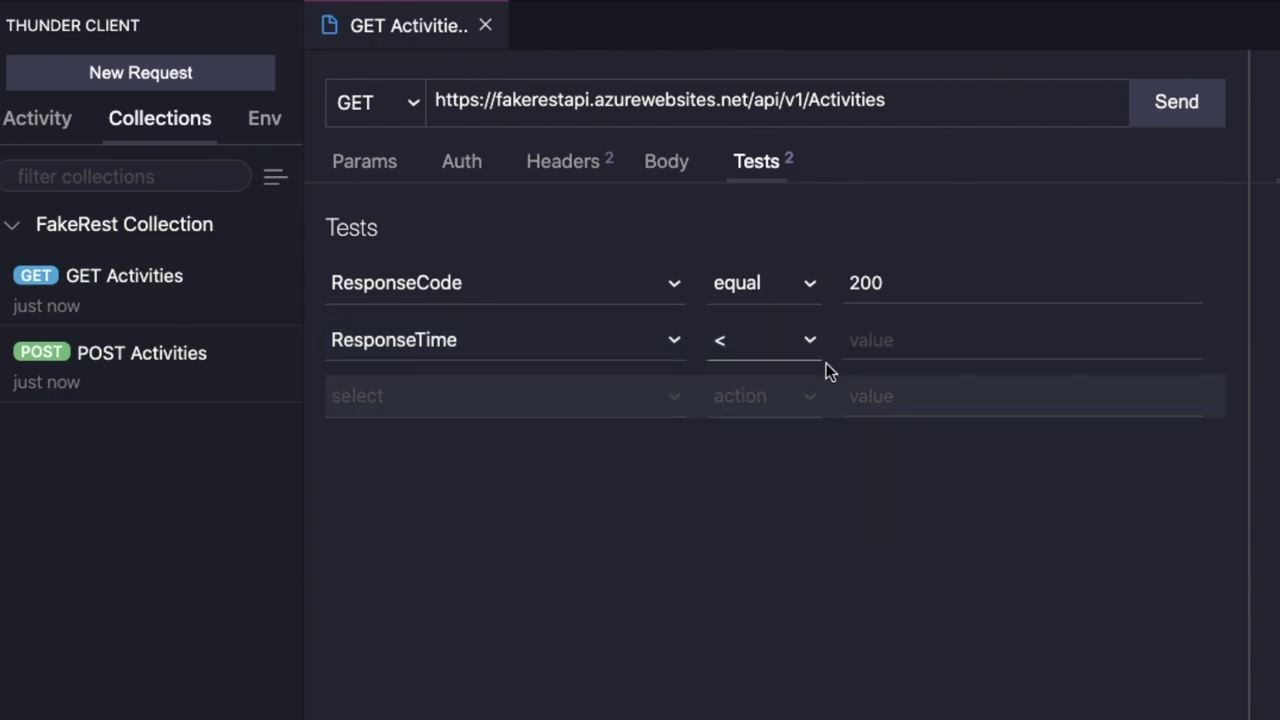
click(845, 342)
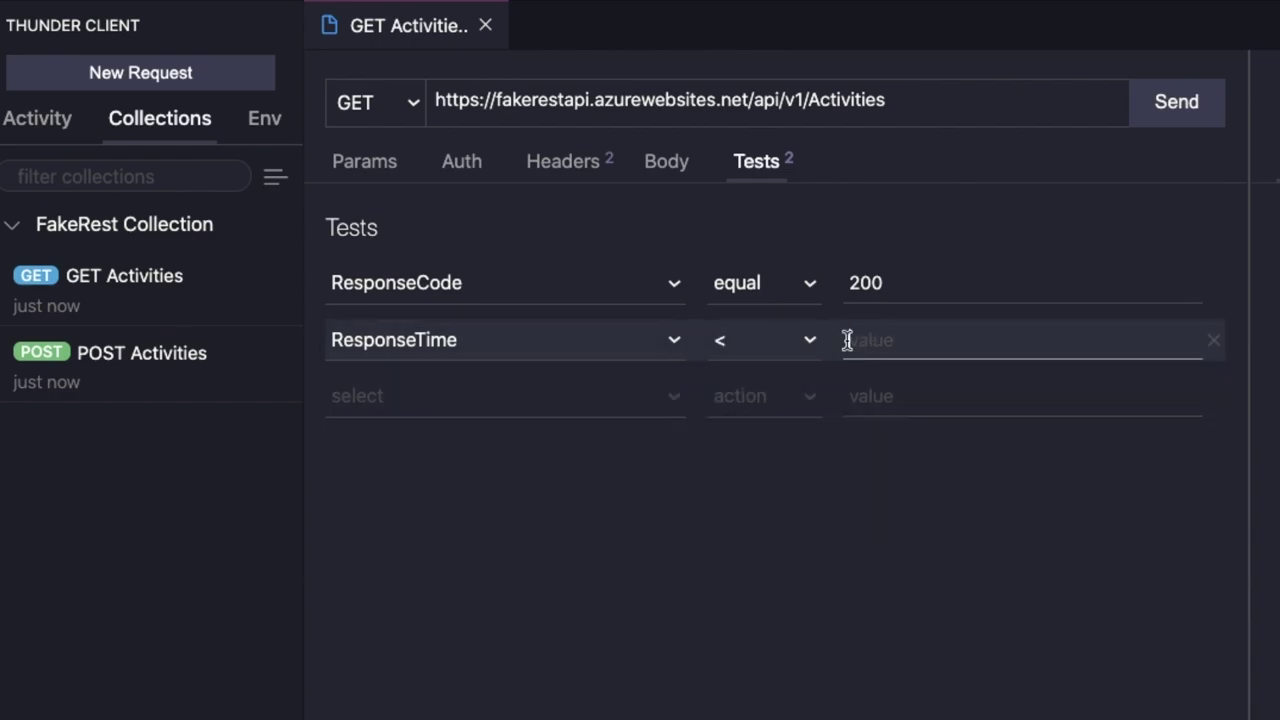
text(10000)
key(BackSpace)
click(738, 555)
Step: Add a third test to the GET Activities request checking that ResponseBody isJSON
click(490, 398)
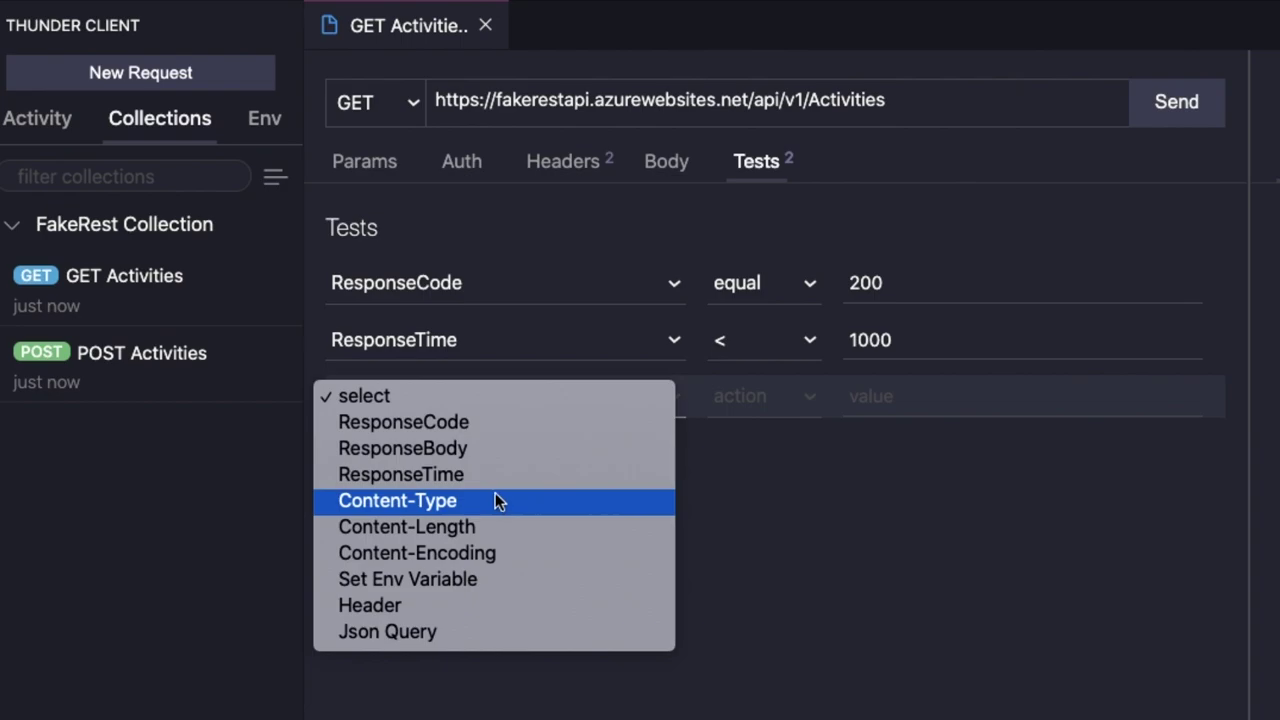
click(500, 452)
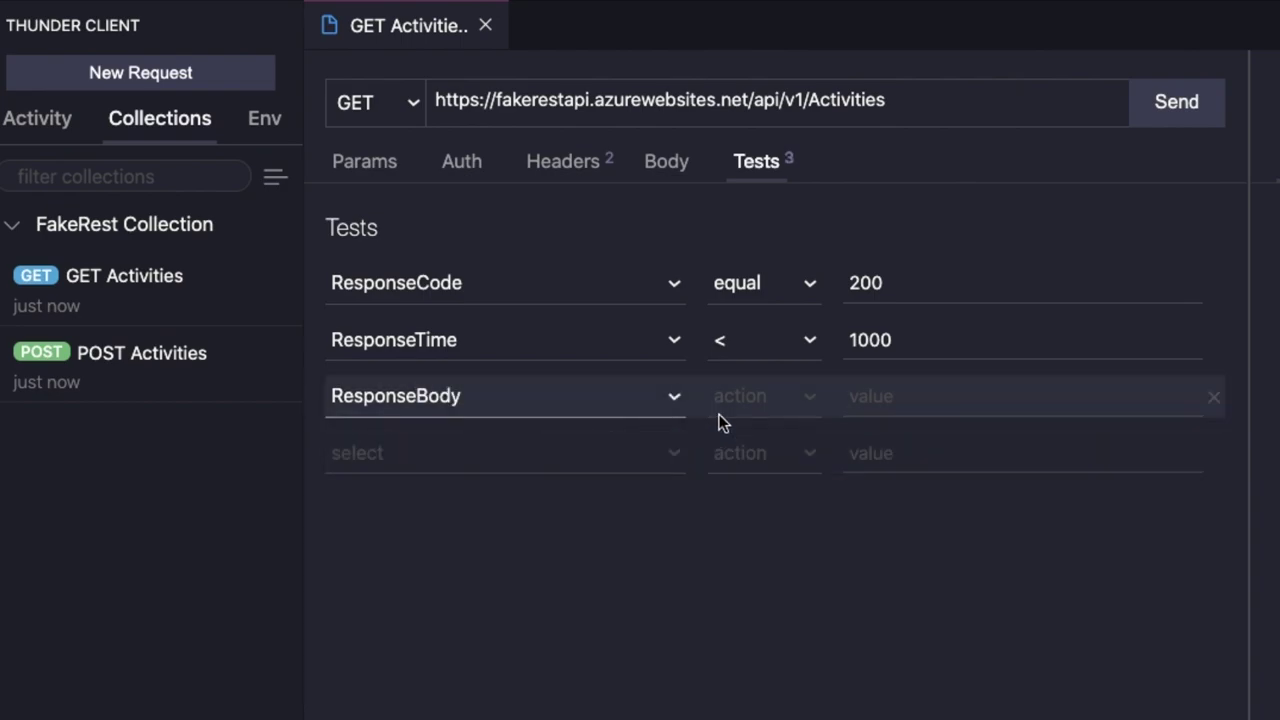
click(746, 397)
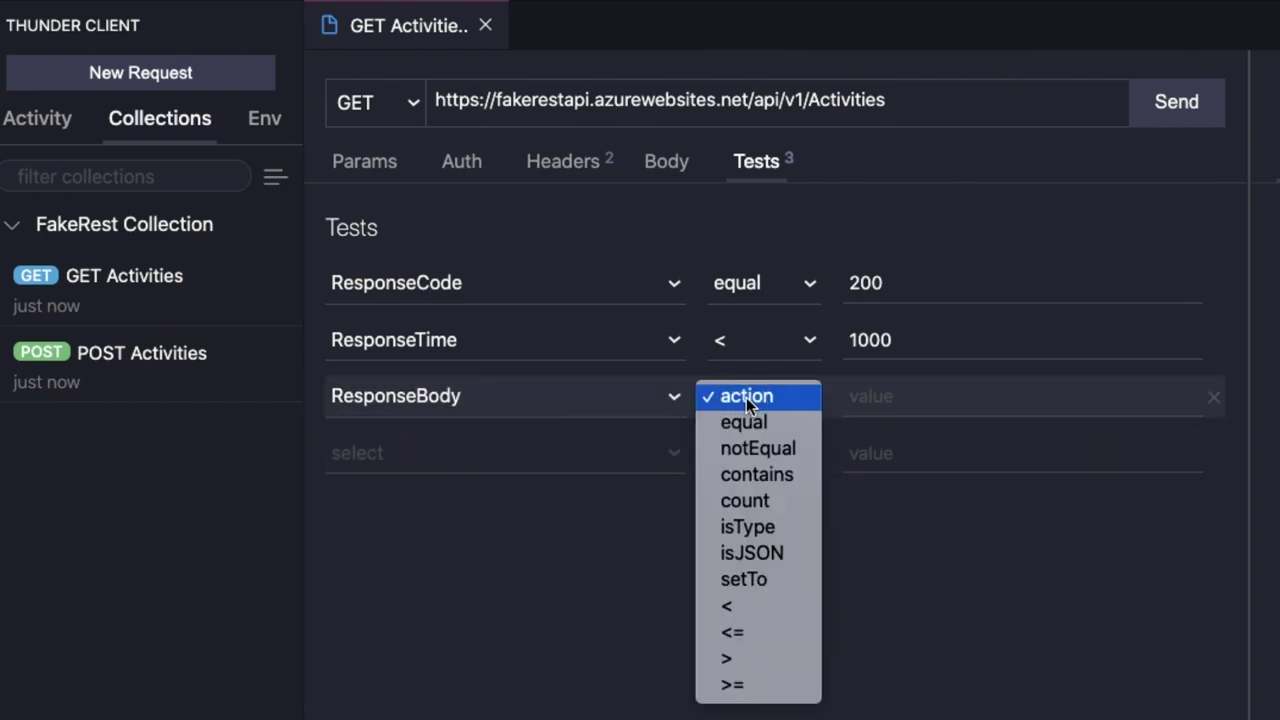
click(740, 552)
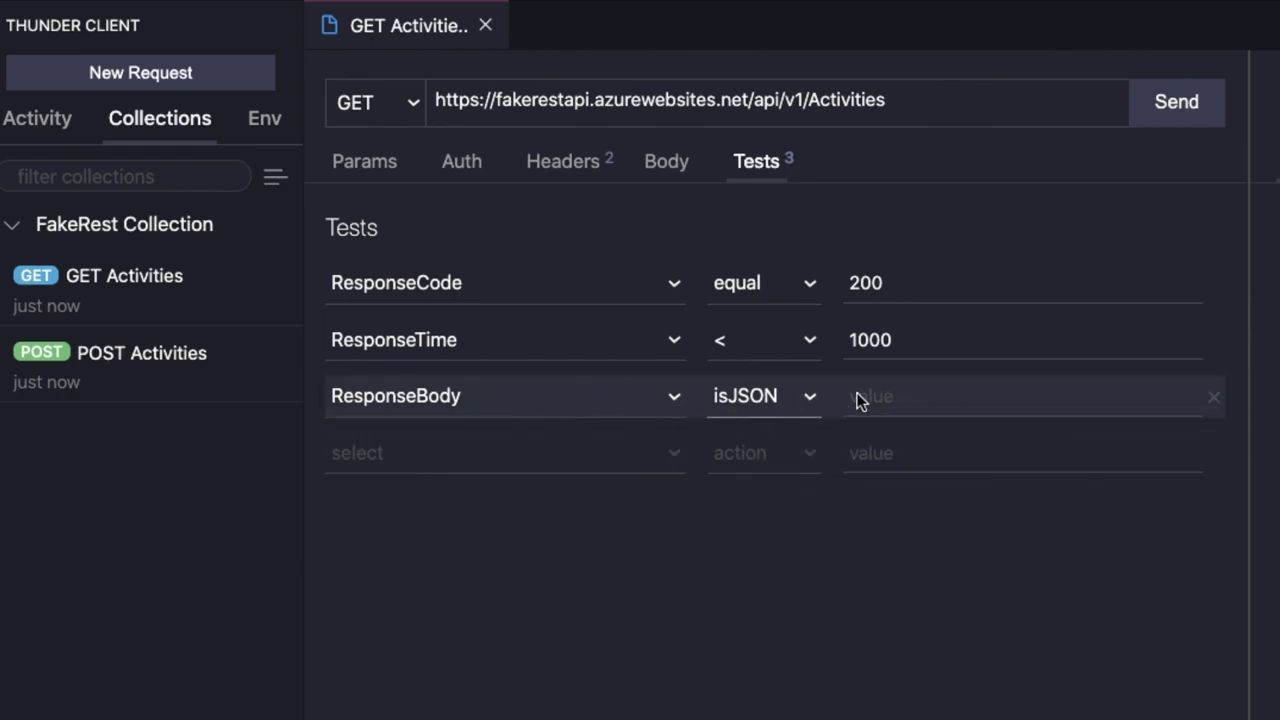
click(771, 398)
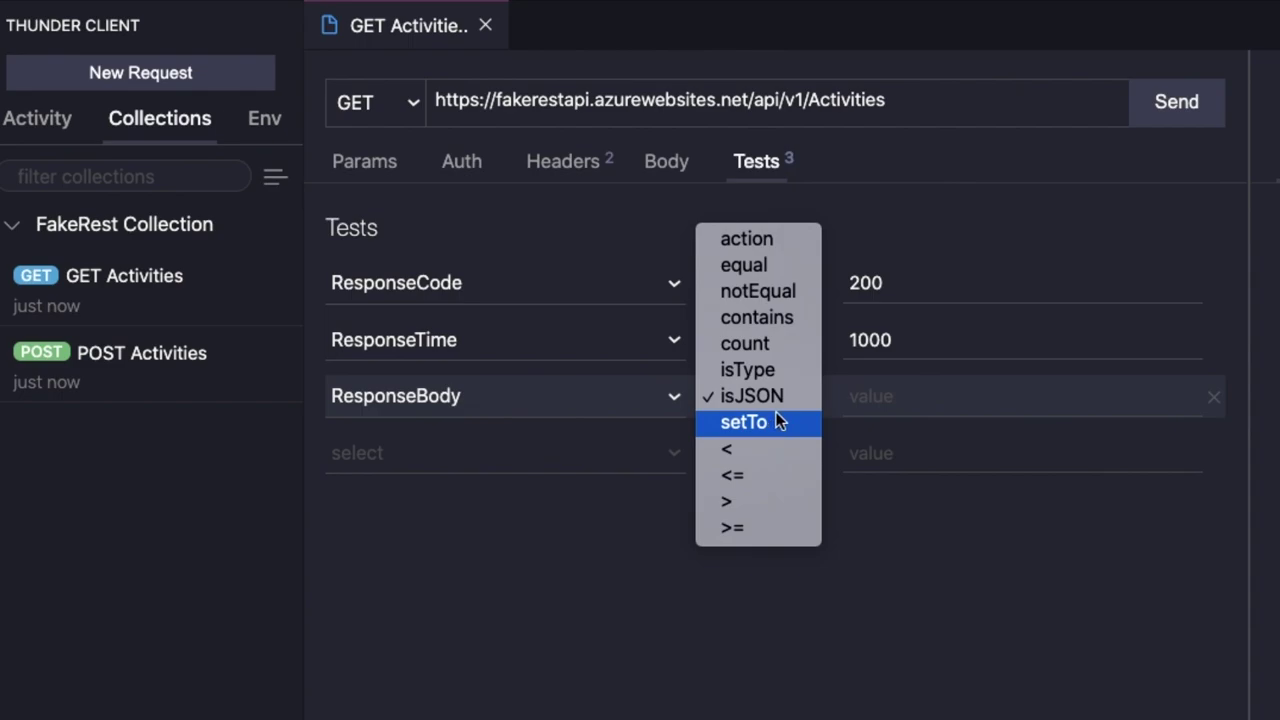
click(773, 396)
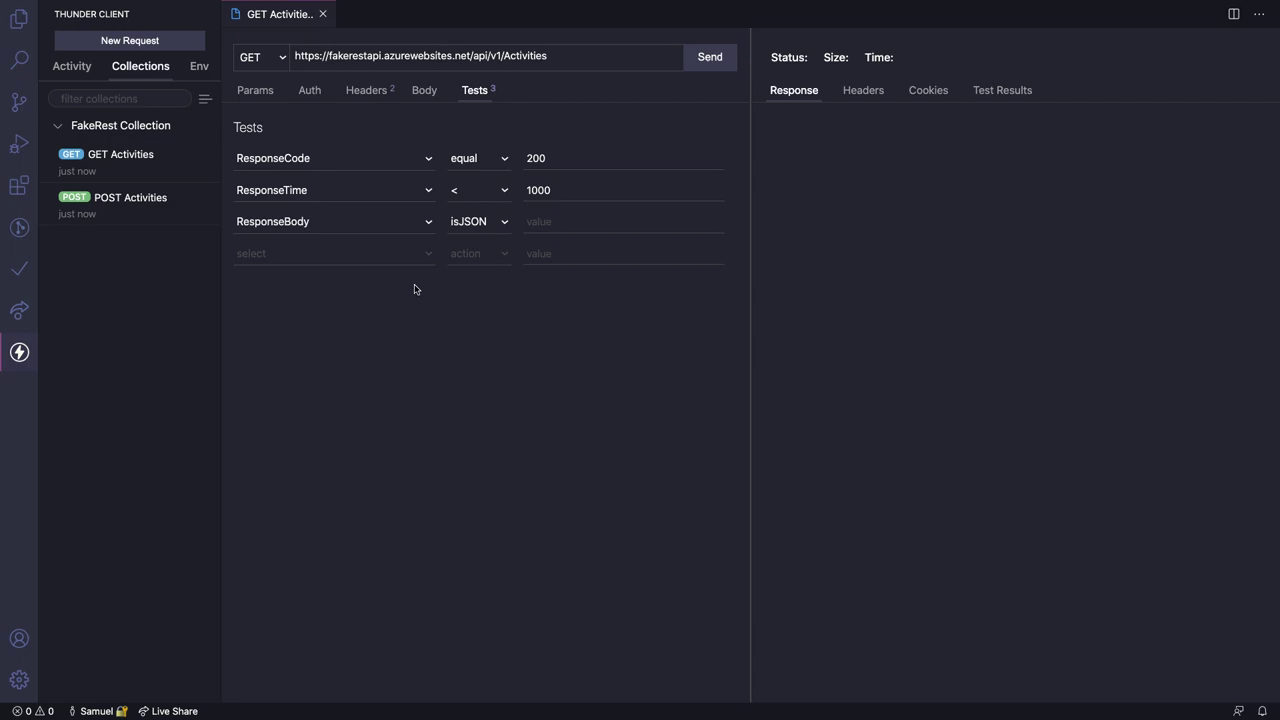
Step: Send the GET Activities request and display its test results
key(super+Return)
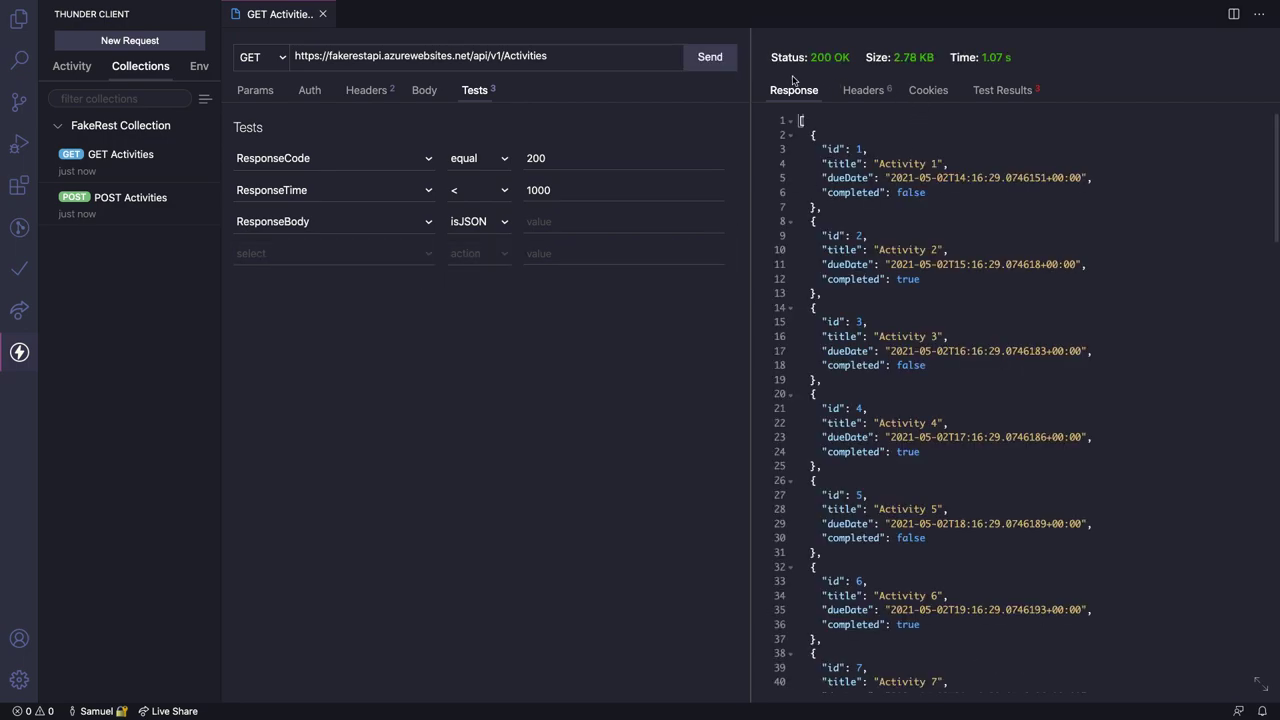
scroll(929, 226, down, 1)
scroll(929, 226, up, 1)
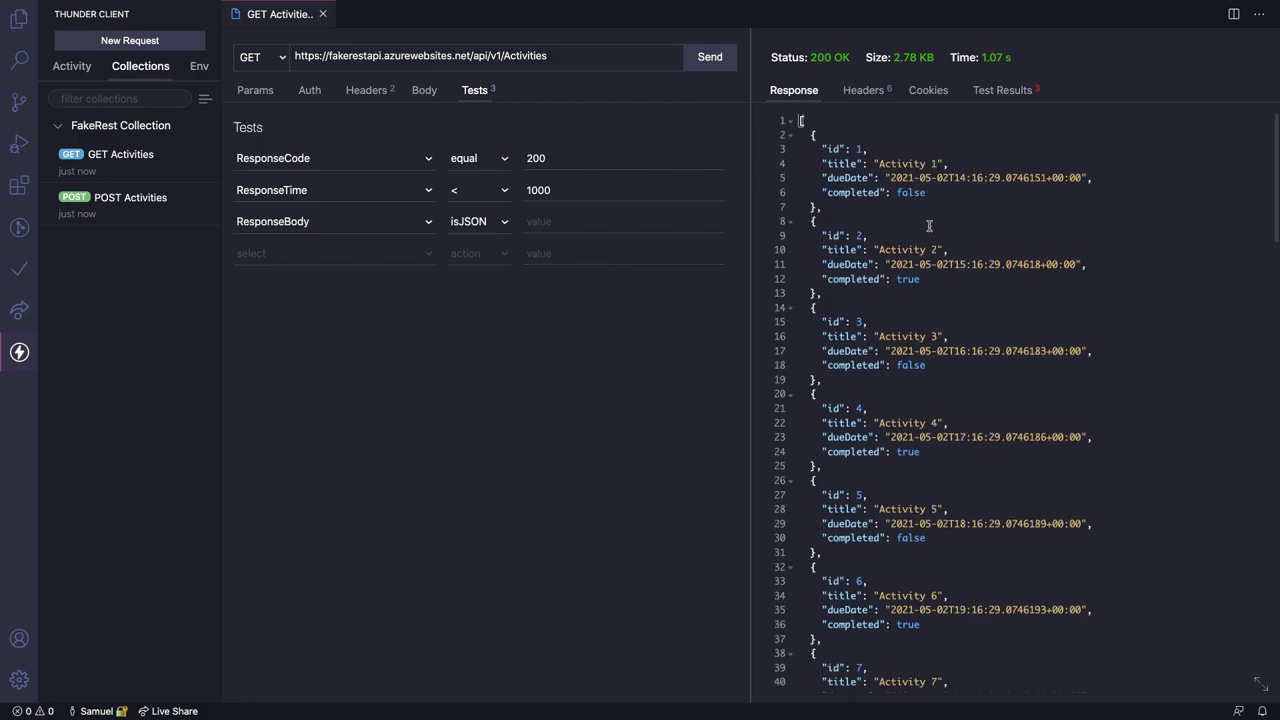
click(1004, 92)
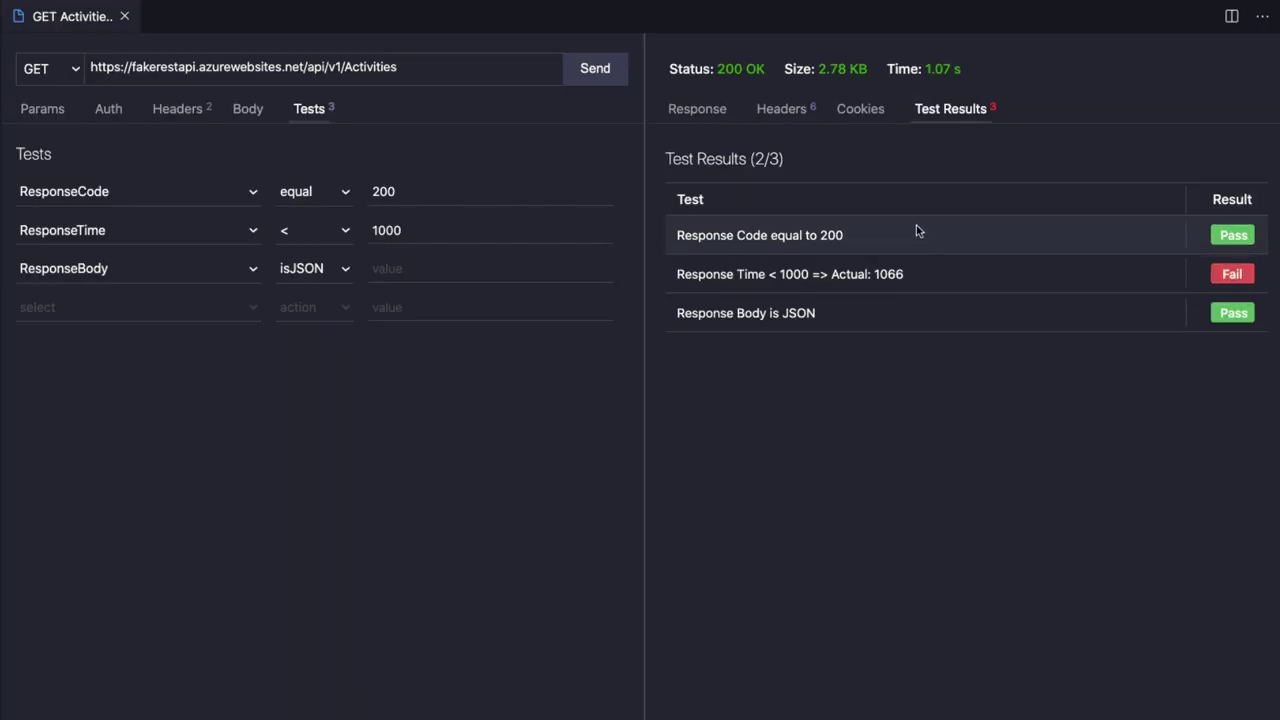
Step: Examine the response code, response time and response body rows in the GET Activities test results
drag(760, 236, 777, 236)
click(757, 313)
drag(757, 313, 831, 320)
click(829, 322)
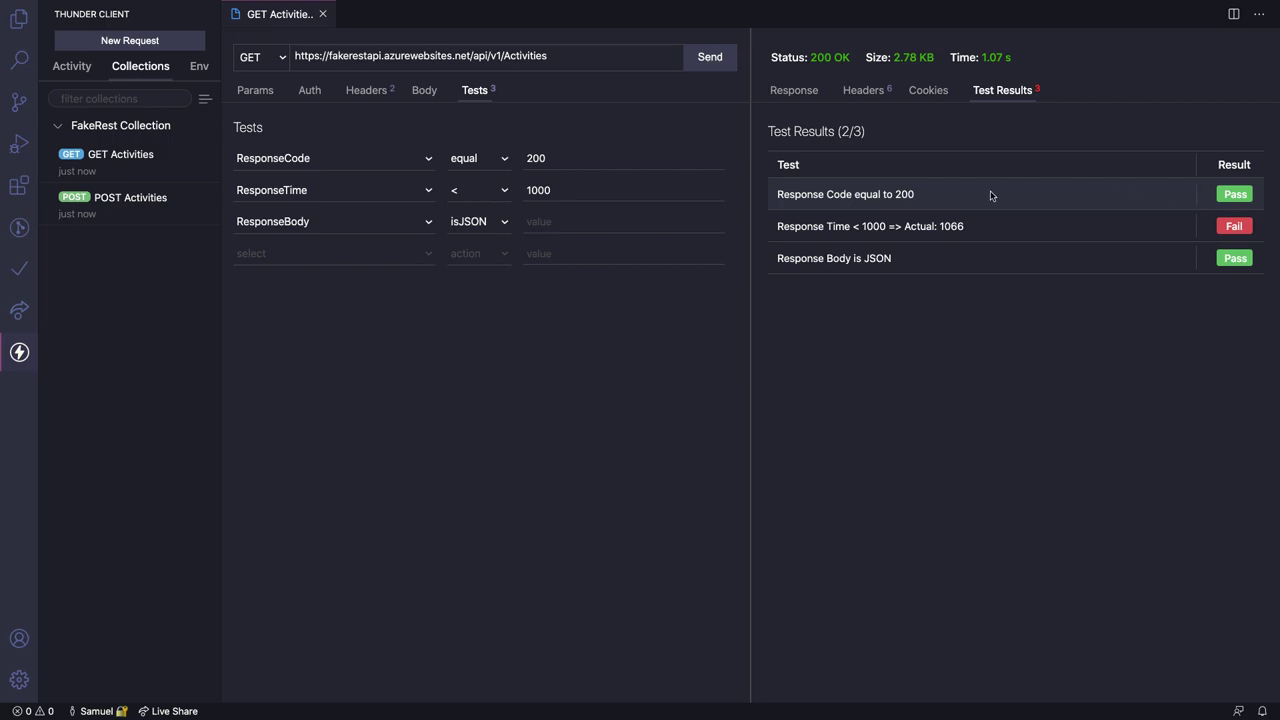
drag(945, 195, 809, 192)
click(809, 192)
triple_click(862, 193)
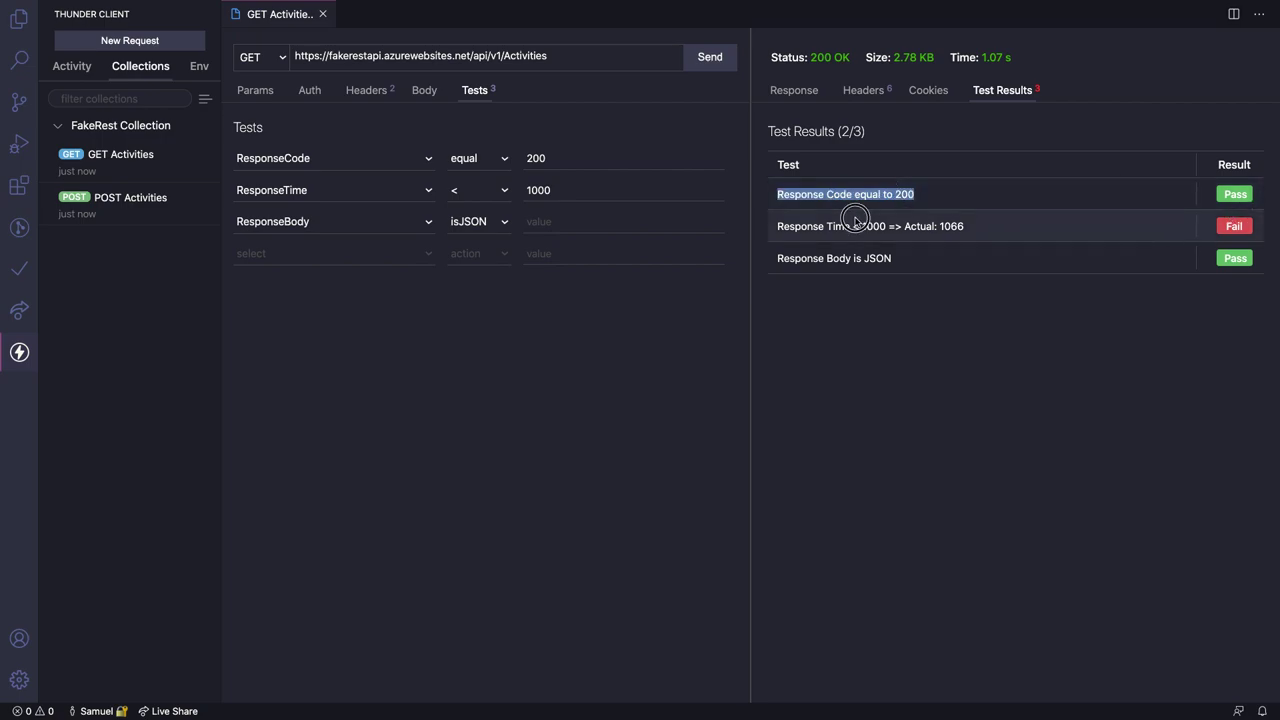
click(855, 222)
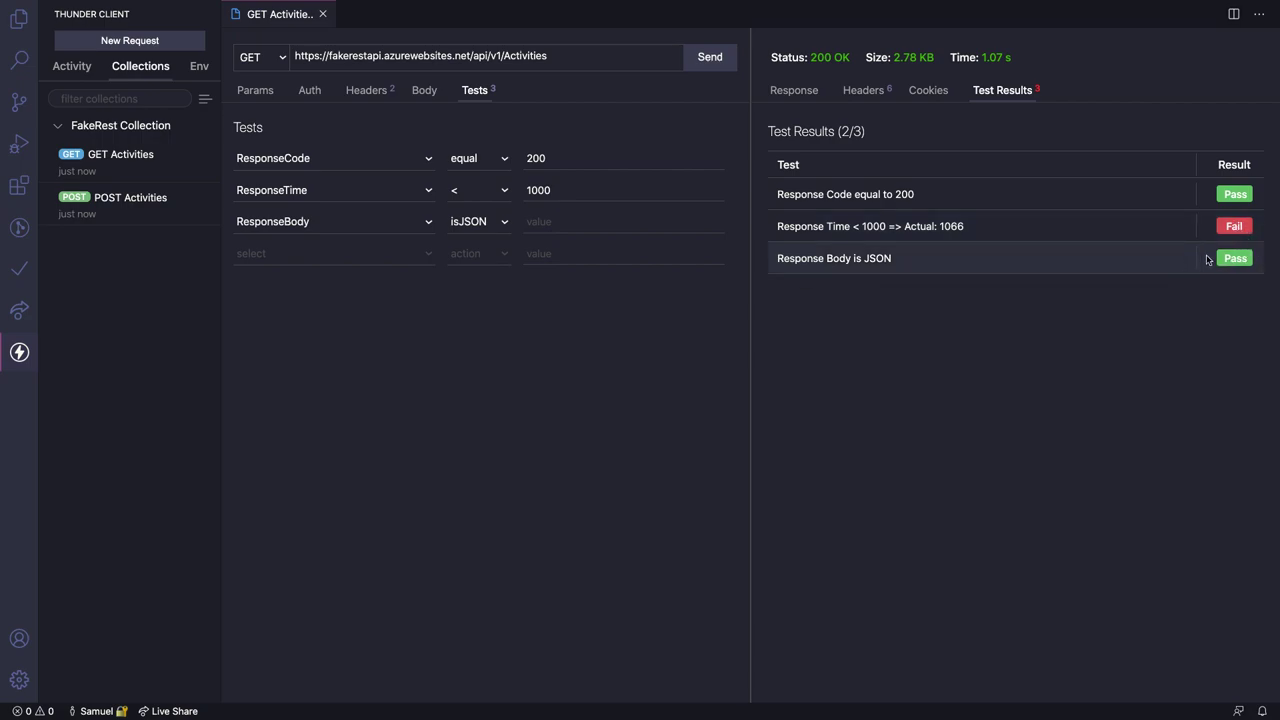
click(302, 253)
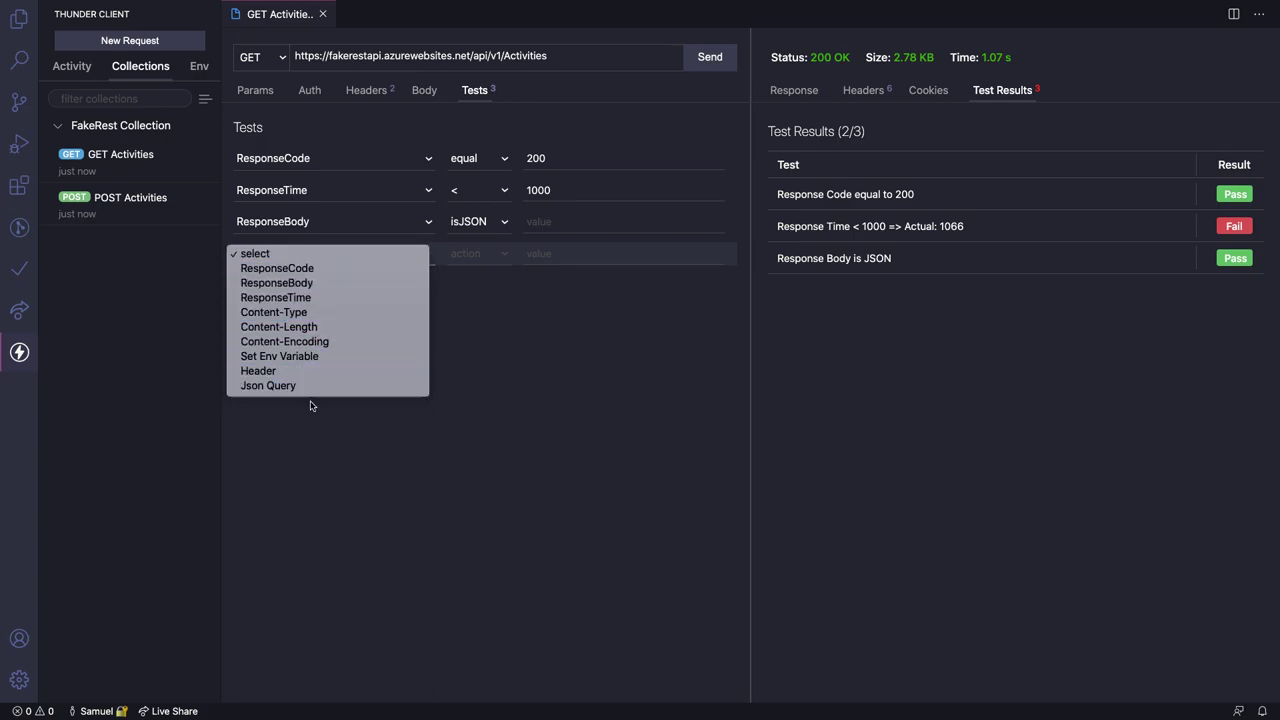
click(341, 485)
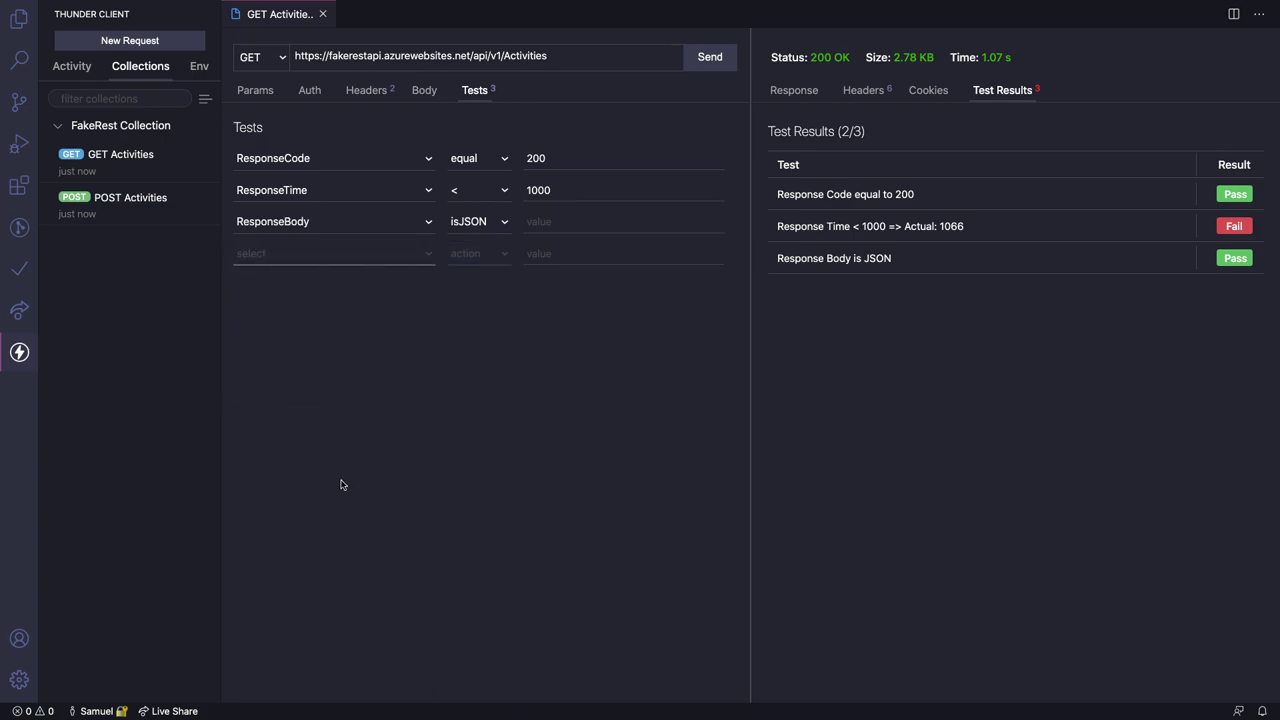
click(347, 326)
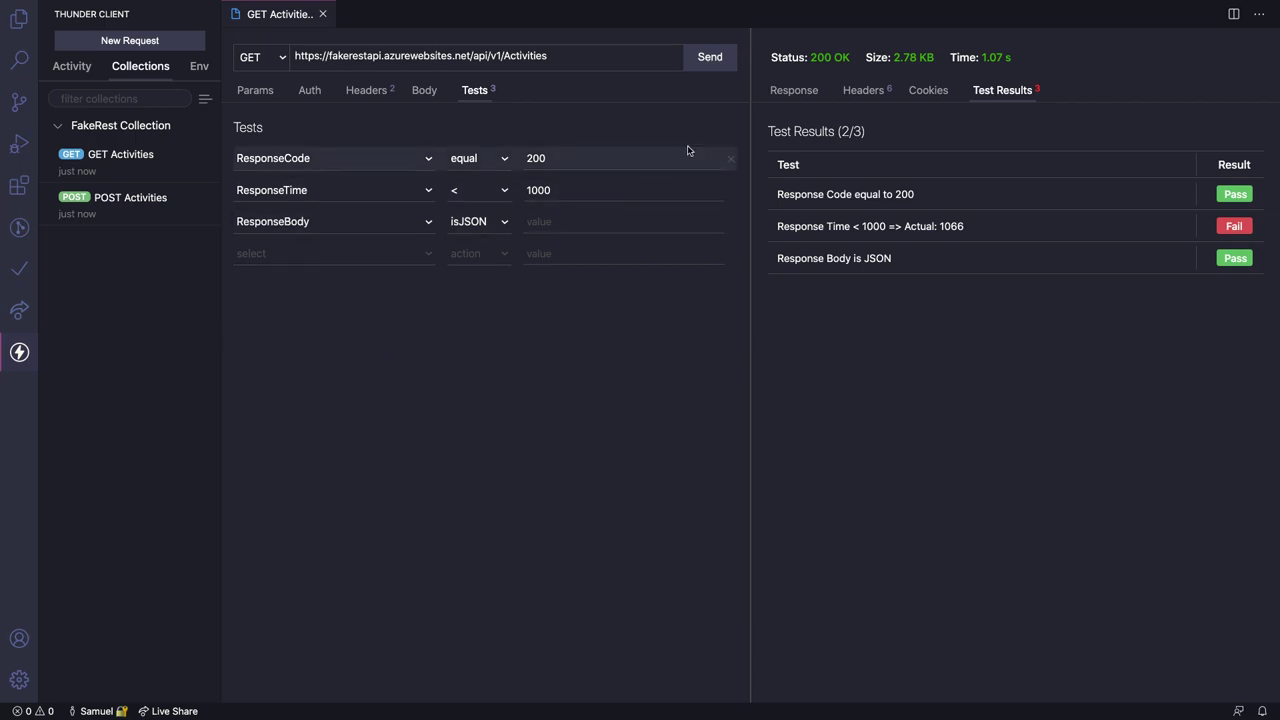
Step: Open POST Activities from FakeRest Collection and add a test checking that ResponseCode is equal to 200
click(129, 205)
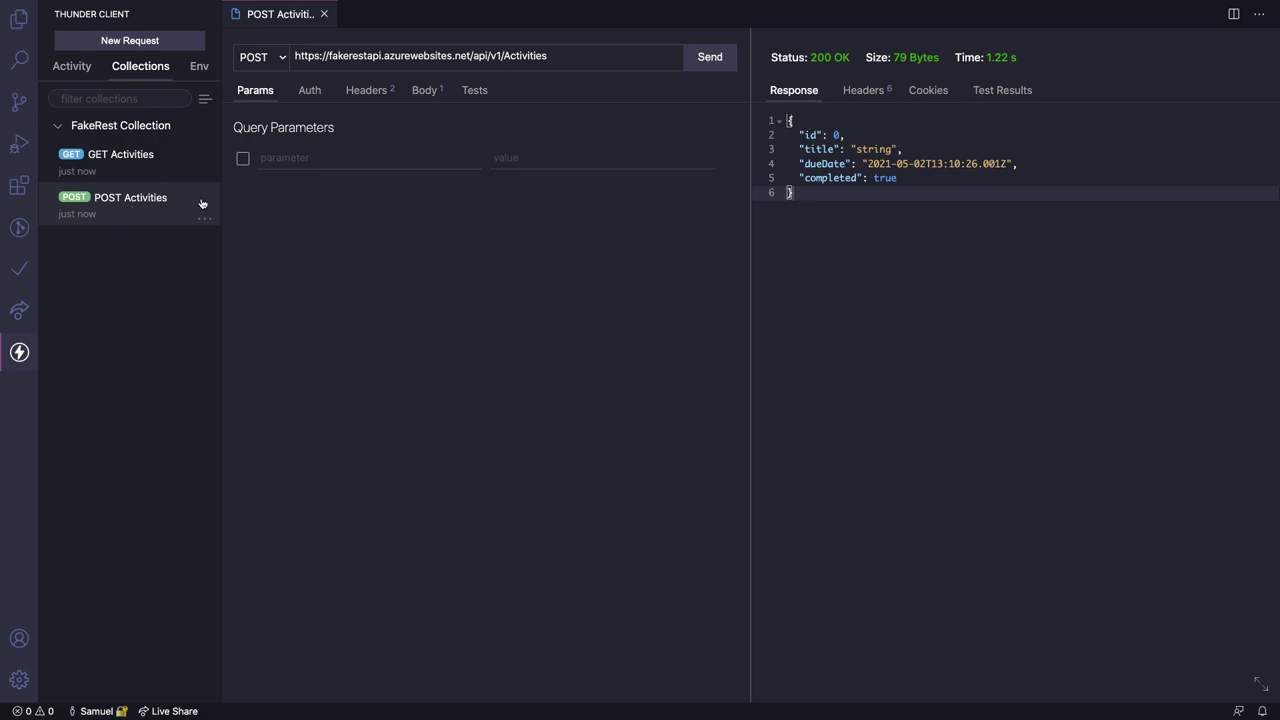
click(476, 93)
click(359, 165)
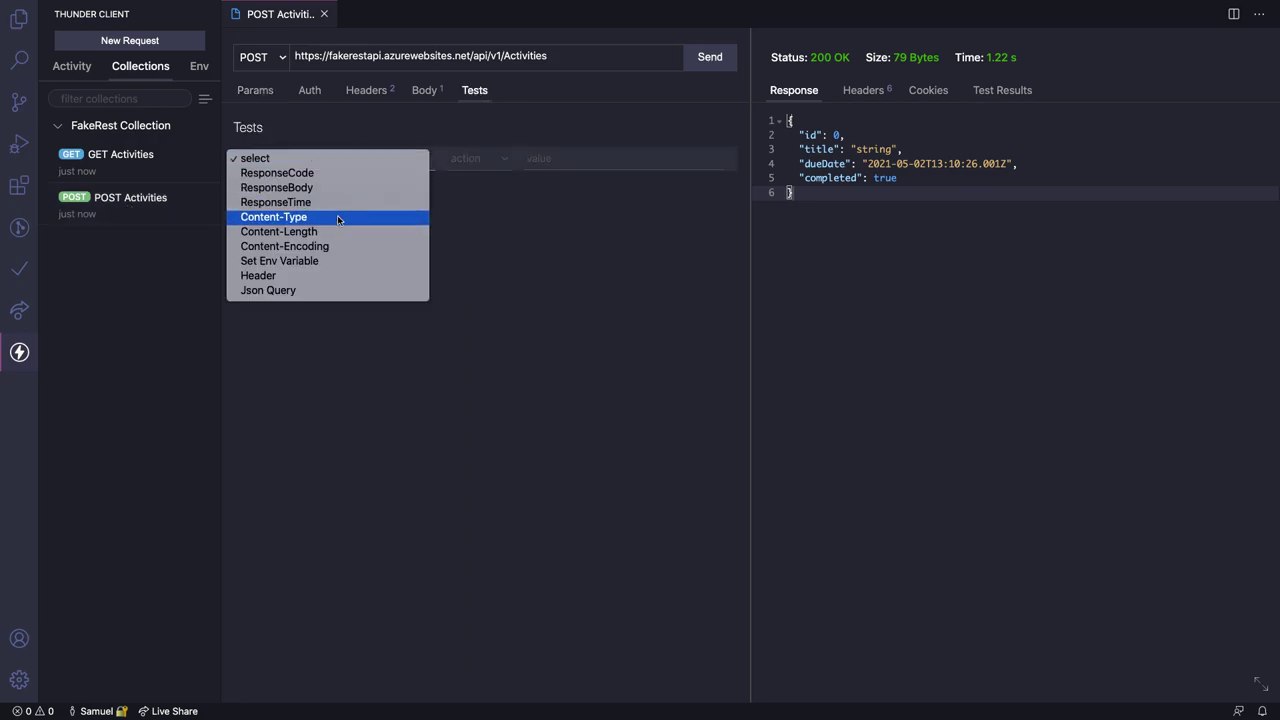
click(343, 172)
click(487, 160)
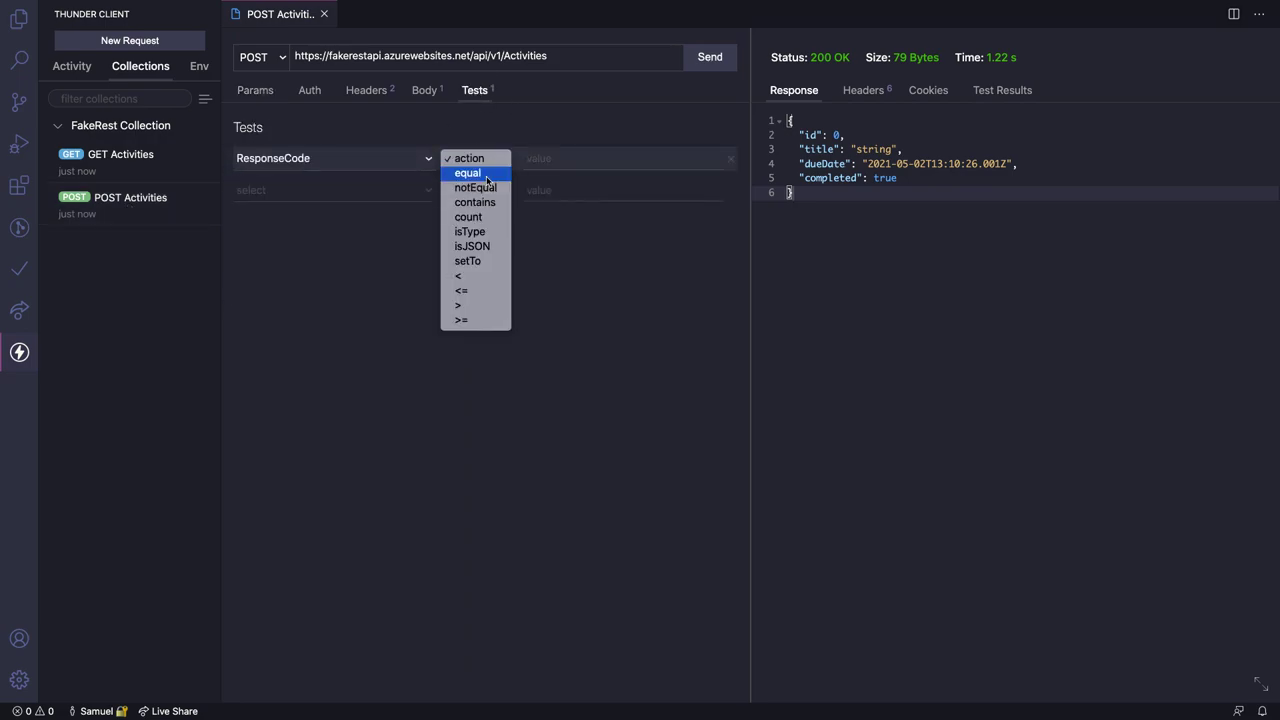
click(467, 173)
click(594, 160)
text(200)
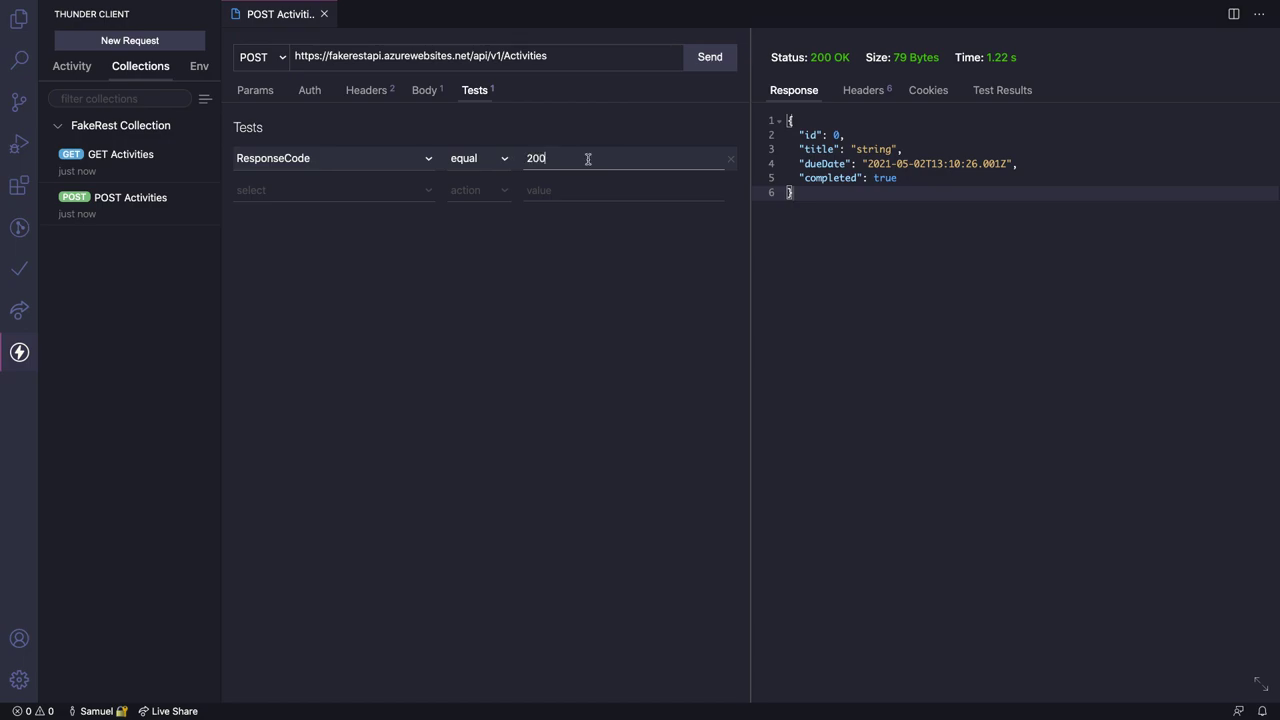
Step: Add a second test to the POST Activities request checking that ResponseBody isJSON
click(295, 191)
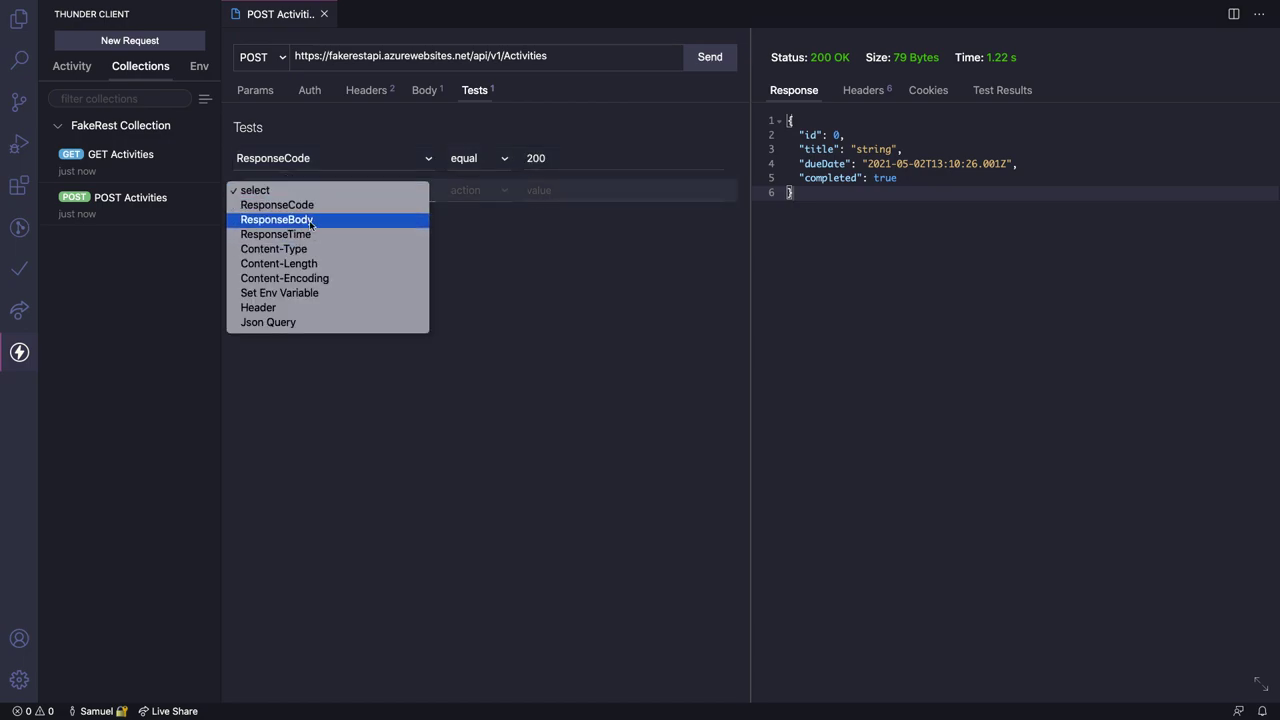
click(305, 220)
click(478, 190)
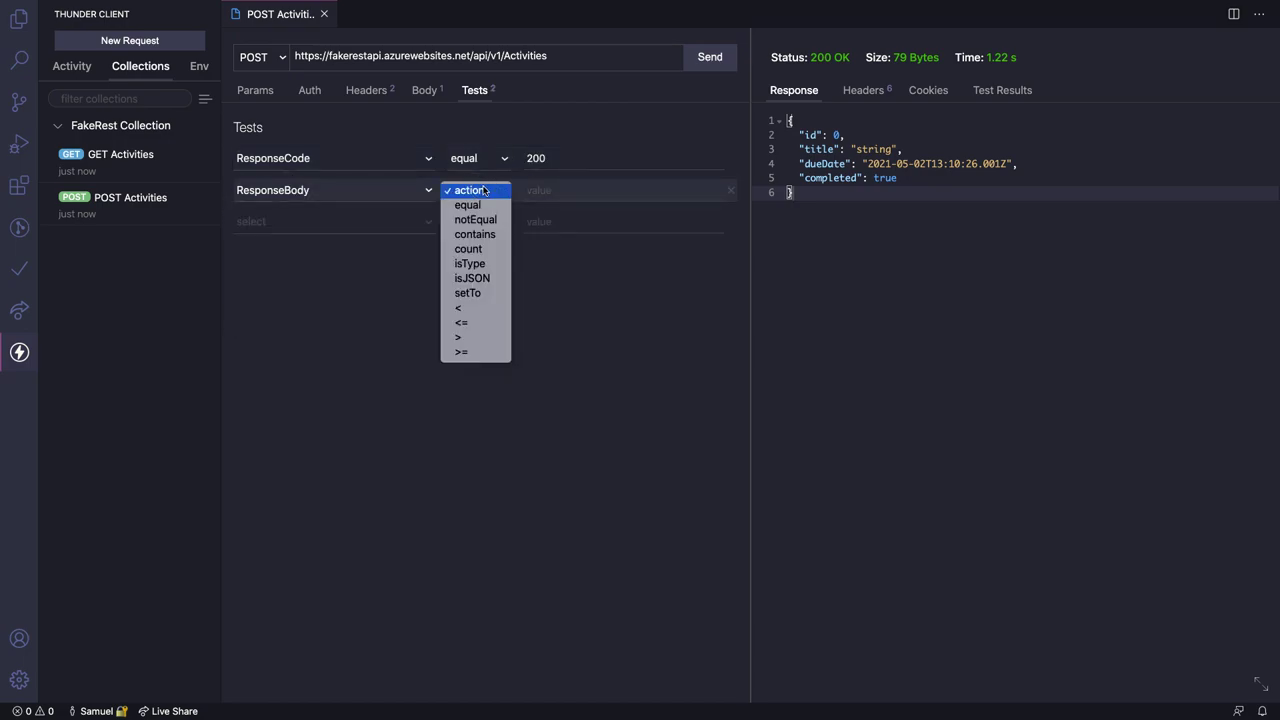
click(474, 280)
Step: Add a third POST Activities test checking that Content-Type is notEqual to application/xml, consulting the response headers for the content type
click(309, 226)
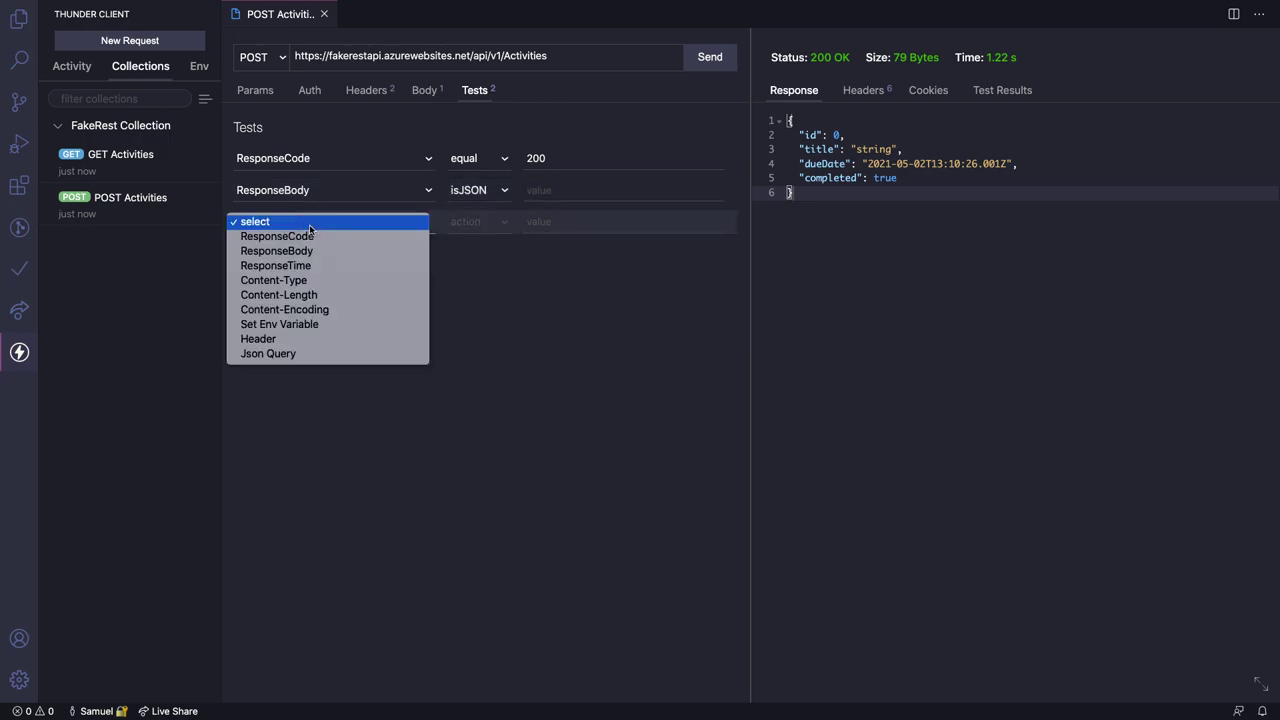
click(320, 281)
click(472, 221)
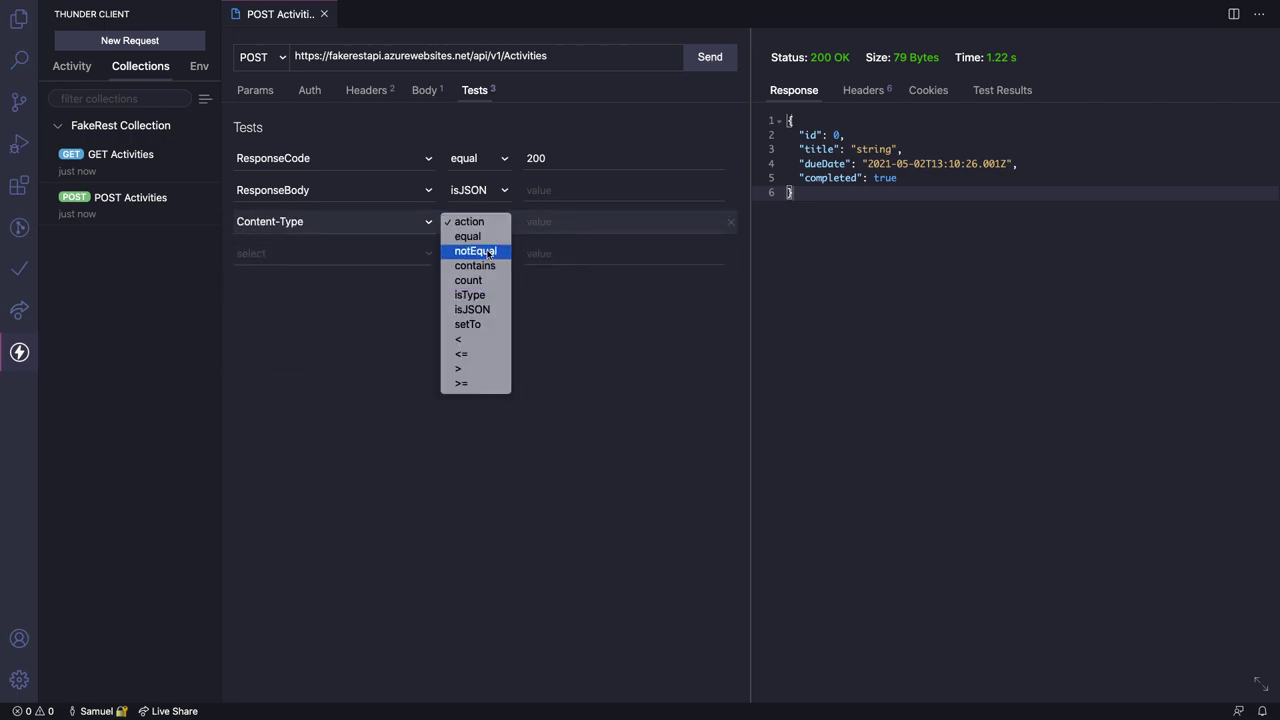
click(476, 251)
click(563, 227)
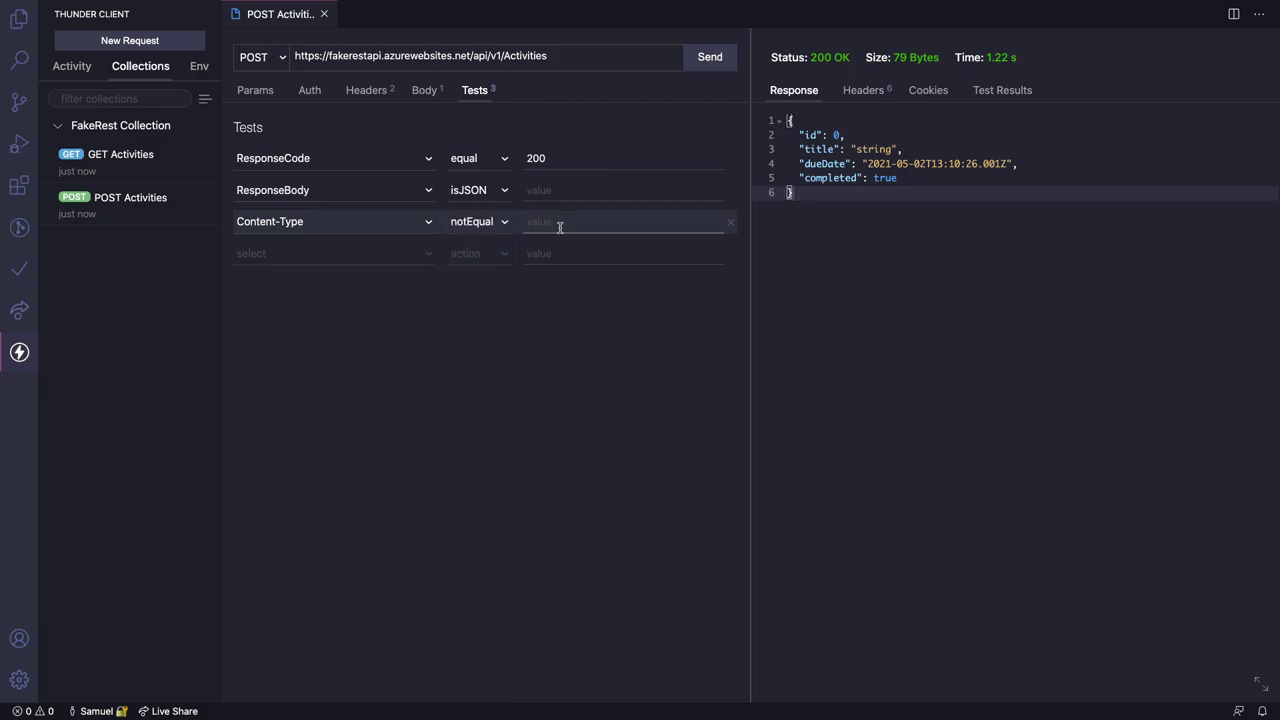
click(848, 95)
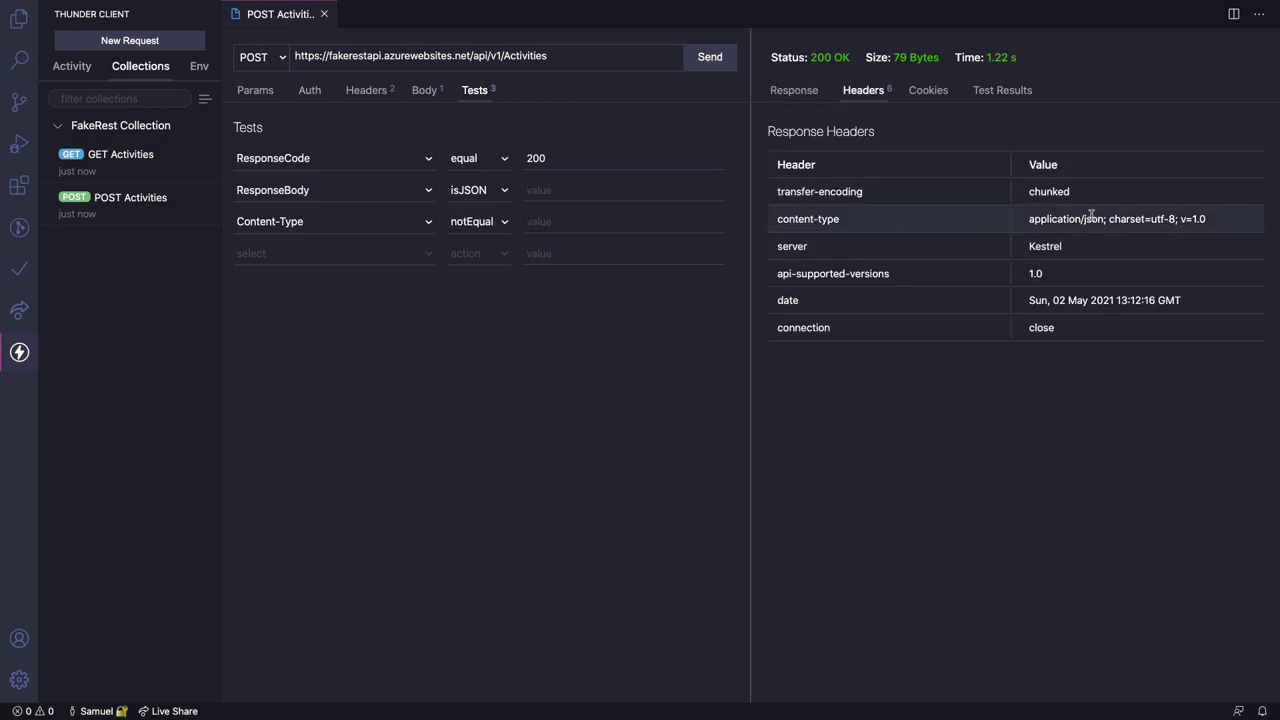
click(562, 217)
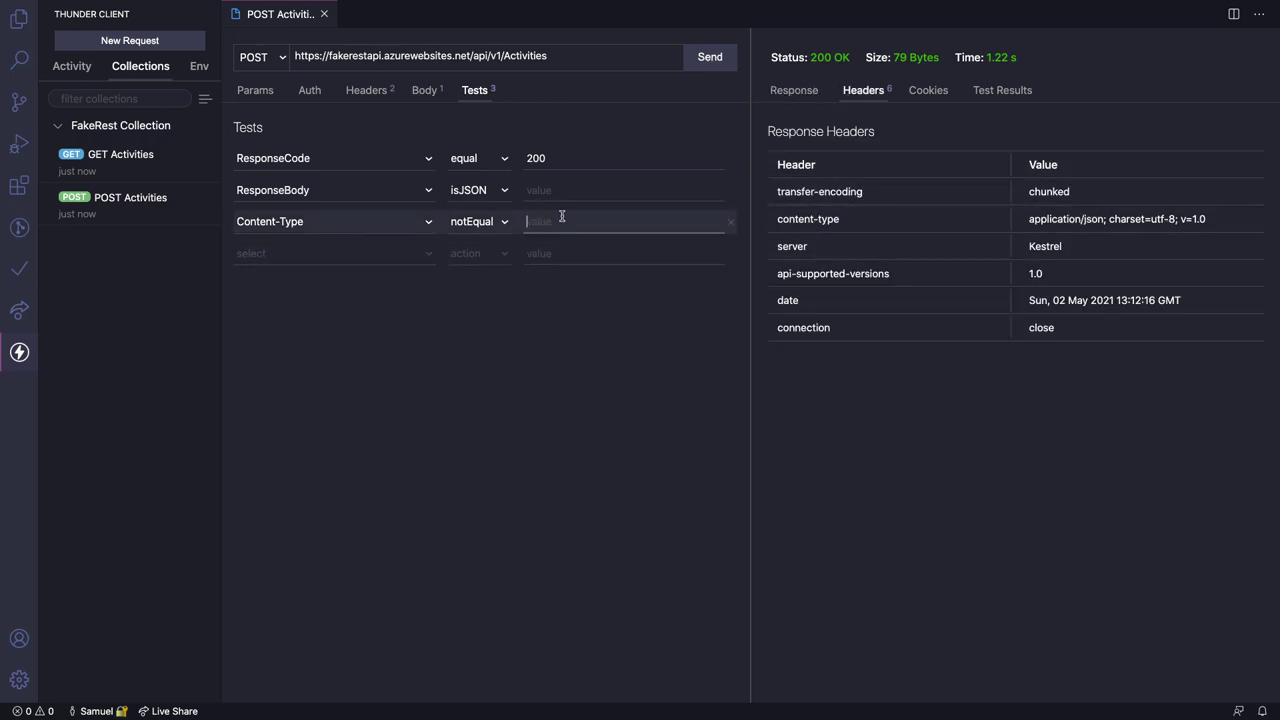
text(appl)
key(Down)
key(Down)
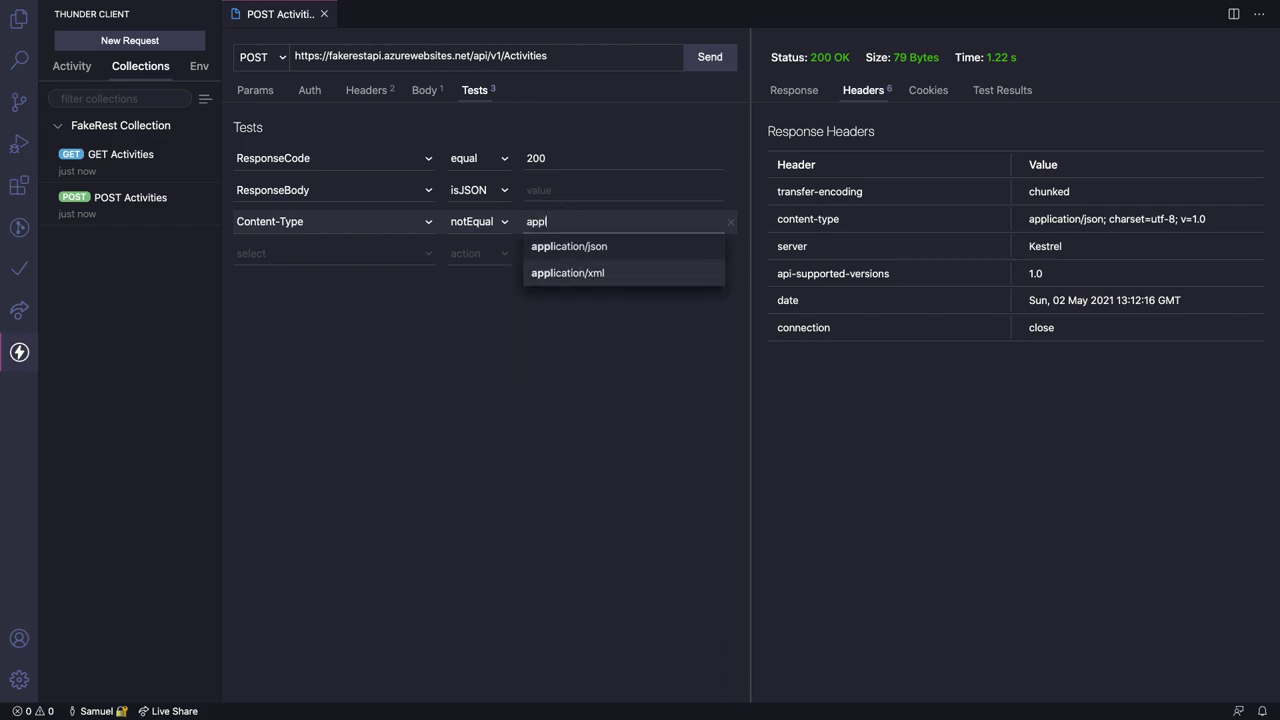
key(Return)
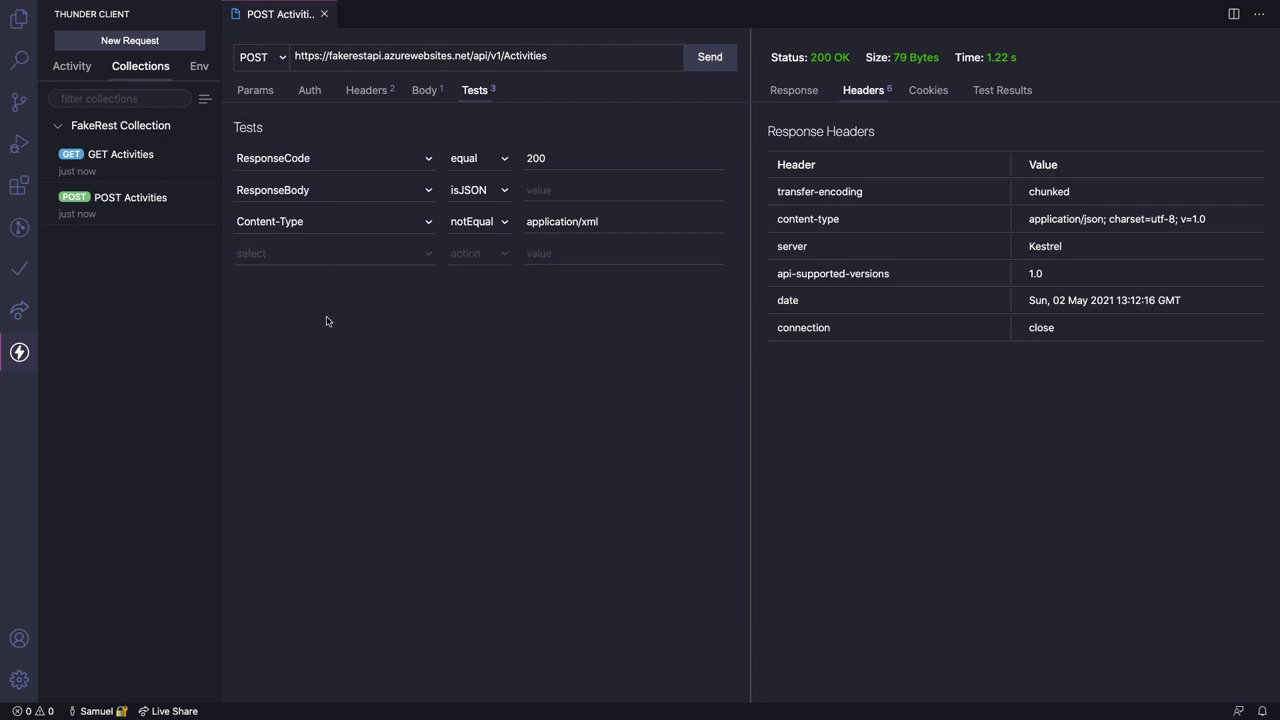
Step: Send the POST Activities request and review its test results and response body
key(ctrl+Return)
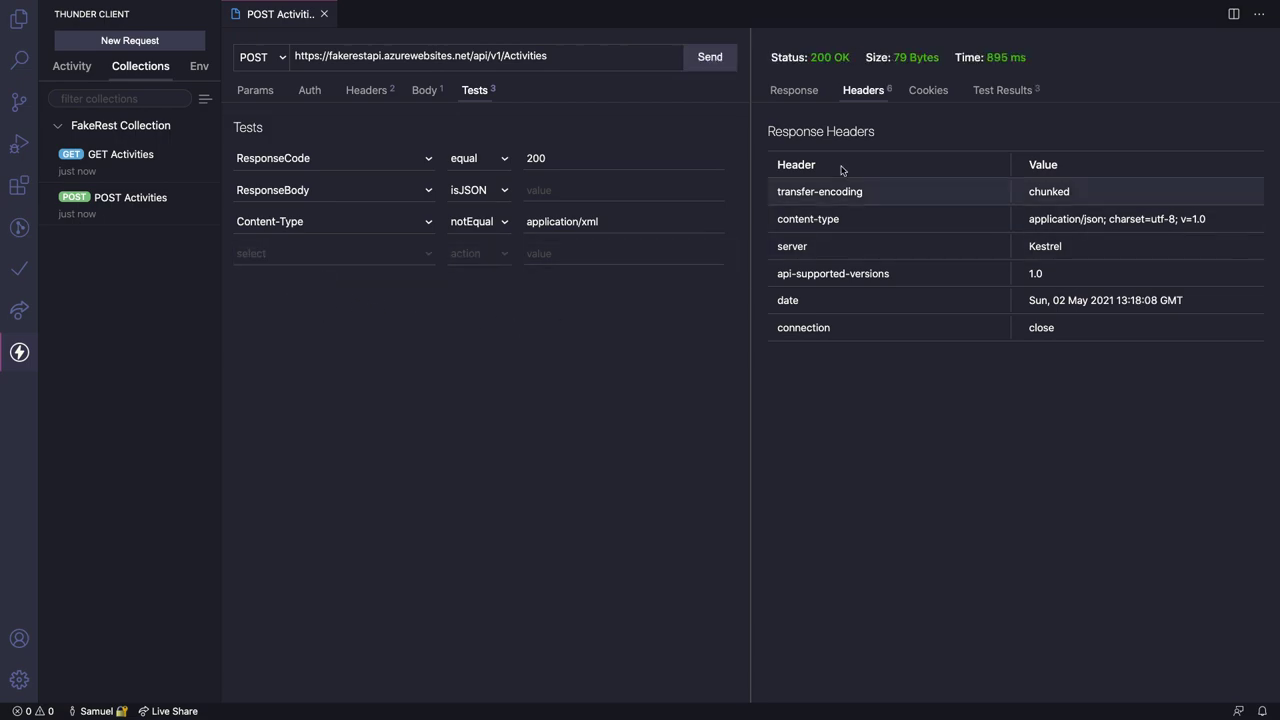
click(1004, 93)
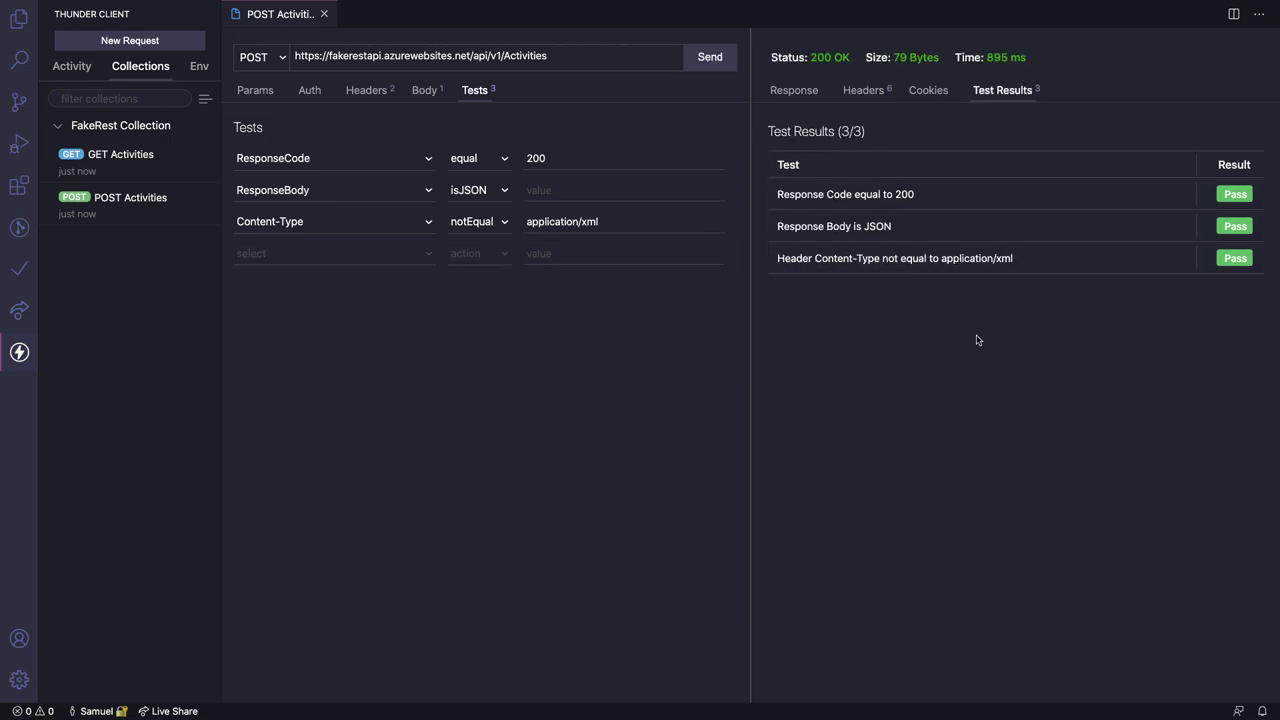
click(810, 94)
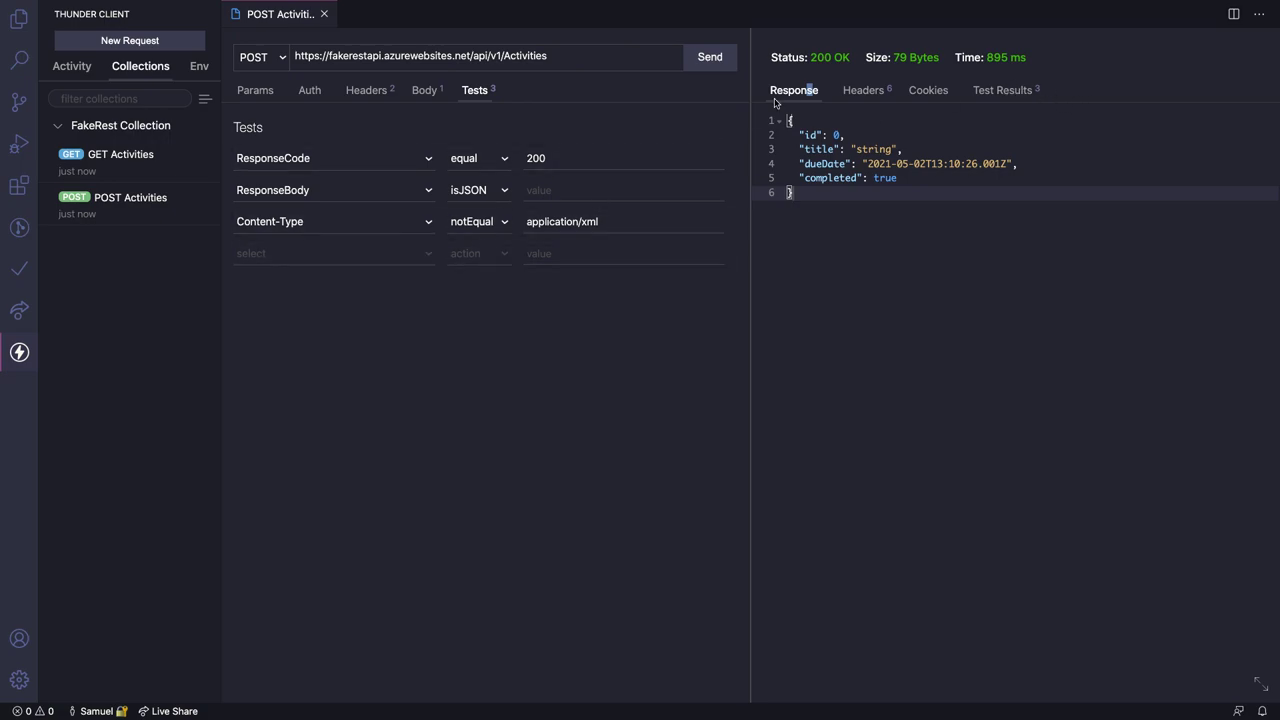
Step: Compare the Content-Type test result of POST Activities with the content-type value in the response headers
click(1010, 92)
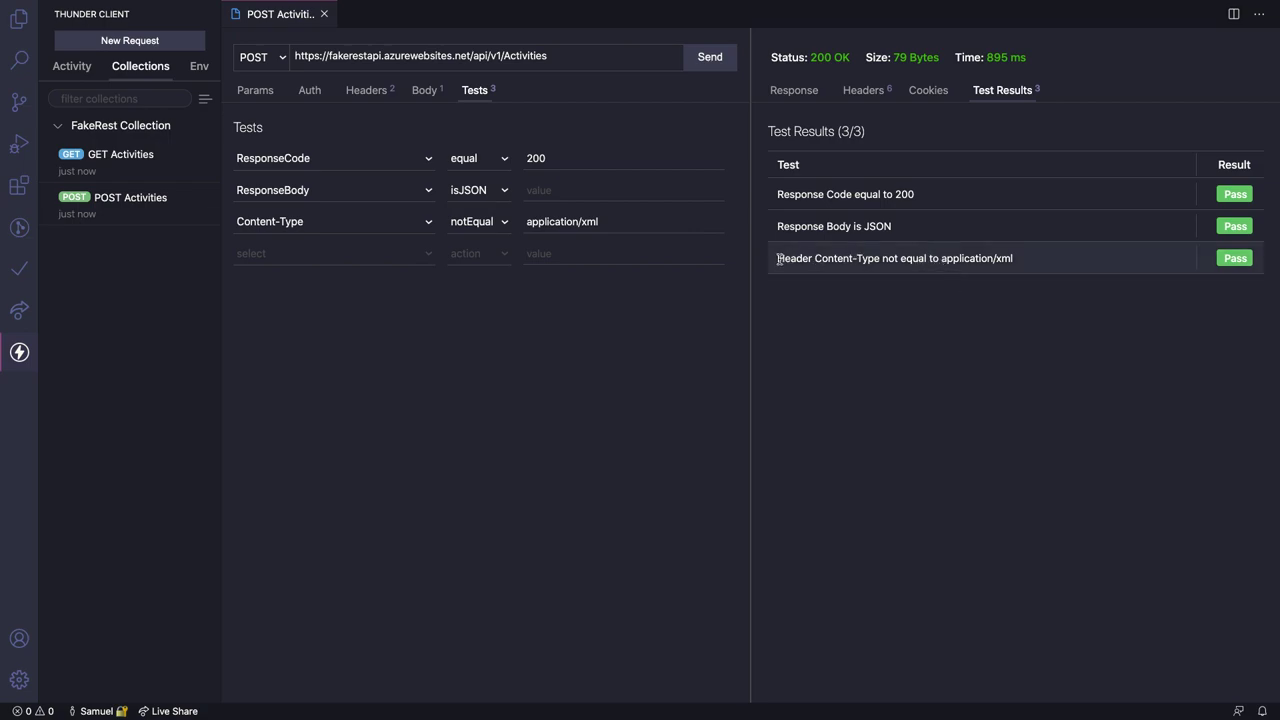
drag(779, 258, 1022, 258)
click(904, 258)
click(1022, 258)
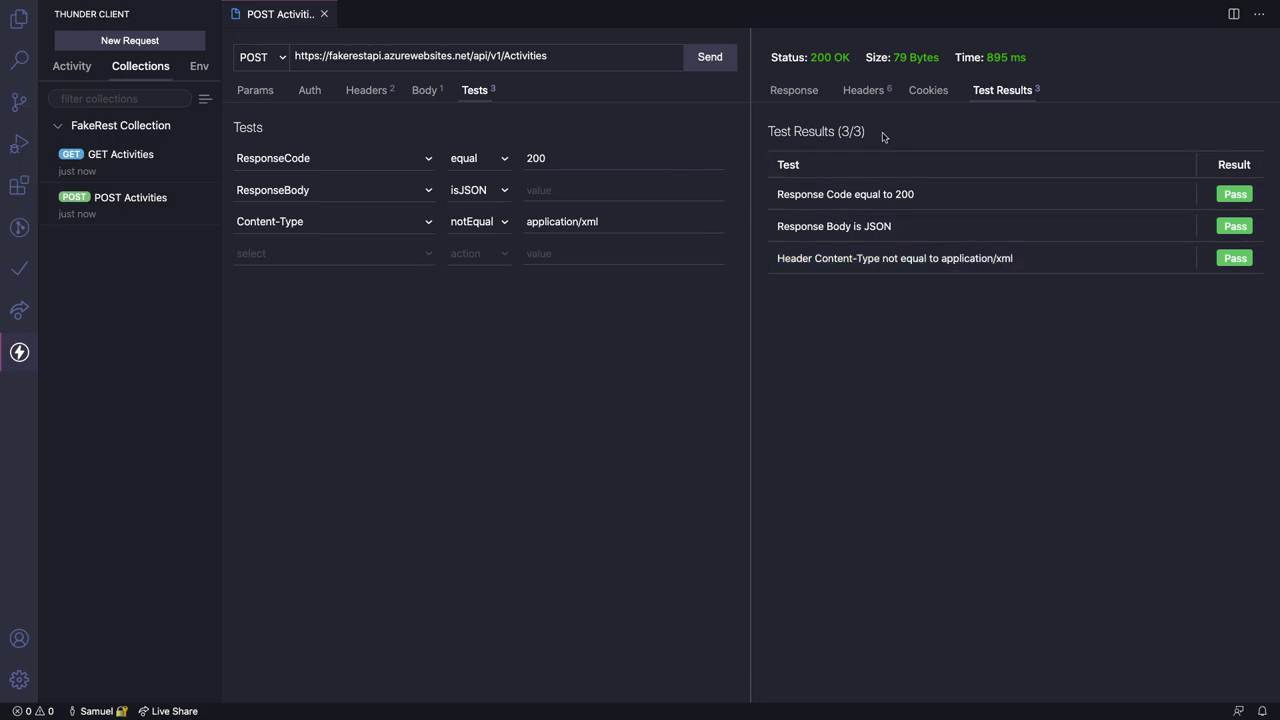
click(865, 97)
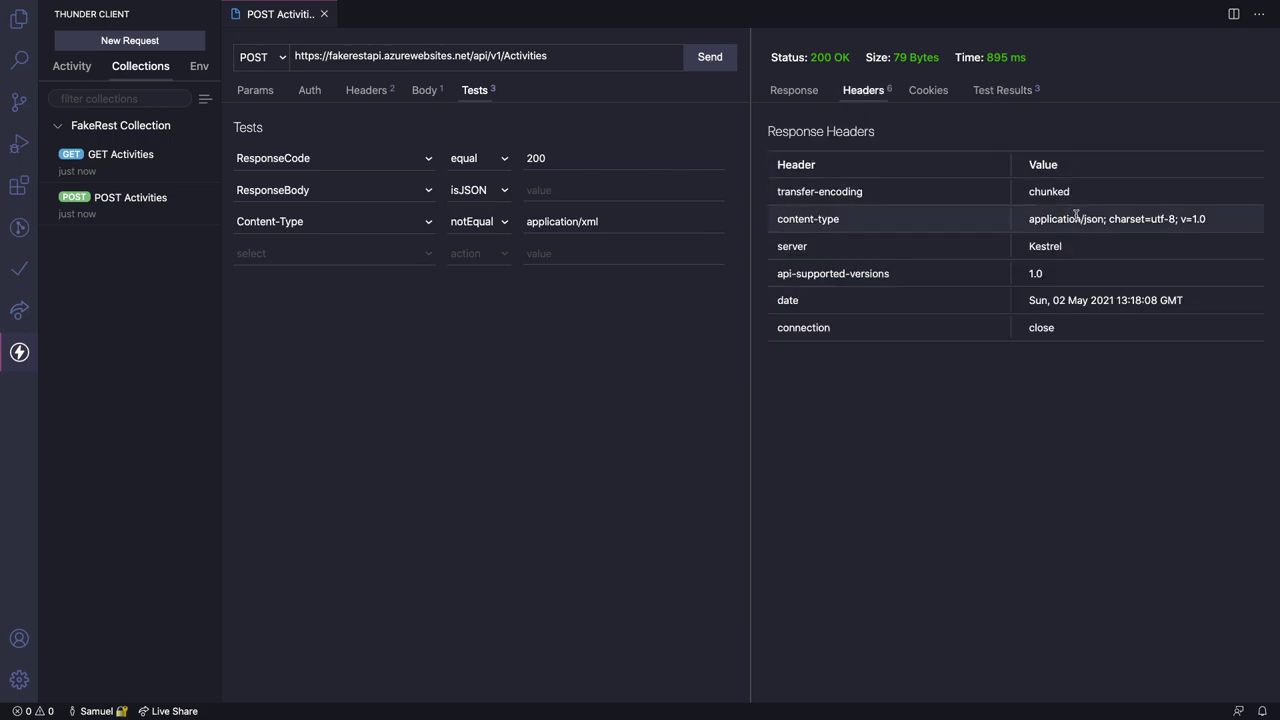
drag(1104, 218, 1050, 218)
Step: Review the Response Code and Response Body test results of POST Activities and check the JSON response body
click(1003, 90)
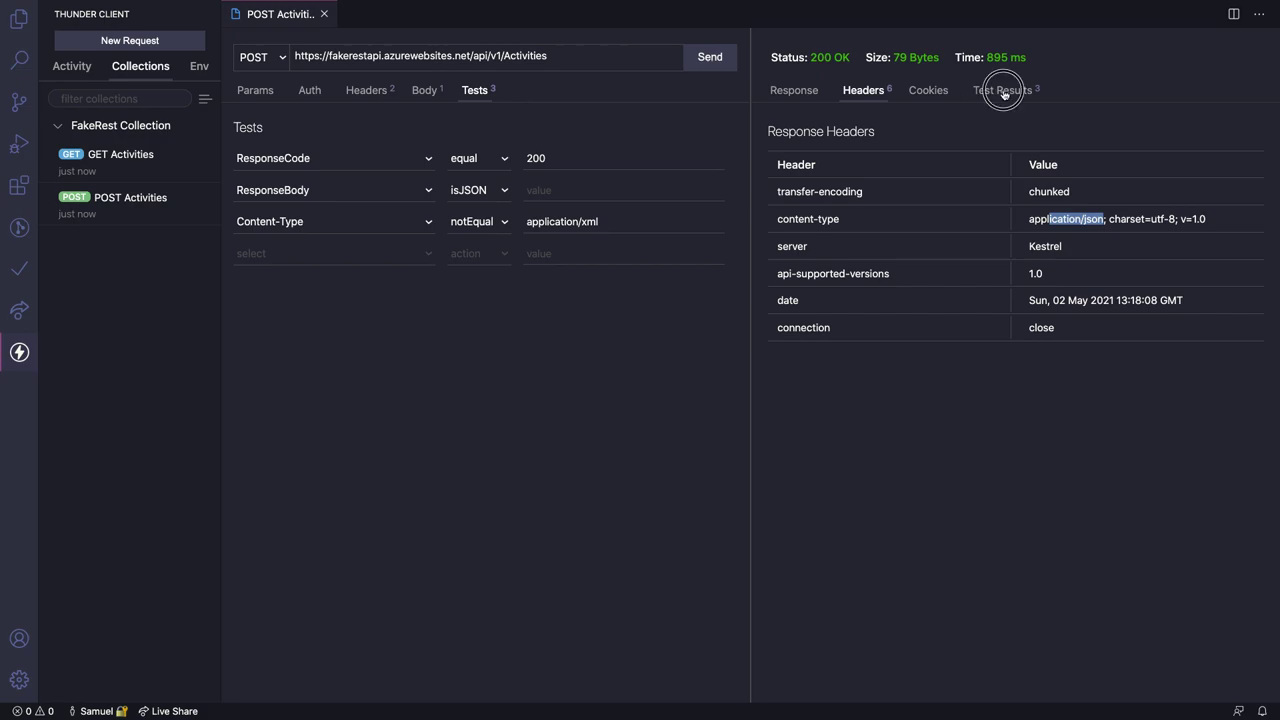
click(890, 200)
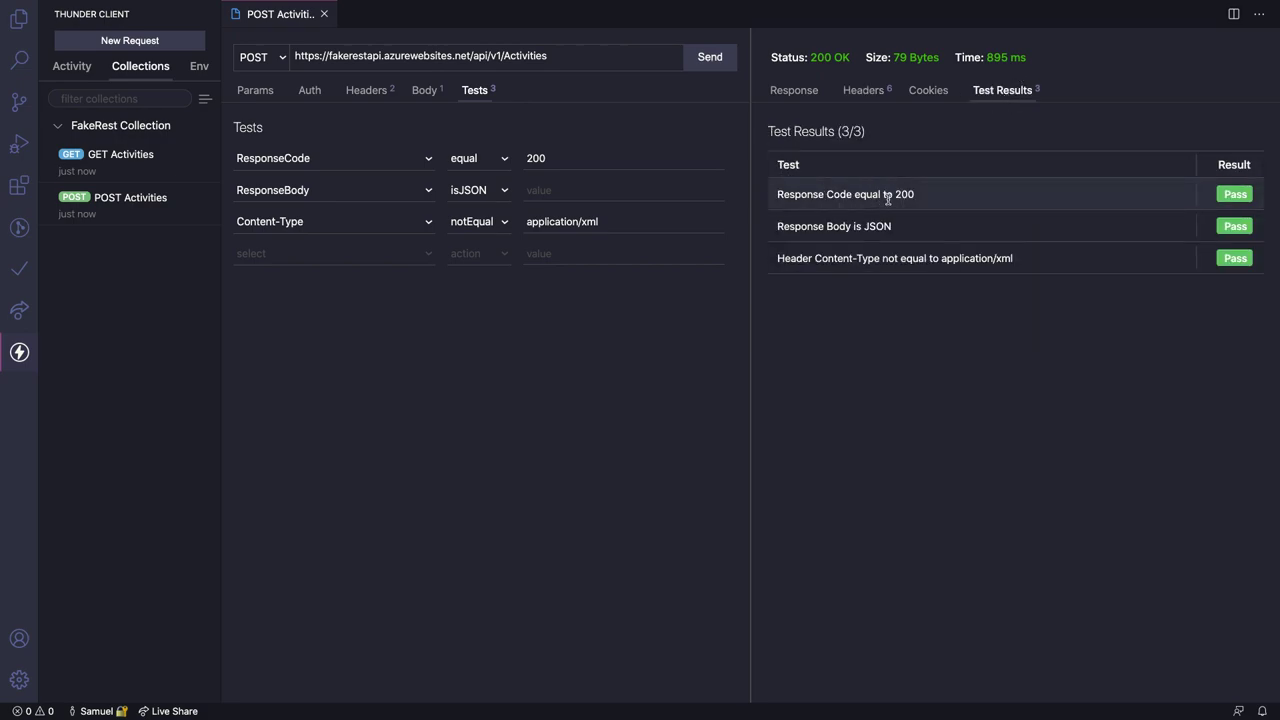
double_click(904, 193)
drag(894, 226, 777, 226)
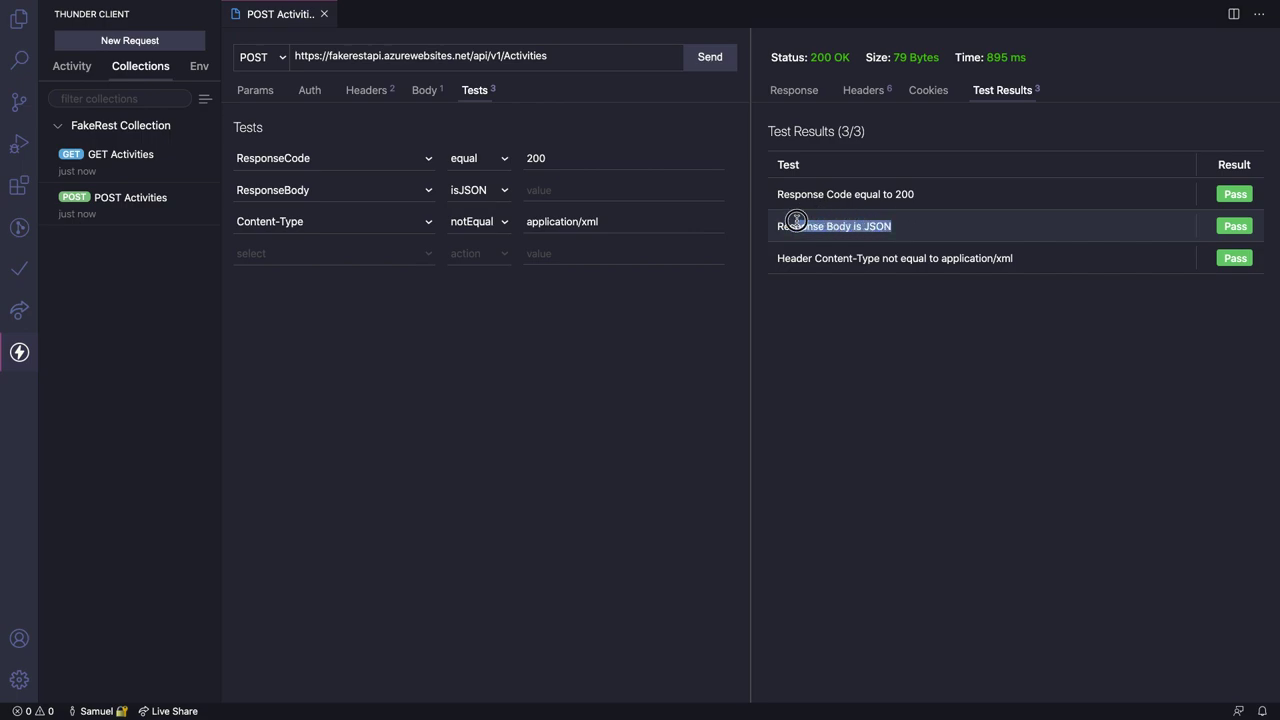
click(812, 95)
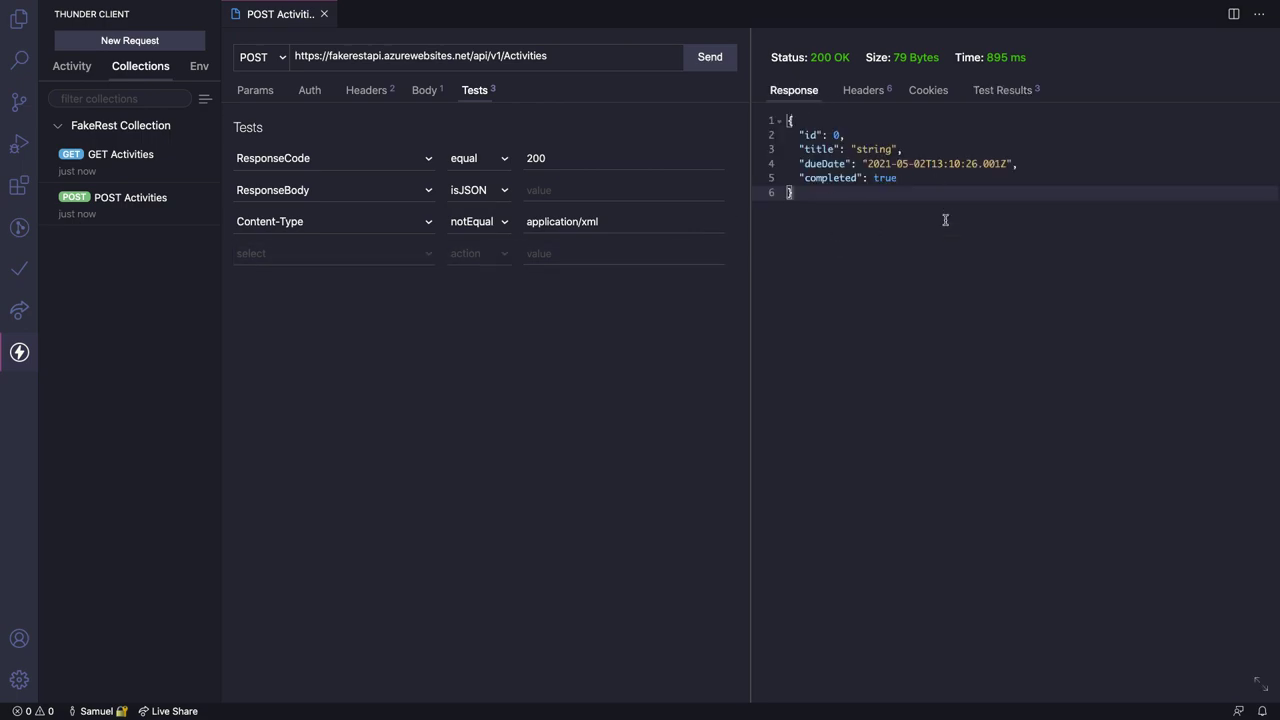
key(ctrl+a)
click(864, 178)
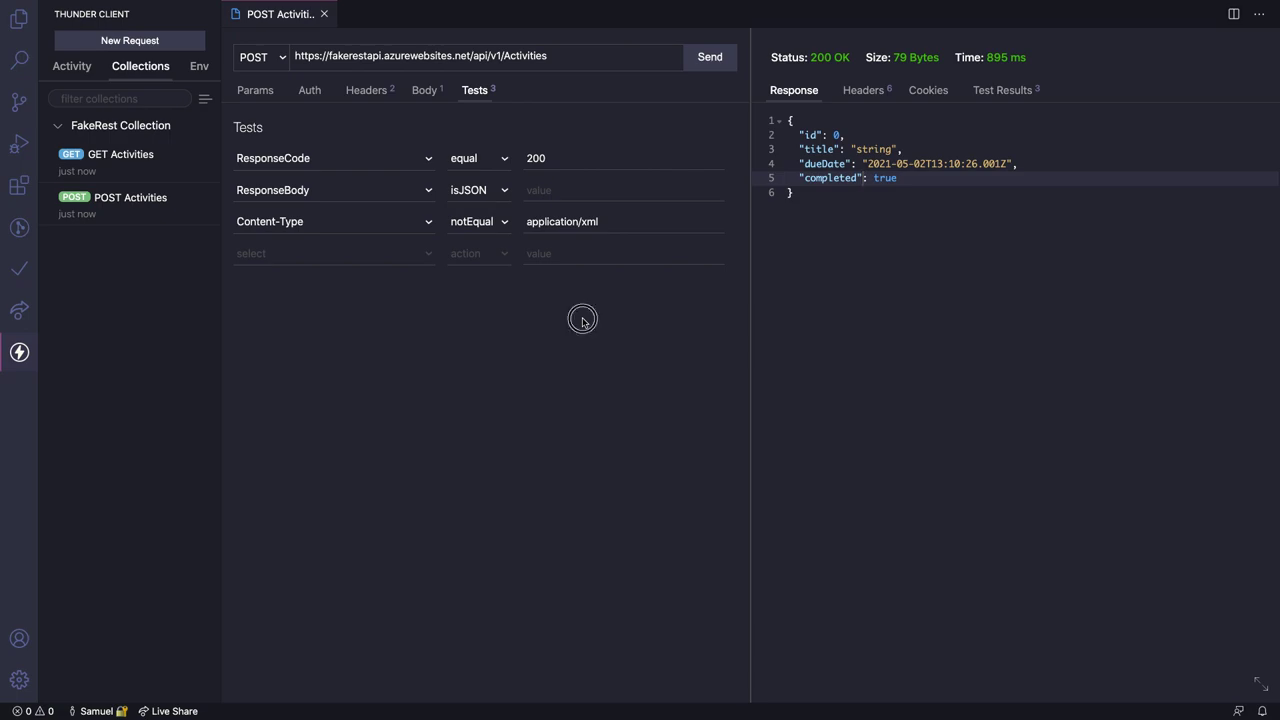
Step: Switch to the Thunder Client notes page and check off "Adicionando alguns testes simples (scriptless testing)" and "Fim", returning to VS Code
key(ctrl+Left)
key(ctrl+Left)
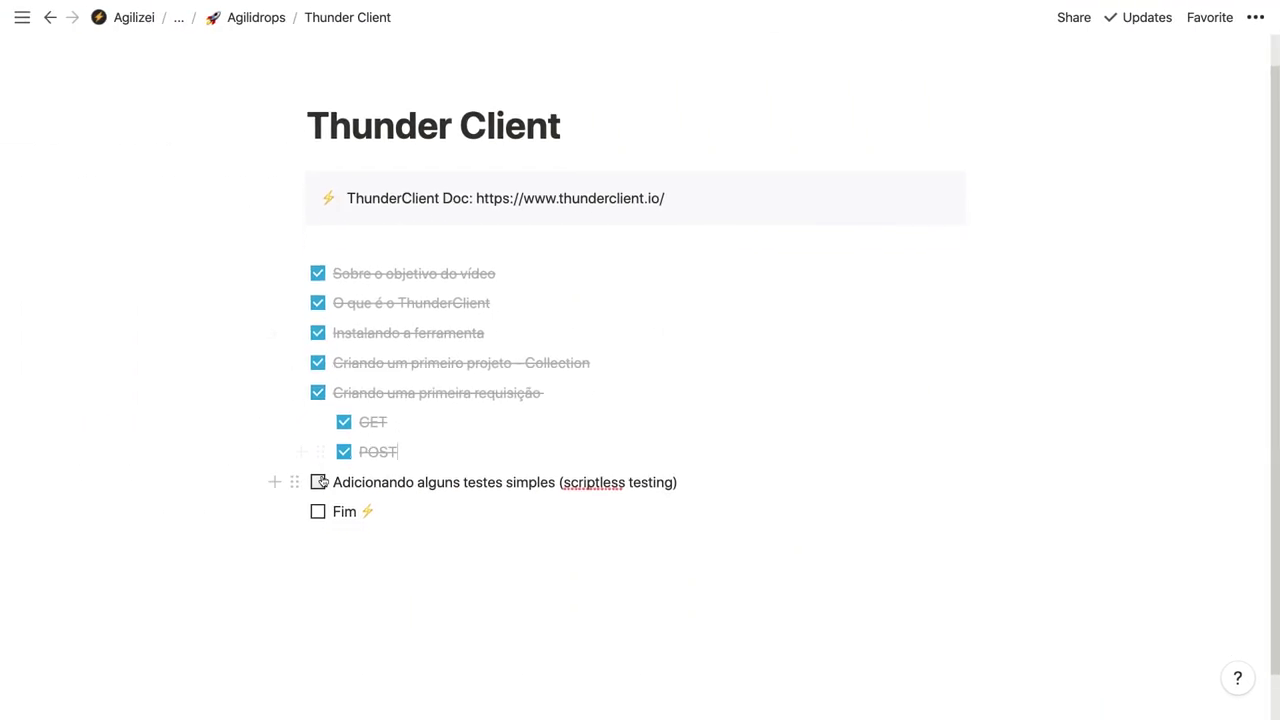
click(318, 482)
click(318, 511)
key(ctrl+Right)
key(ctrl+Right)
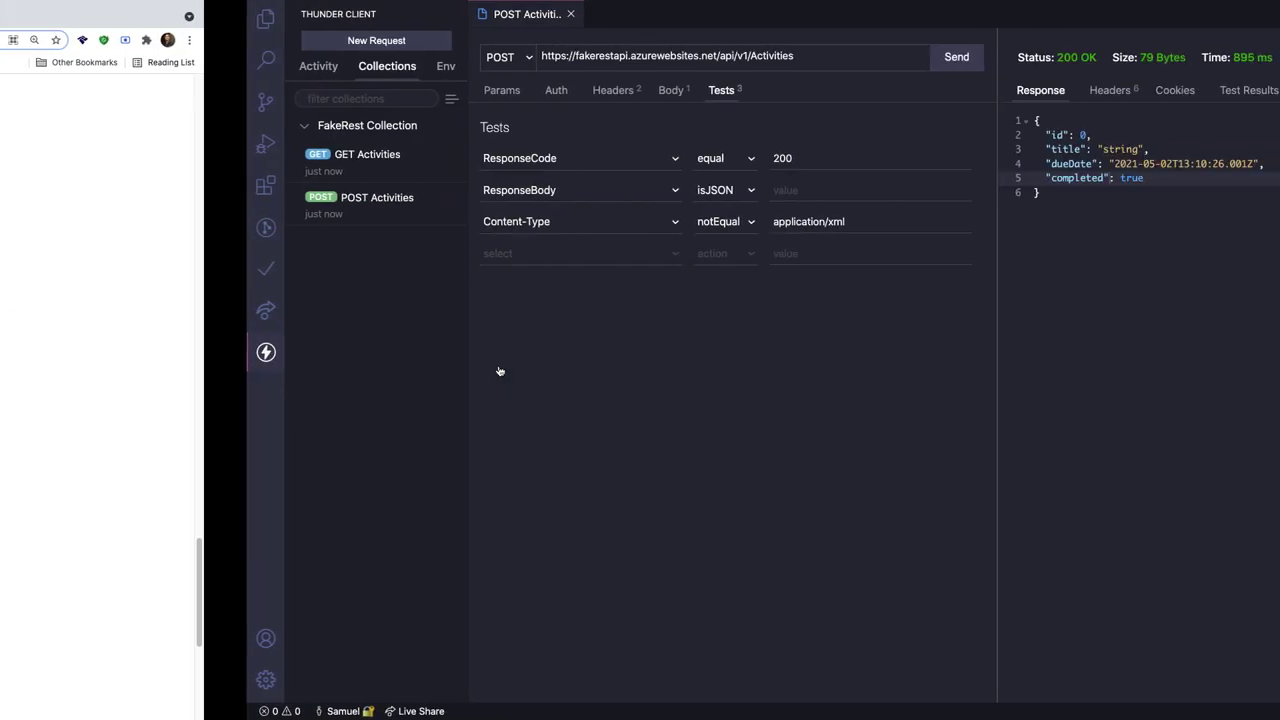
Step: Switch to the browser to view the Scriptless Testing documentation and the thunderclient.io home page, and return to VS Code
key(ctrl+Left)
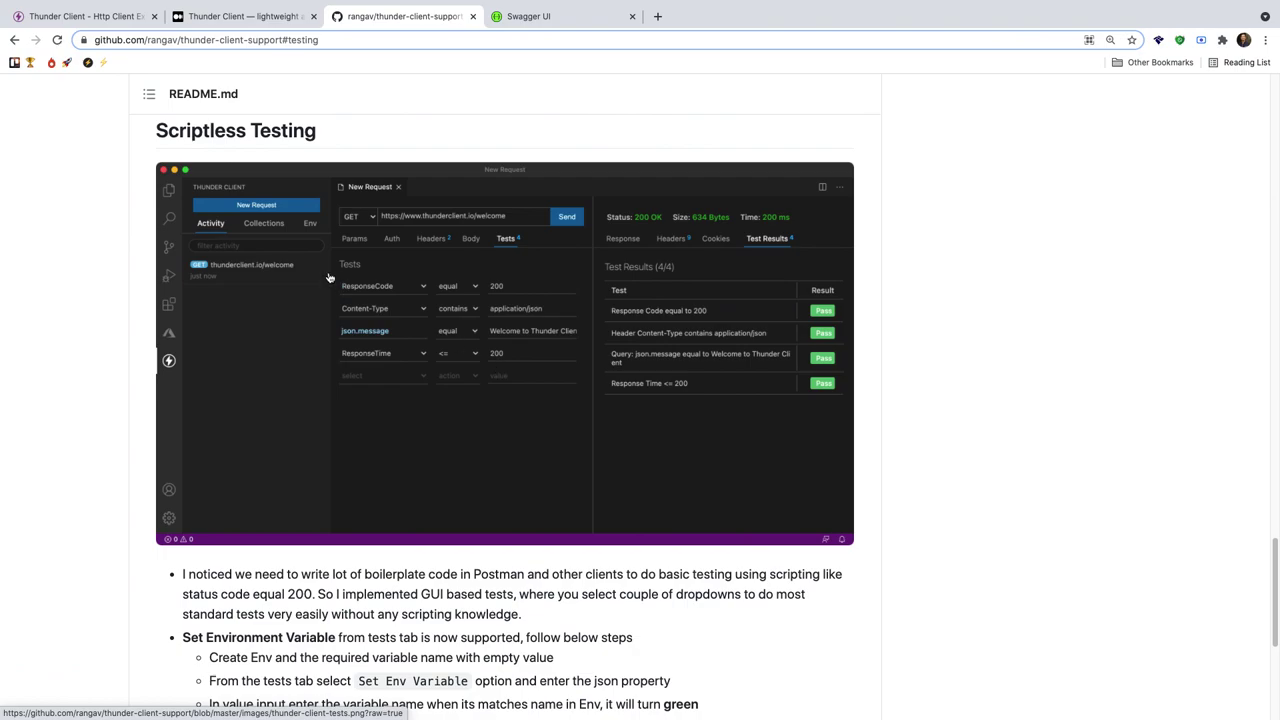
click(86, 18)
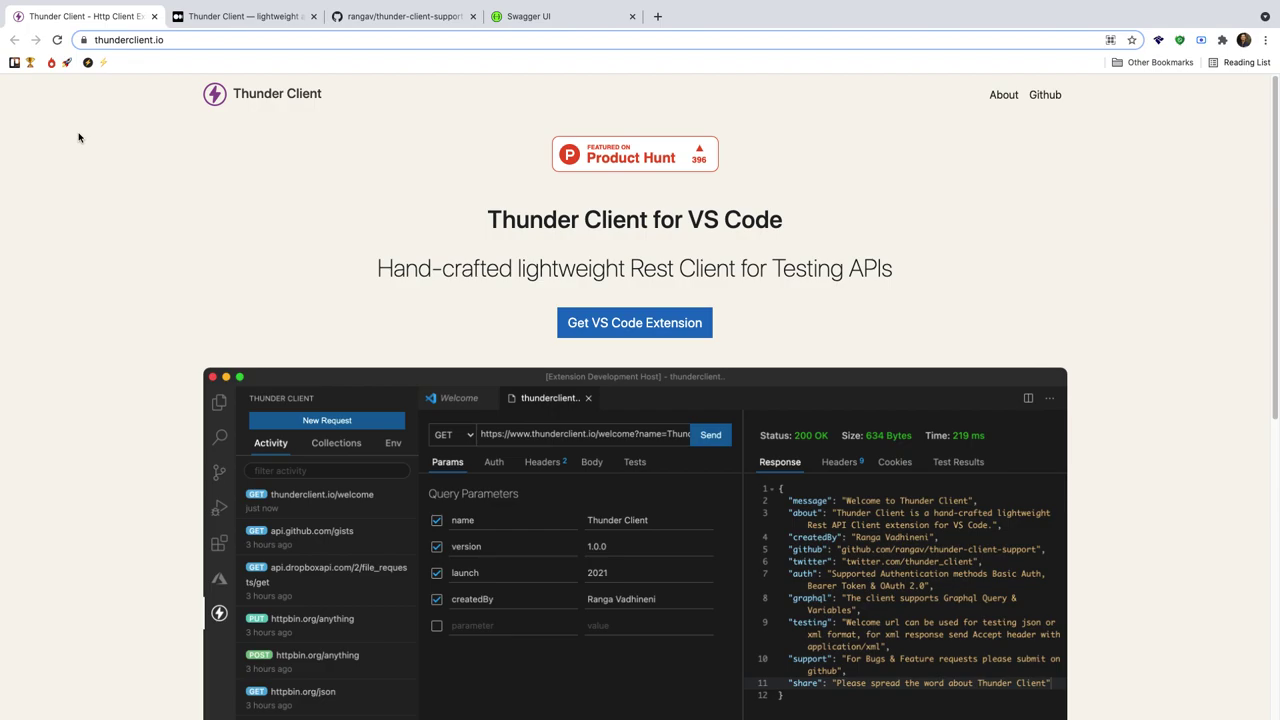
key(ctrl+Left)
key(ctrl+Left)
key(ctrl+Right)
key(ctrl+Right)
key(ctrl+Right)
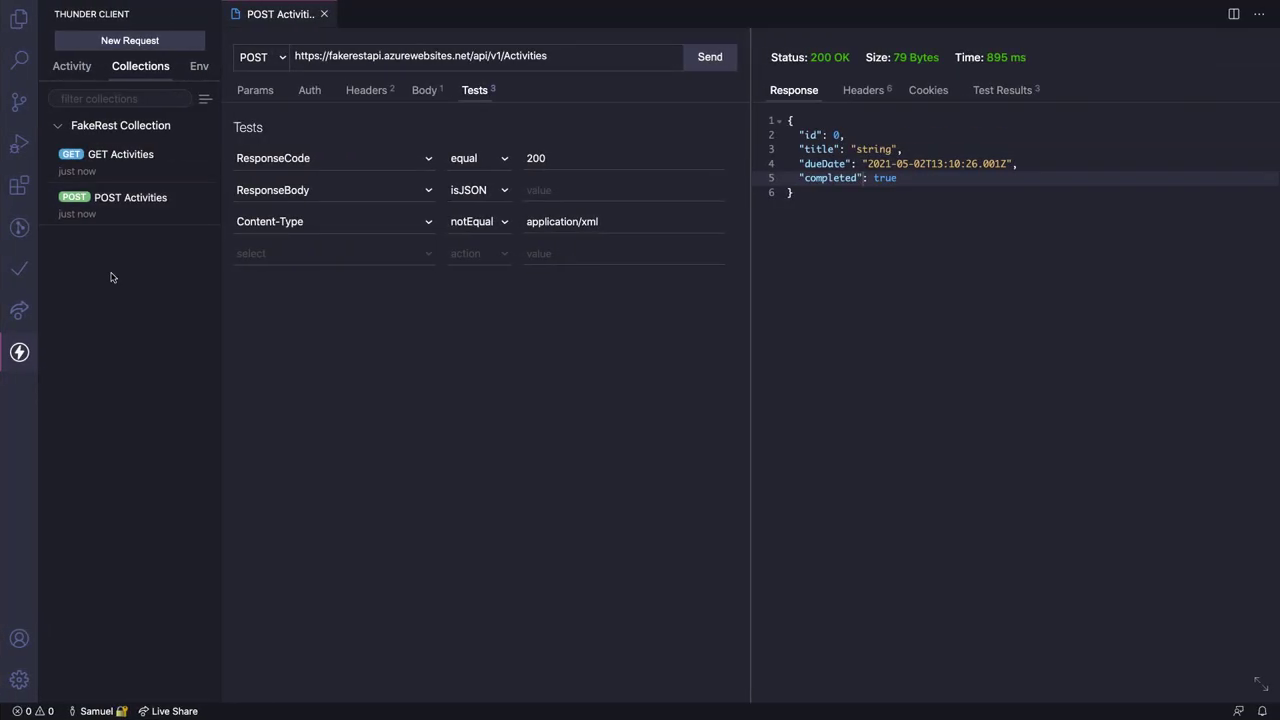